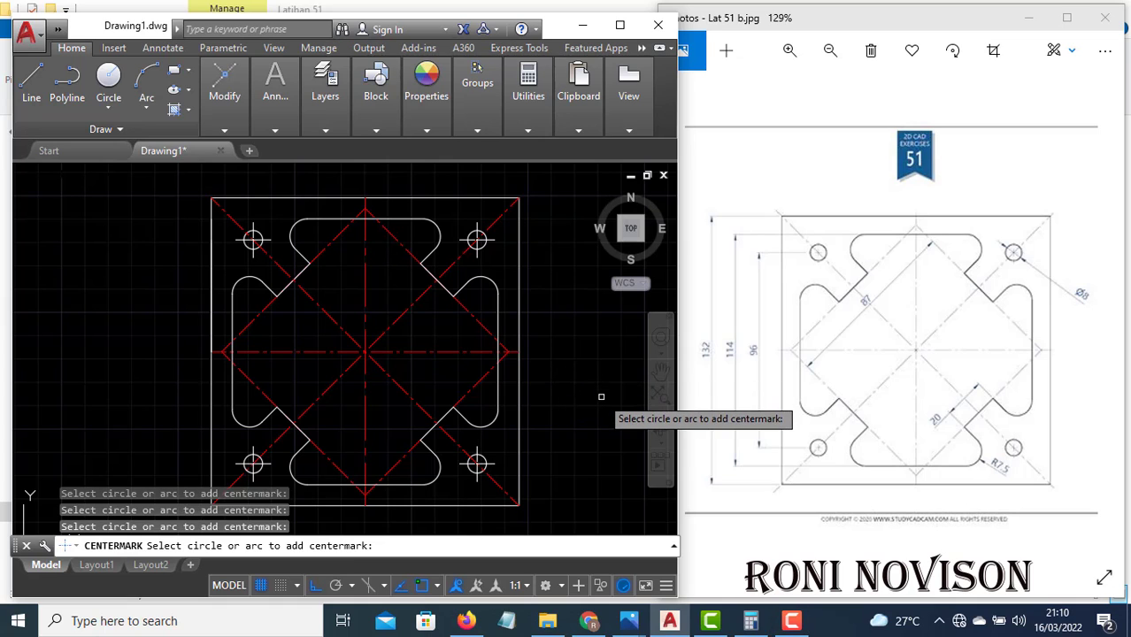
# Leave the center mark command and draw a 132 by 132 square in the empty area beside the finished plate.
pyautogui.moveTo(601, 389); pyautogui.dragTo(136, 396, button='middle')
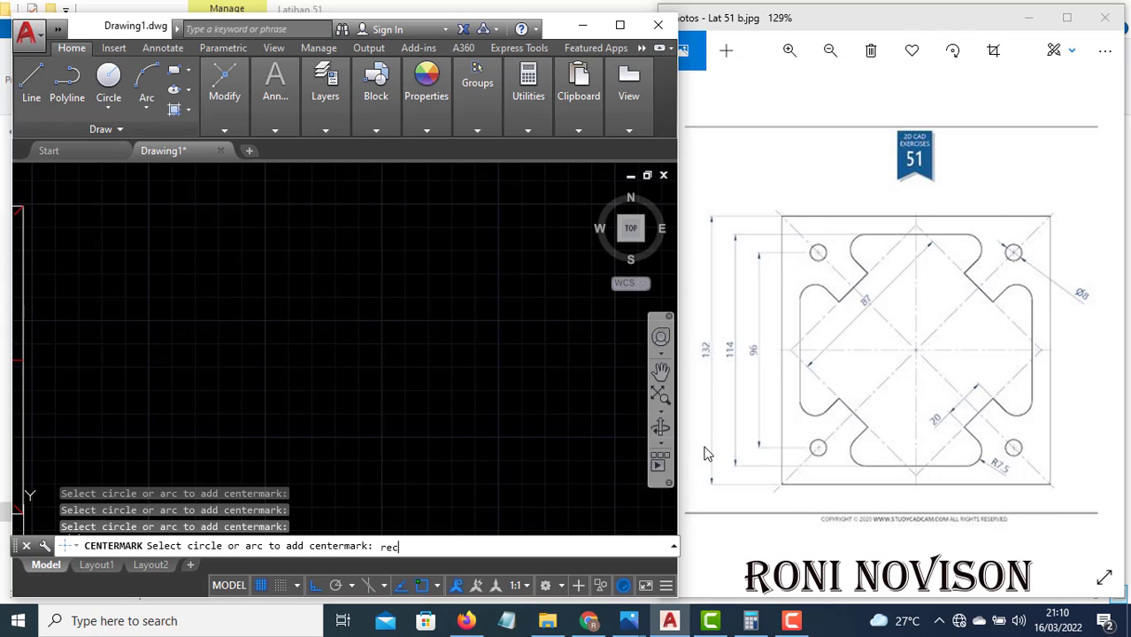
pyautogui.press('Return')
pyautogui.press('Escape')
pyautogui.press('Escape')
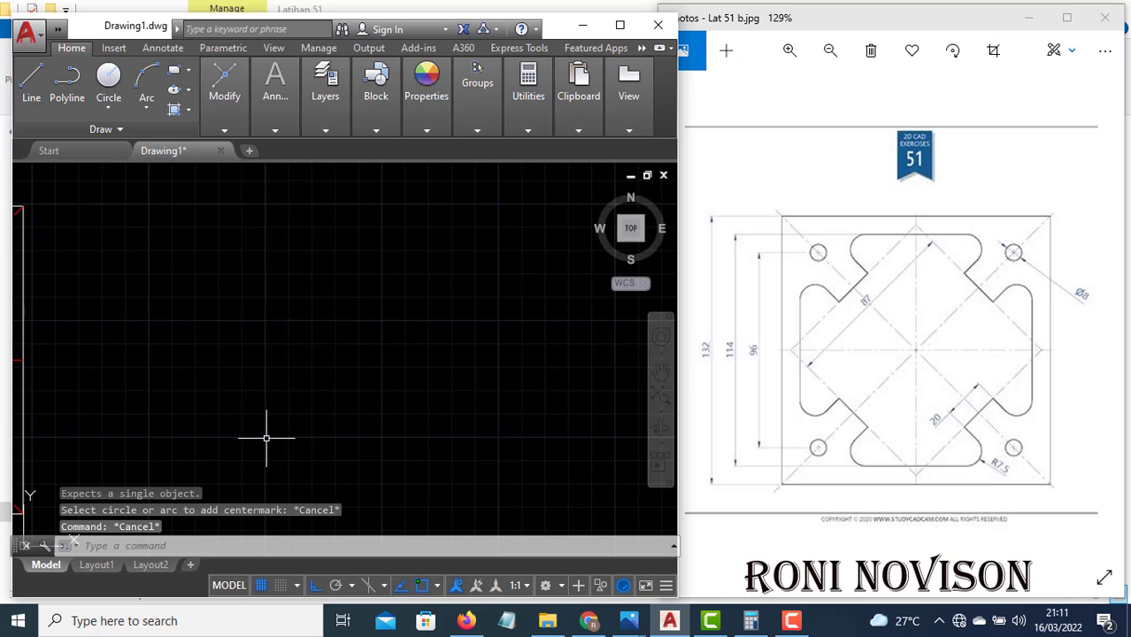
pyautogui.write('rec')
pyautogui.press('Return')
pyautogui.click(269, 457)
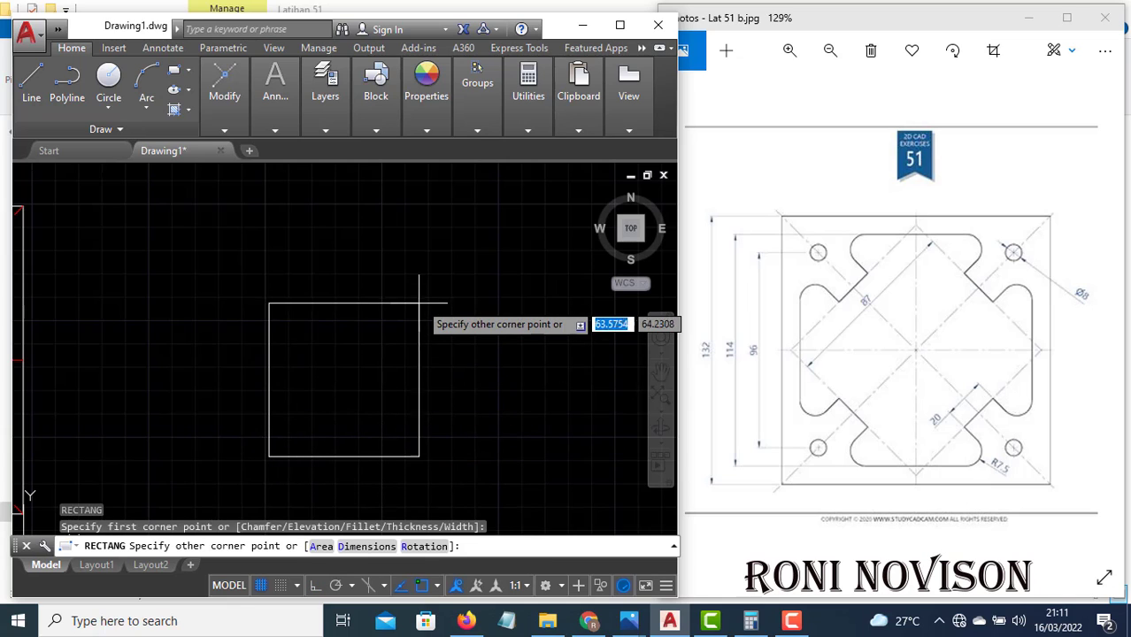
pyautogui.press('F8')
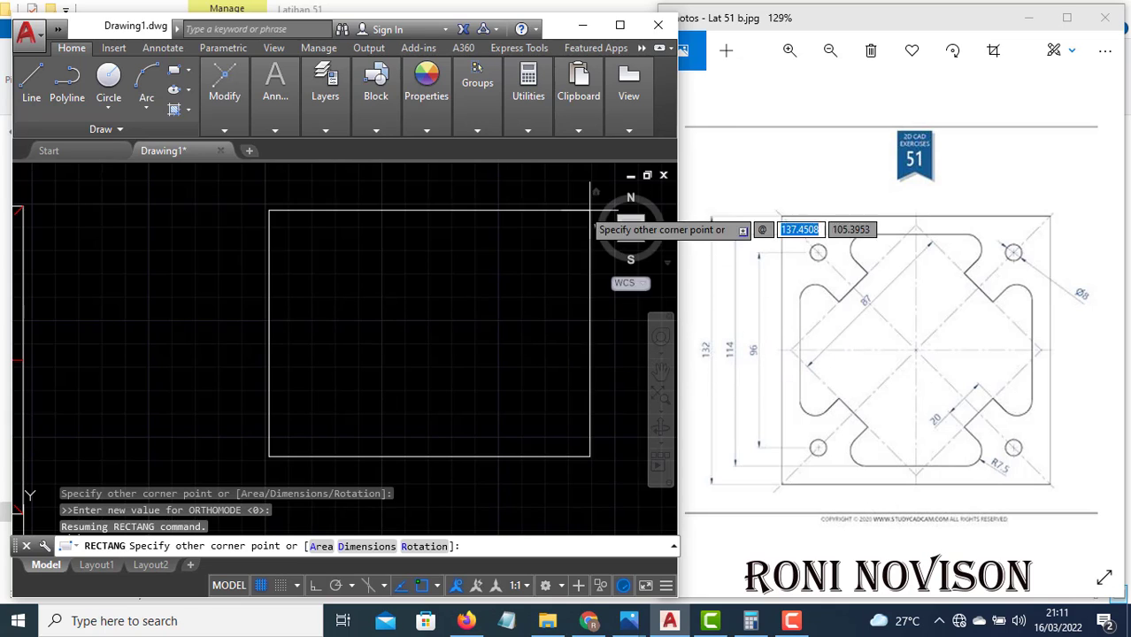
pyautogui.write('132')
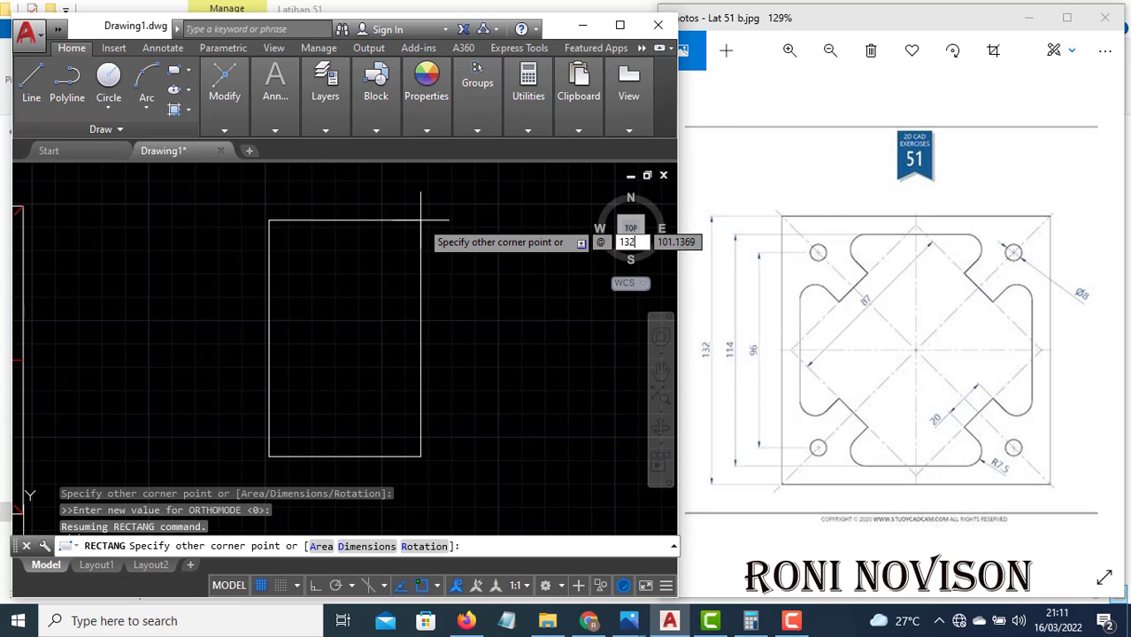
pyautogui.press('Tab')
pyautogui.write('1')
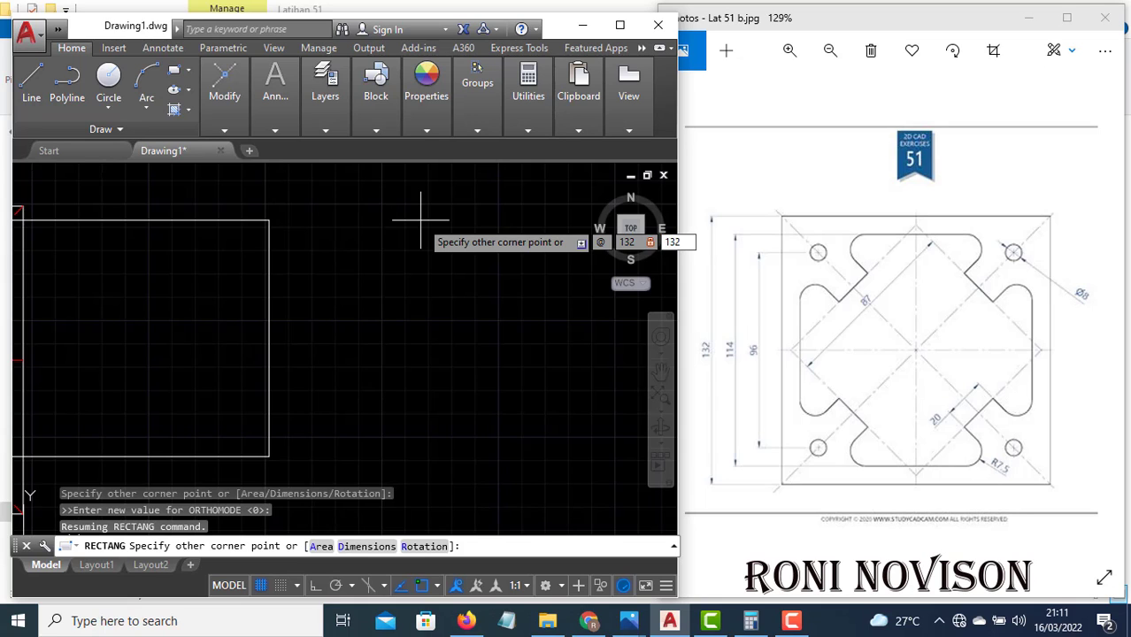
pyautogui.press('Return')
# Draw both diagonals of the new square as lines between its opposite corners.
pyautogui.moveTo(441, 227); pyautogui.dragTo(421, 254, button='middle')
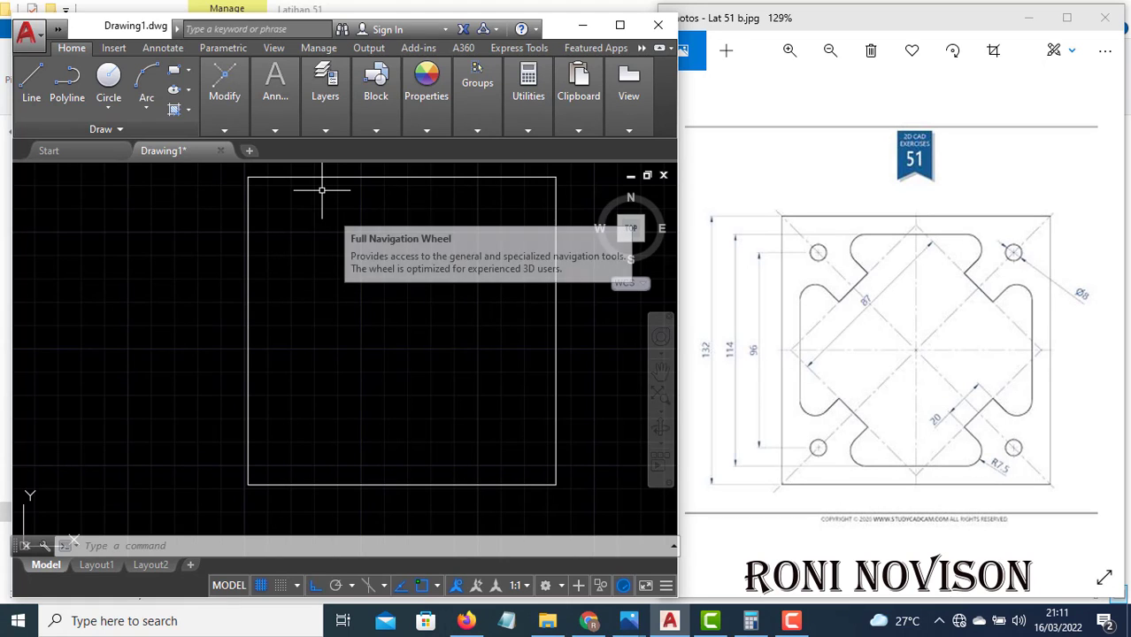
pyautogui.write('l')
pyautogui.press('Return')
pyautogui.click(249, 177)
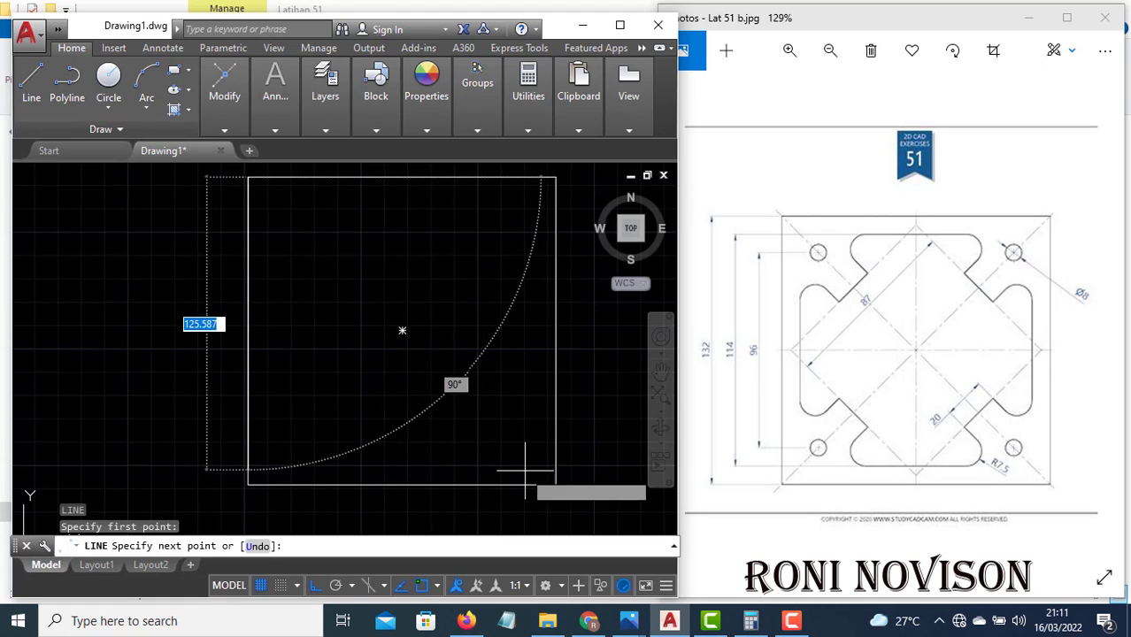
pyautogui.click(556, 484)
pyautogui.press('Return')
pyautogui.press('Return')
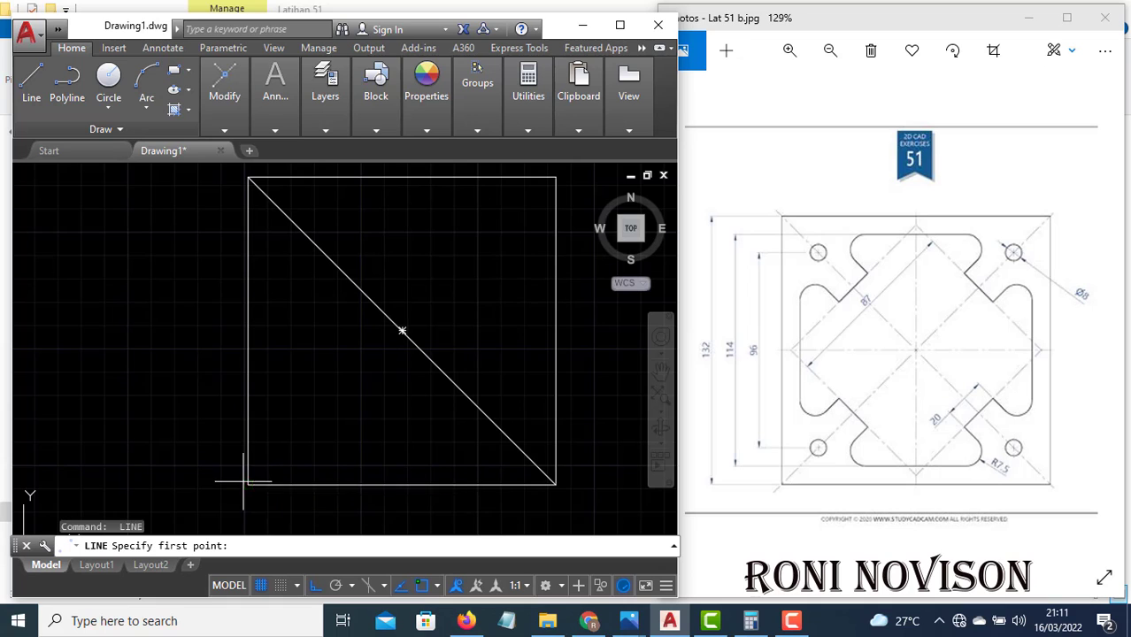
pyautogui.click(249, 484)
pyautogui.click(555, 177)
pyautogui.press('Return')
# Draw the square's vertical and horizontal centre lines between the midpoints of its opposite edges.
pyautogui.press('Return')
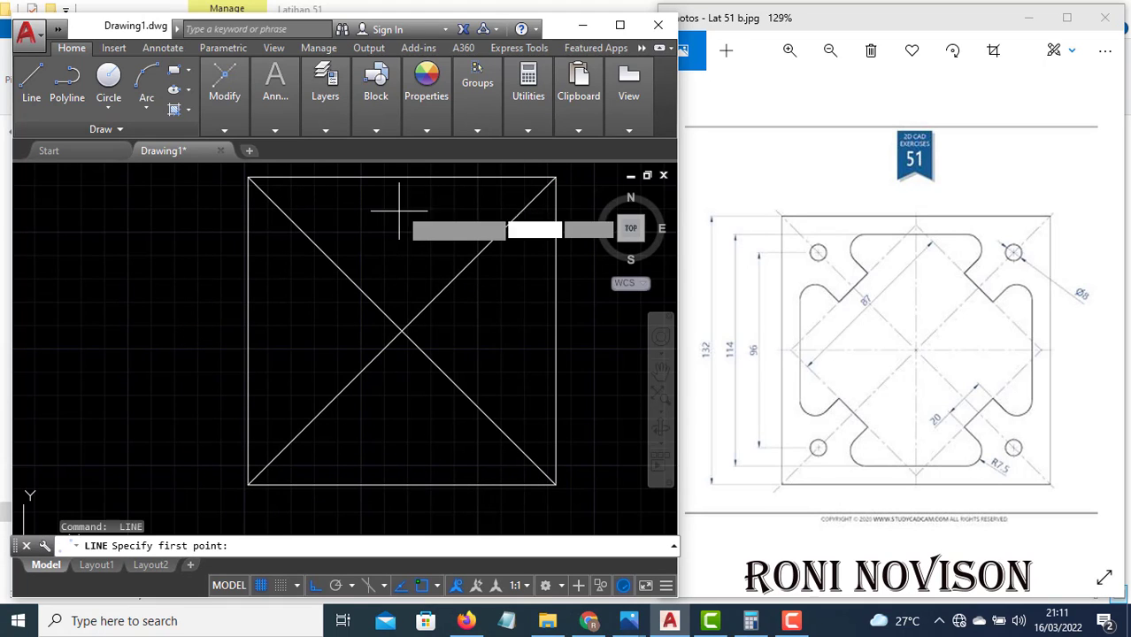
pyautogui.click(402, 331)
pyautogui.click(402, 484)
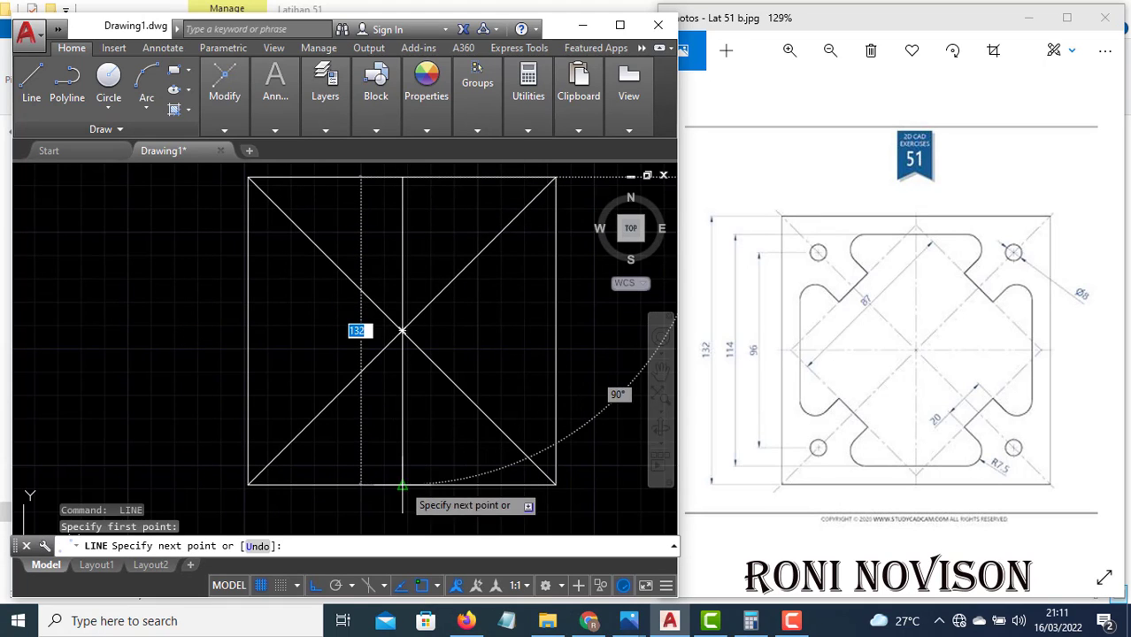
pyautogui.press('Return')
pyautogui.press('Return')
pyautogui.click(249, 331)
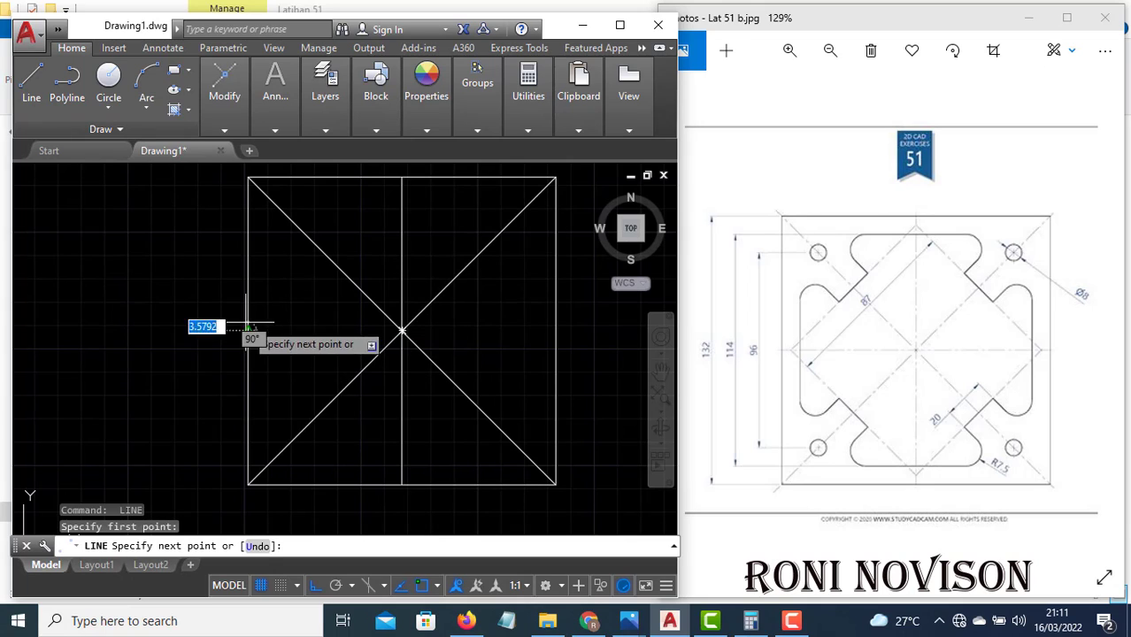
pyautogui.click(554, 331)
pyautogui.press('Return')
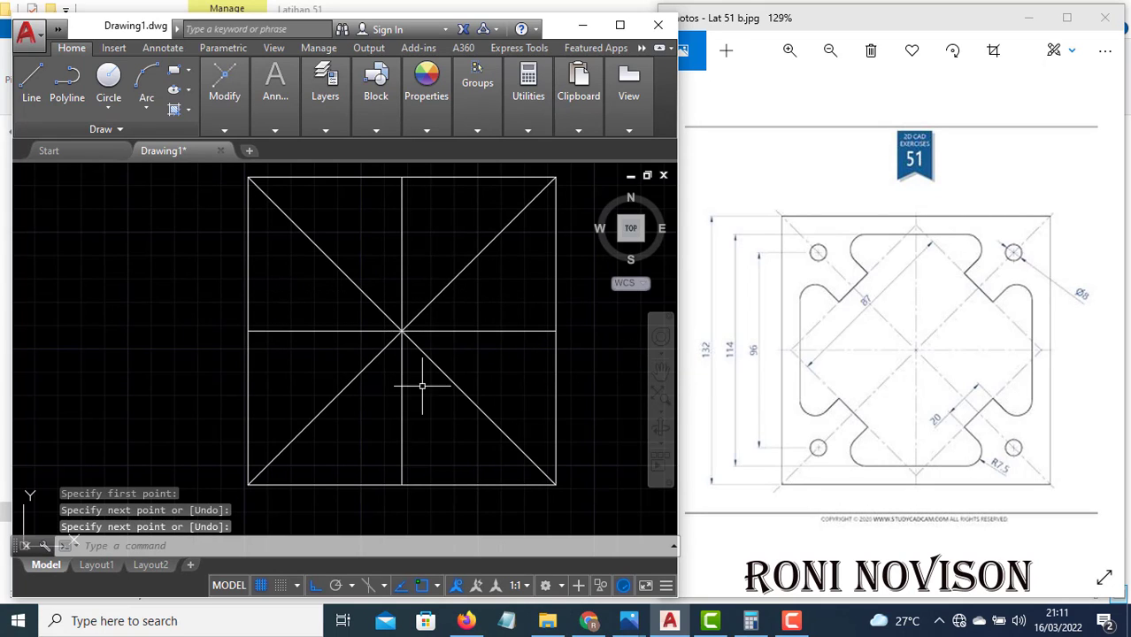
# Set the linetype of the two diagonals and two centre lines to CENTER2 and their colour to Red.
pyautogui.click(417, 384)
pyautogui.click(329, 315)
pyautogui.click(426, 131)
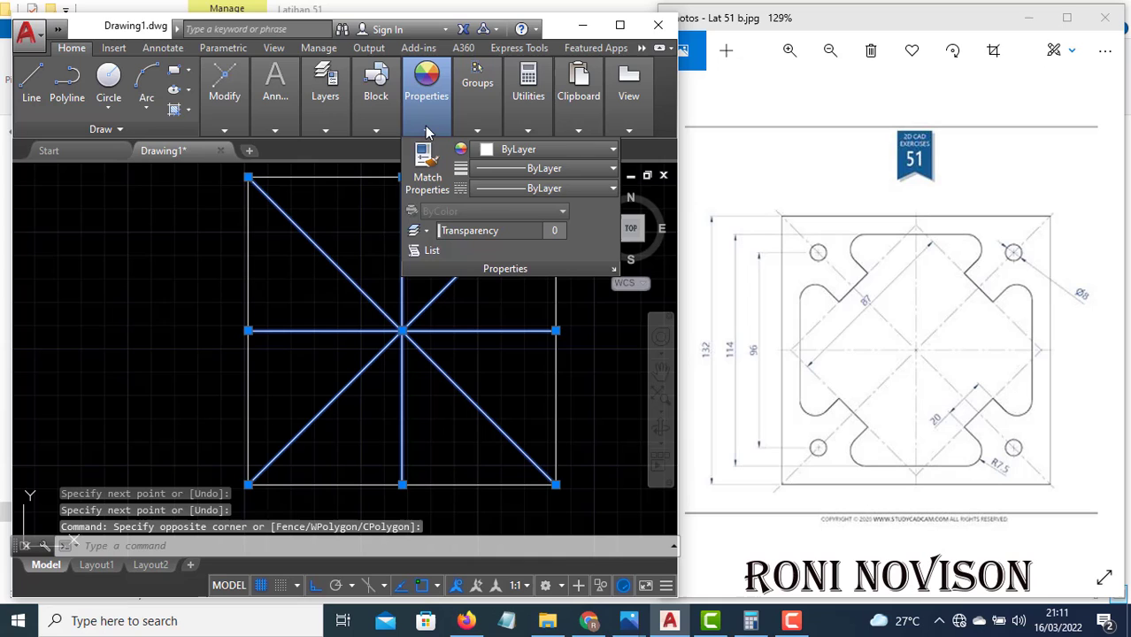
pyautogui.click(505, 187)
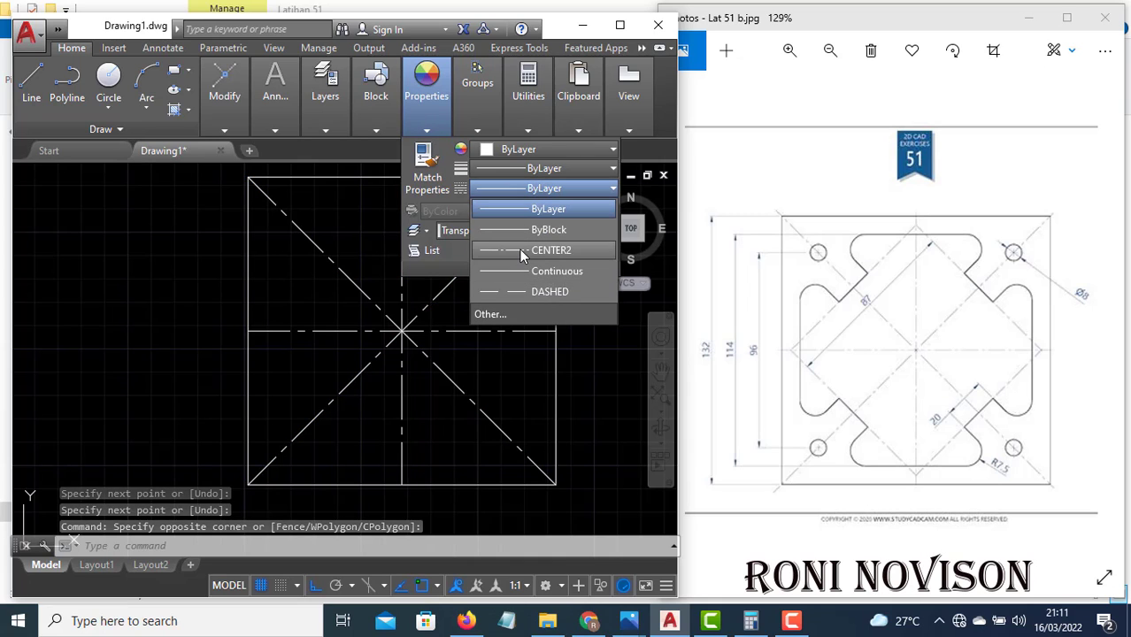
pyautogui.click(520, 251)
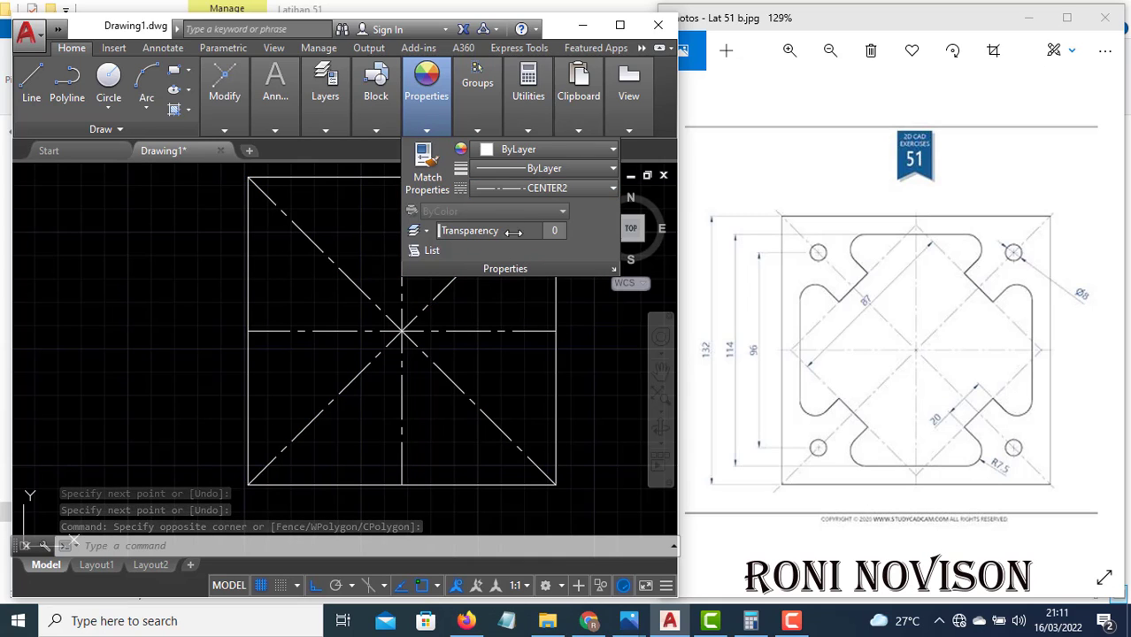
pyautogui.click(509, 151)
pyautogui.click(481, 318)
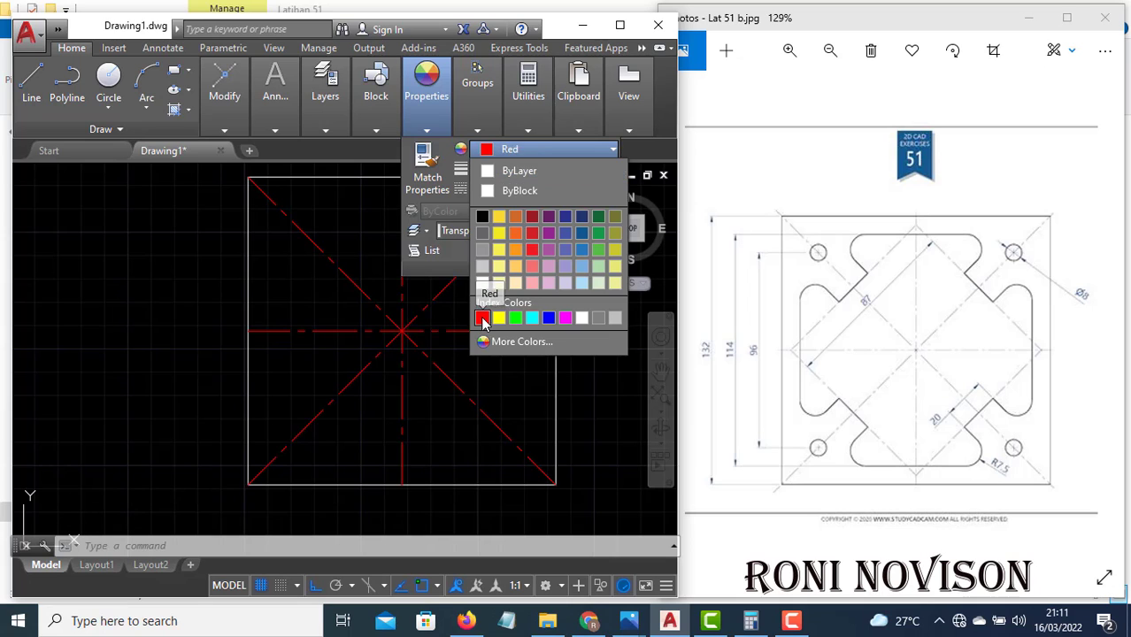
pyautogui.press('Escape')
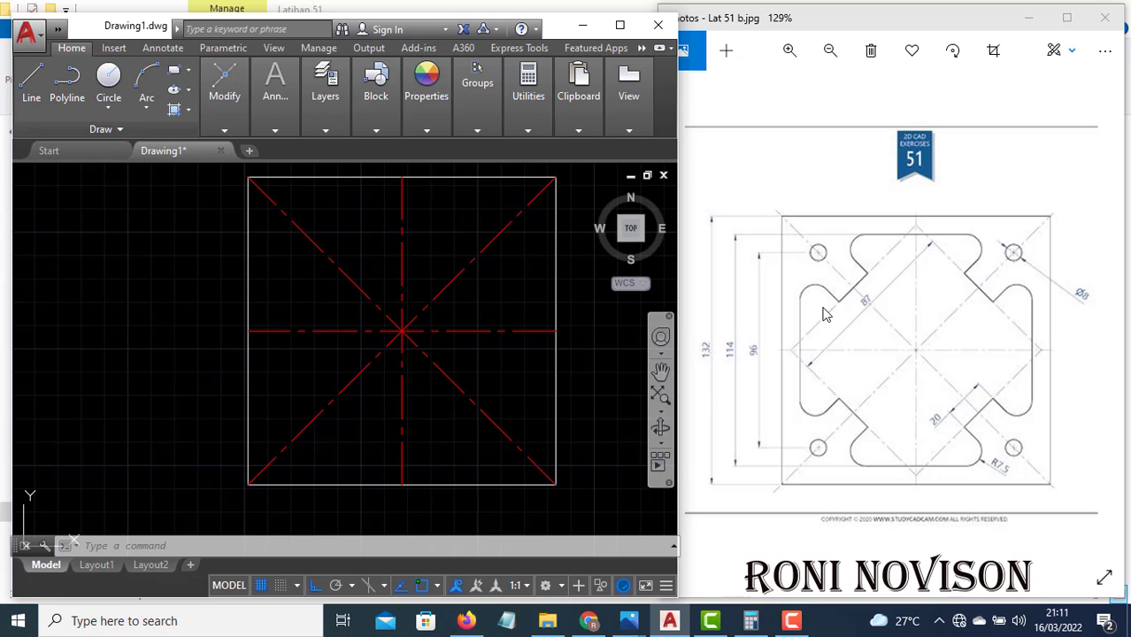
# Start a line at the midpoint of the square's left edge and compute 96 ÷ 2 in Calculator.
pyautogui.write('l')
pyautogui.press('Return')
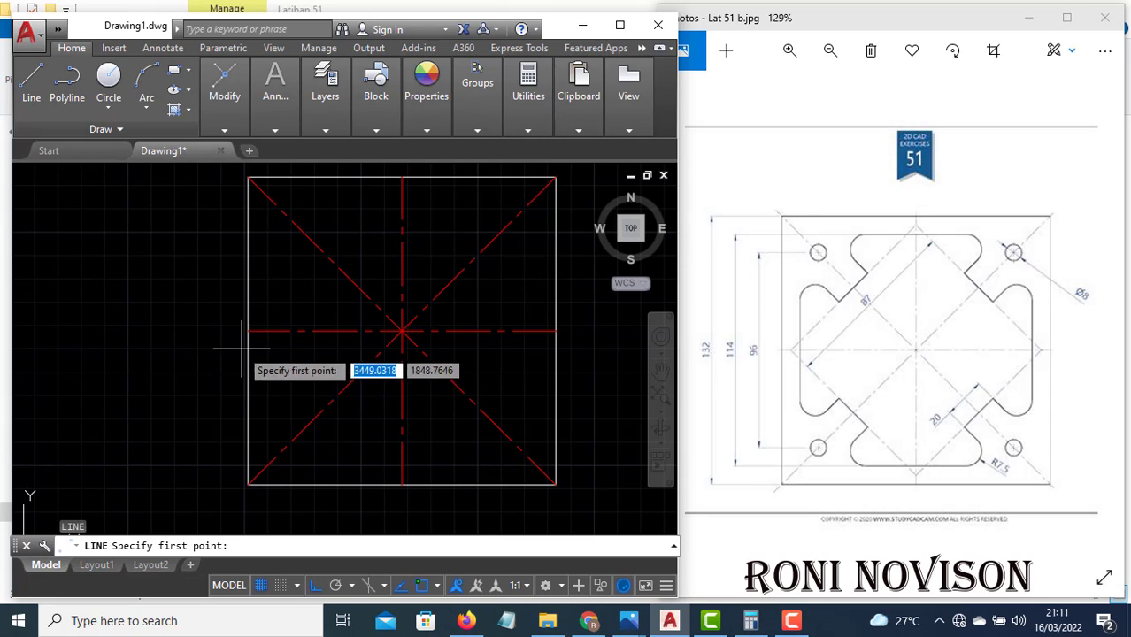
pyautogui.click(248, 330)
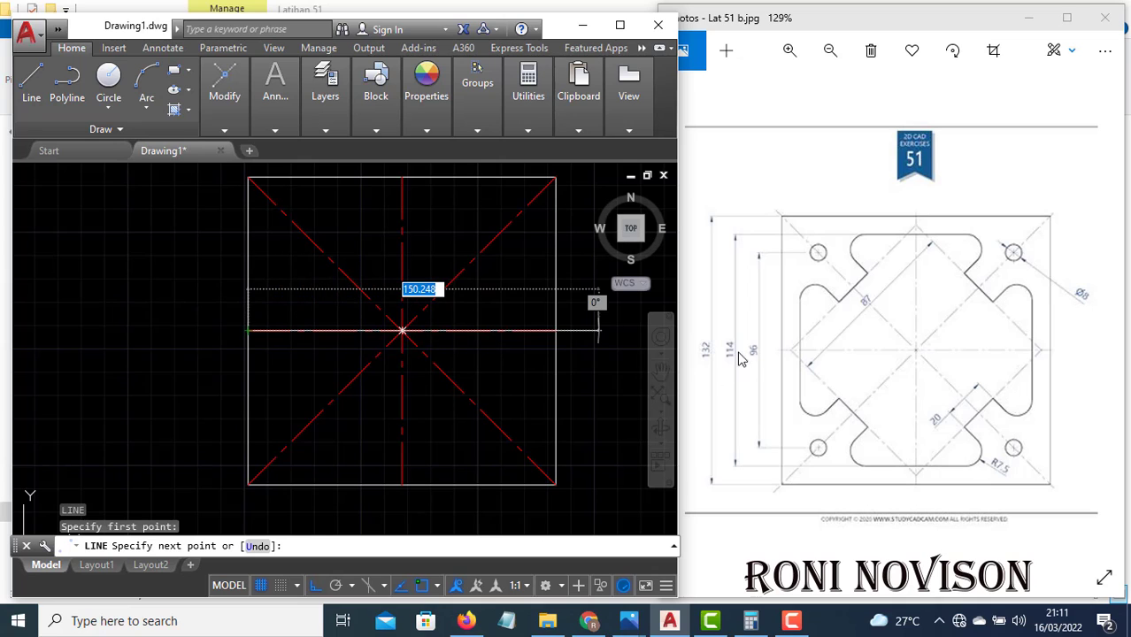
pyautogui.click(751, 621)
pyautogui.click(270, 257)
pyautogui.click(325, 361)
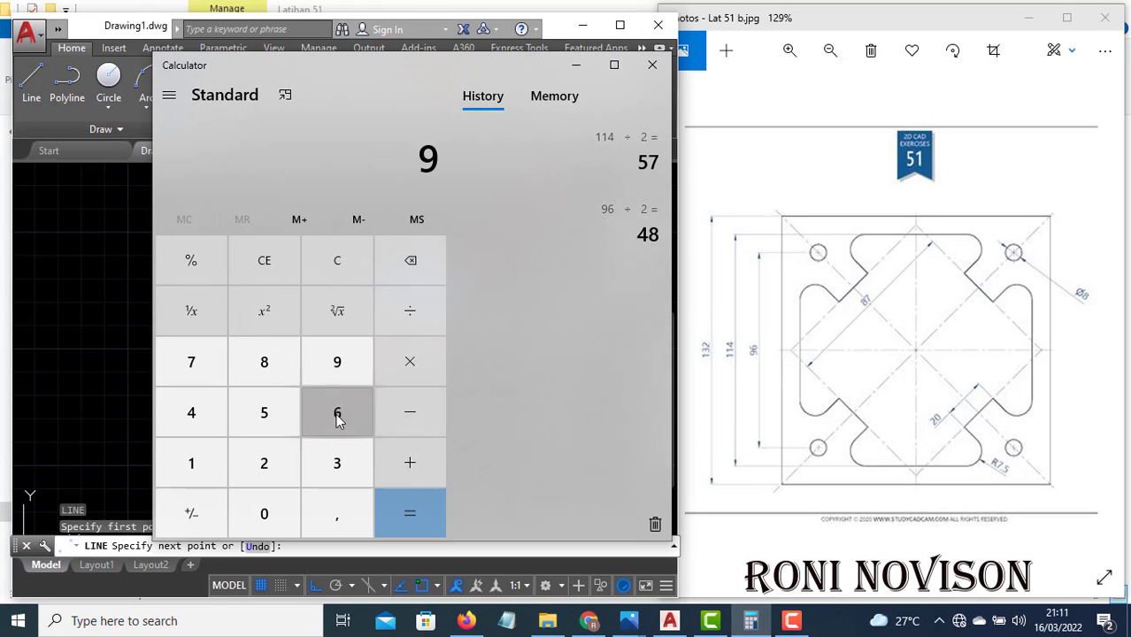
pyautogui.click(335, 413)
pyautogui.click(398, 318)
pyautogui.click(283, 469)
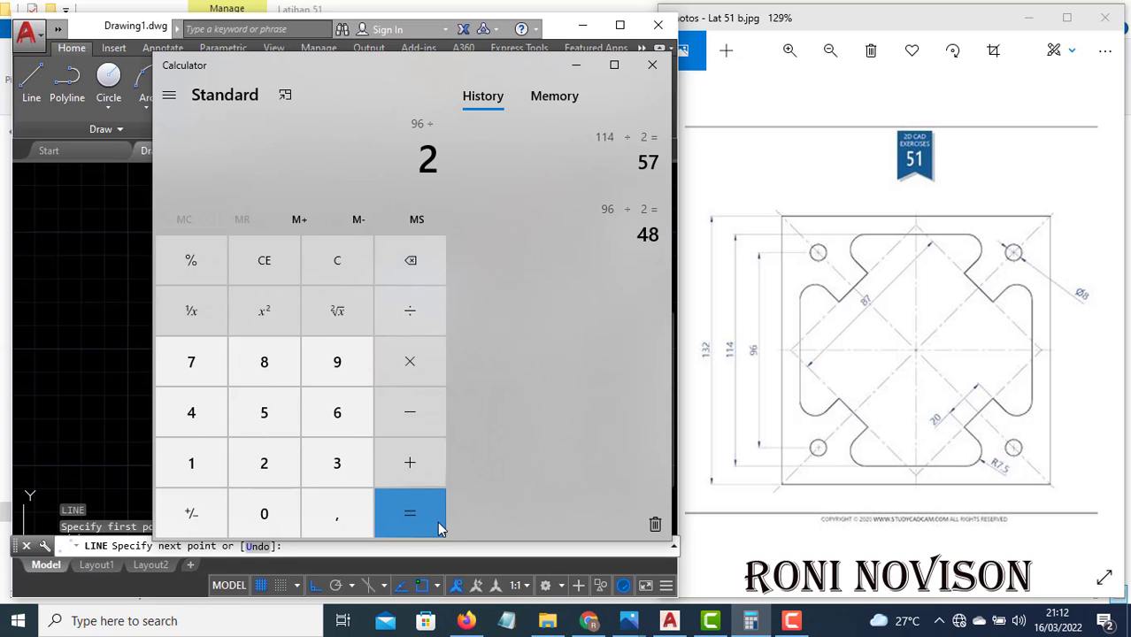
pyautogui.click(437, 521)
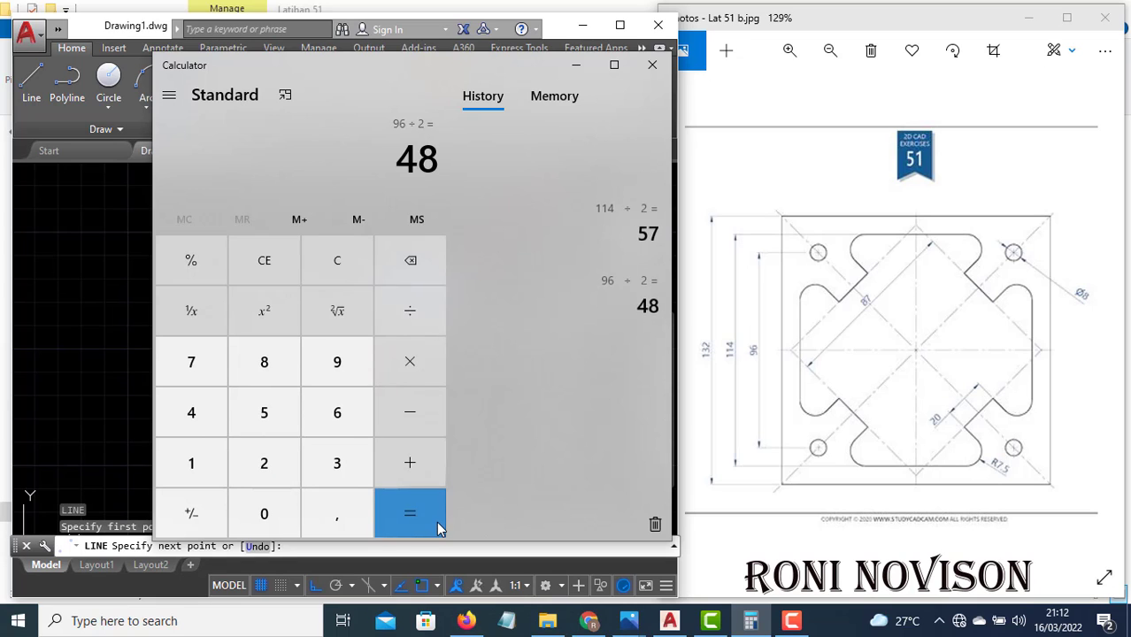
# Back in the drawing, run the line 48 units up along the left edge and horizontally inward across the diagonal.
pyautogui.click(98, 402)
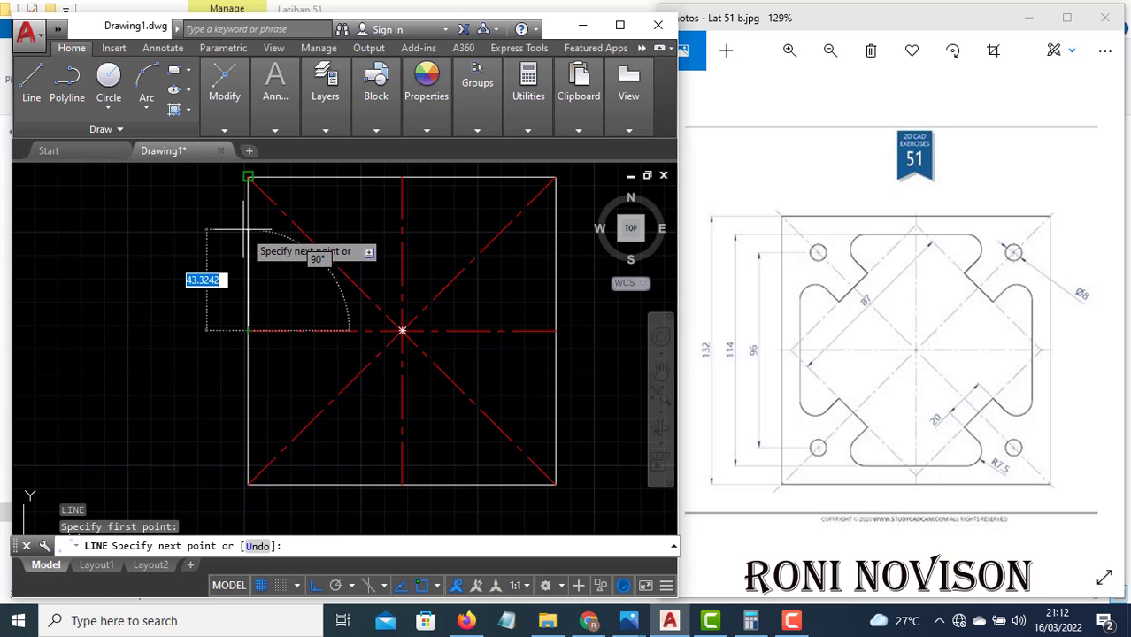
pyautogui.write('48')
pyautogui.press('Return')
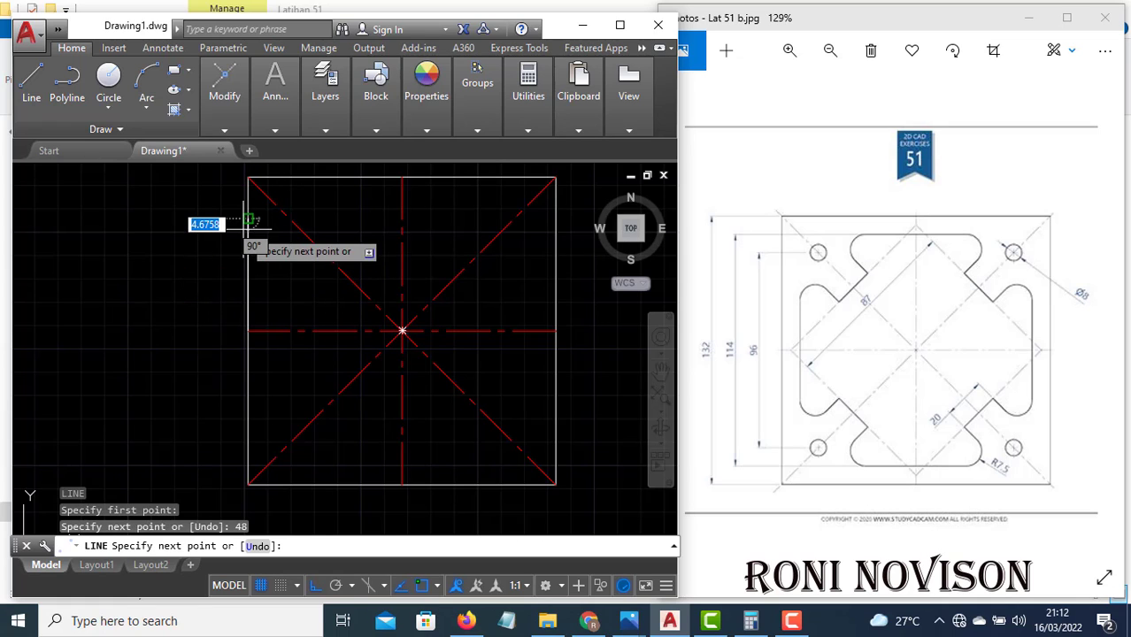
pyautogui.click(350, 216)
pyautogui.press('Return')
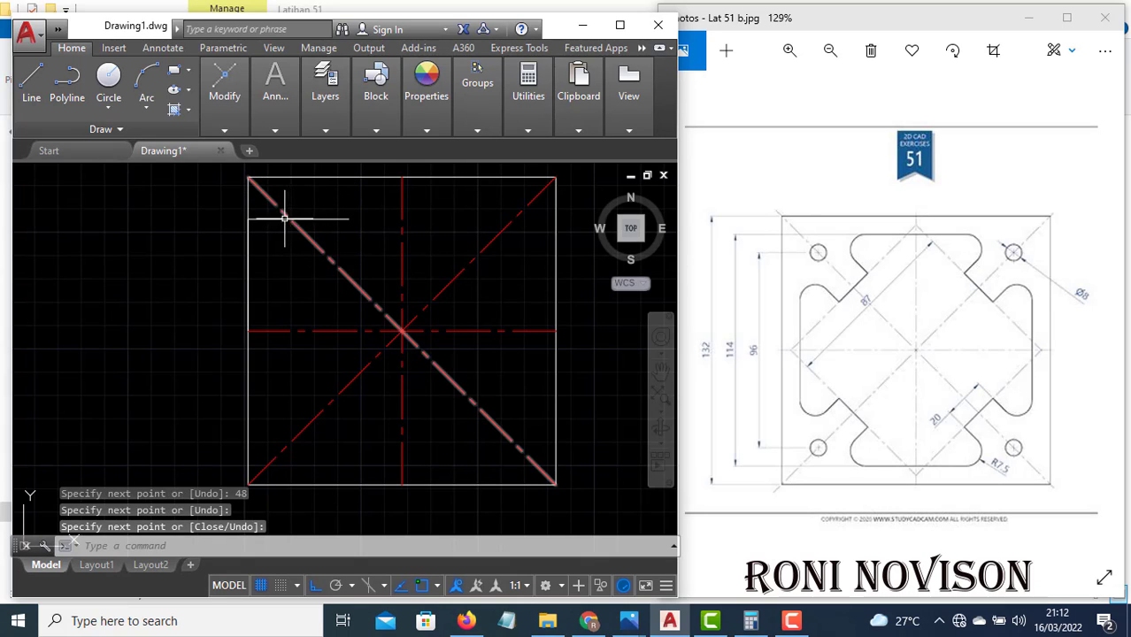
# Draw a circle of diameter 8 centred where the horizontal helper line crosses the upper-left diagonal.
pyautogui.write('c')
pyautogui.press('Return')
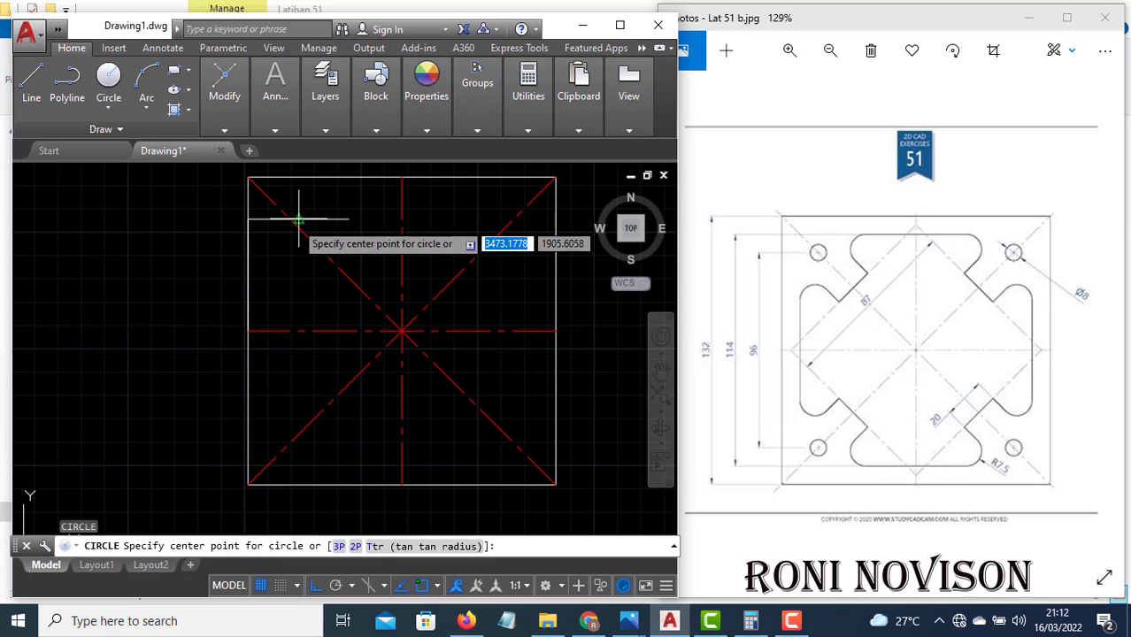
pyautogui.click(290, 217)
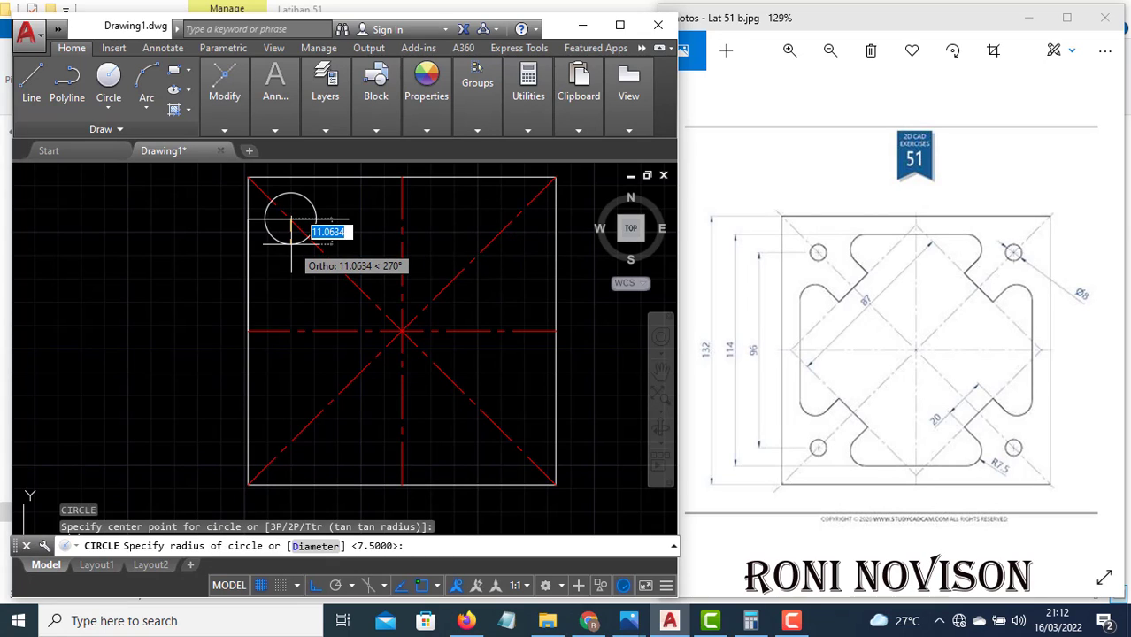
pyautogui.write('d')
pyautogui.press('Return')
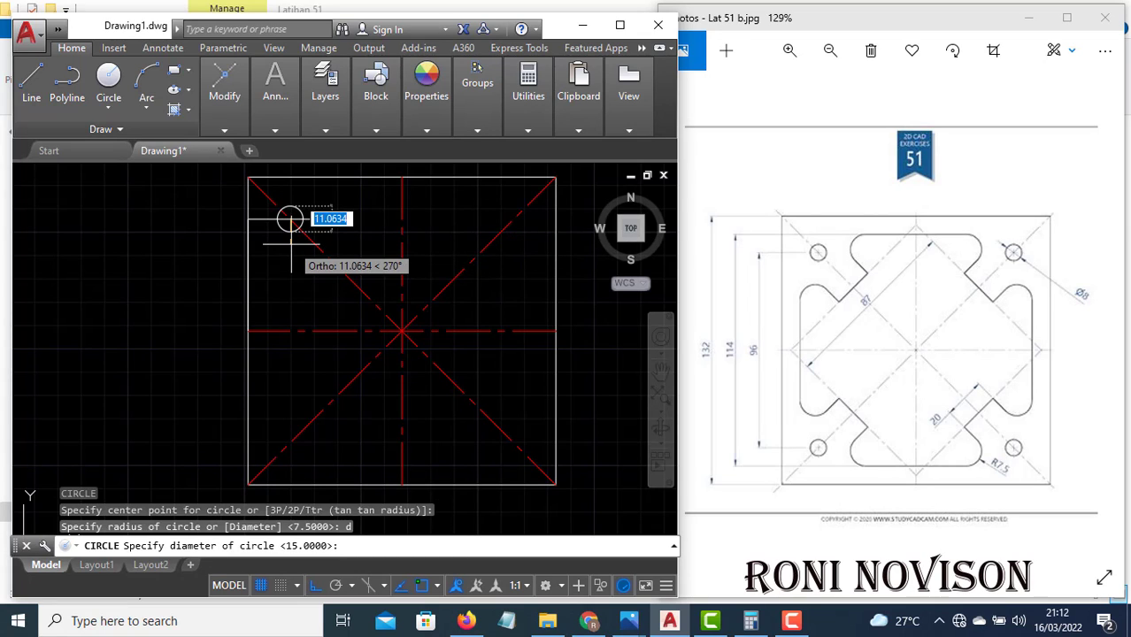
pyautogui.write('8')
pyautogui.press('Return')
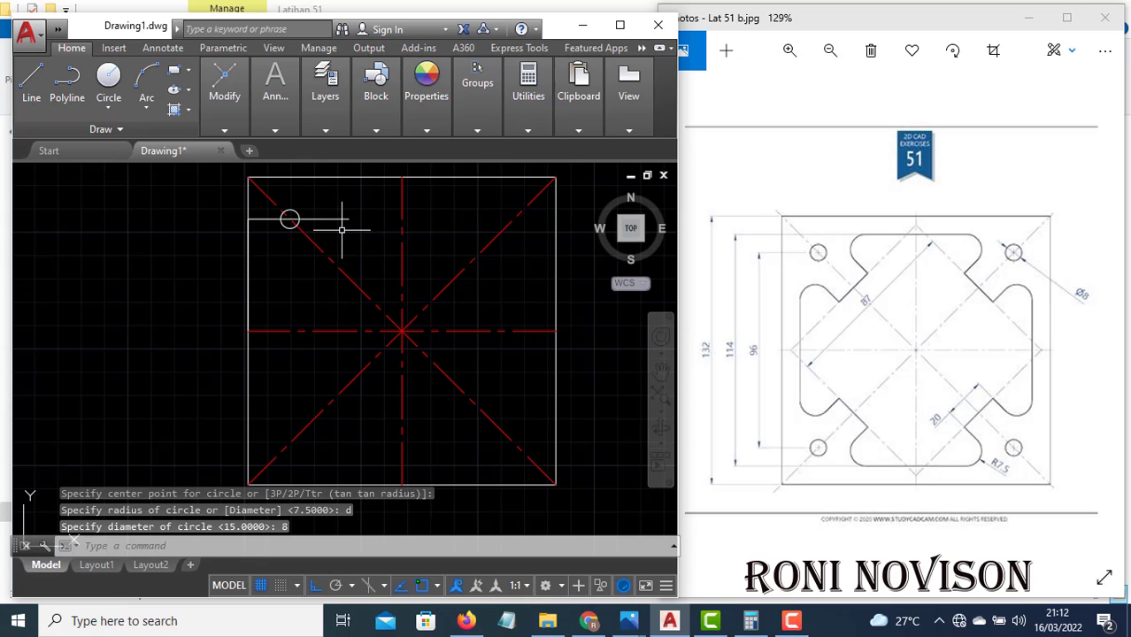
# Erase the horizontal helper line through the circle and the vertical helper line on the square's left edge.
pyautogui.click(301, 226)
pyautogui.click(288, 212)
pyautogui.write('E')
pyautogui.press('Return')
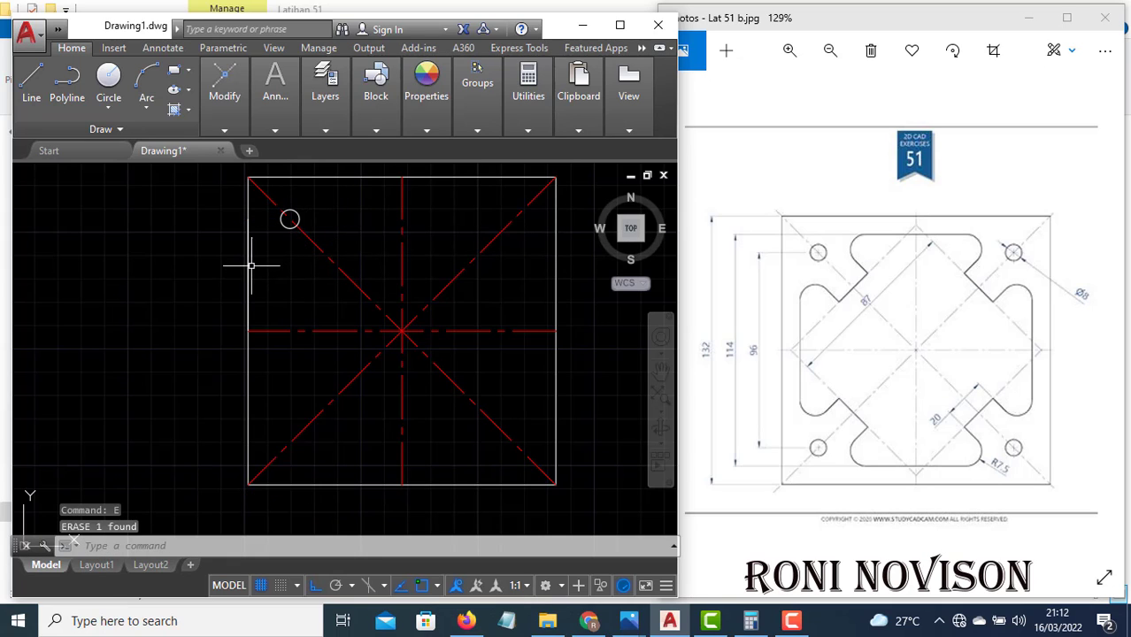
pyautogui.click(247, 274)
pyautogui.write('E')
pyautogui.press('Return')
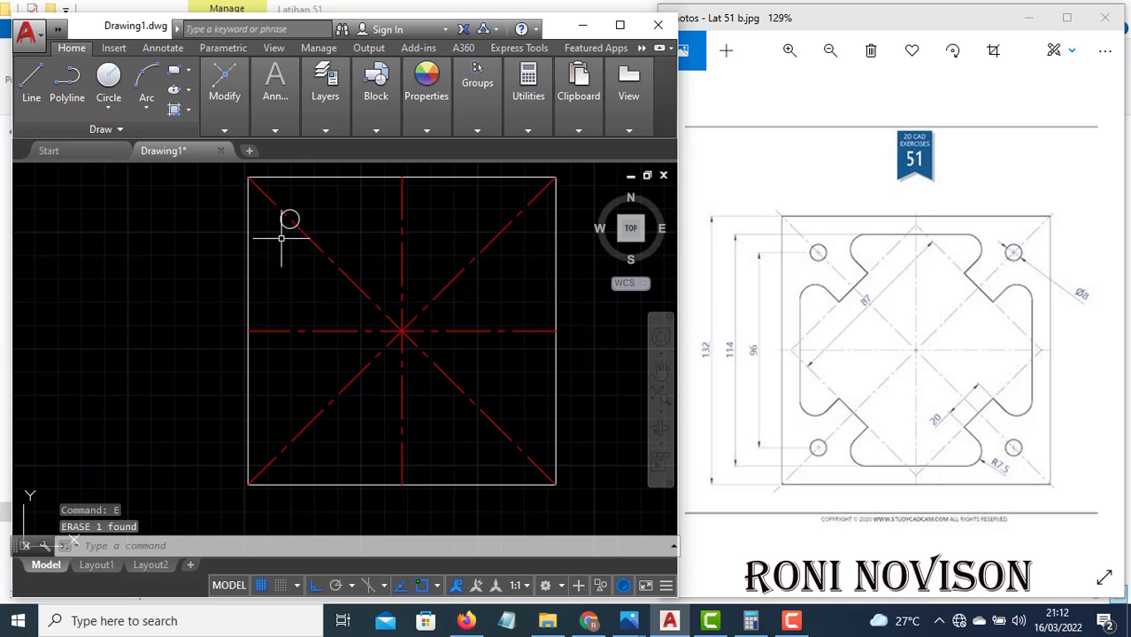
# Polar-array the 8-diameter circle around the square's centre with 4 items over 360 degrees.
pyautogui.write('a')
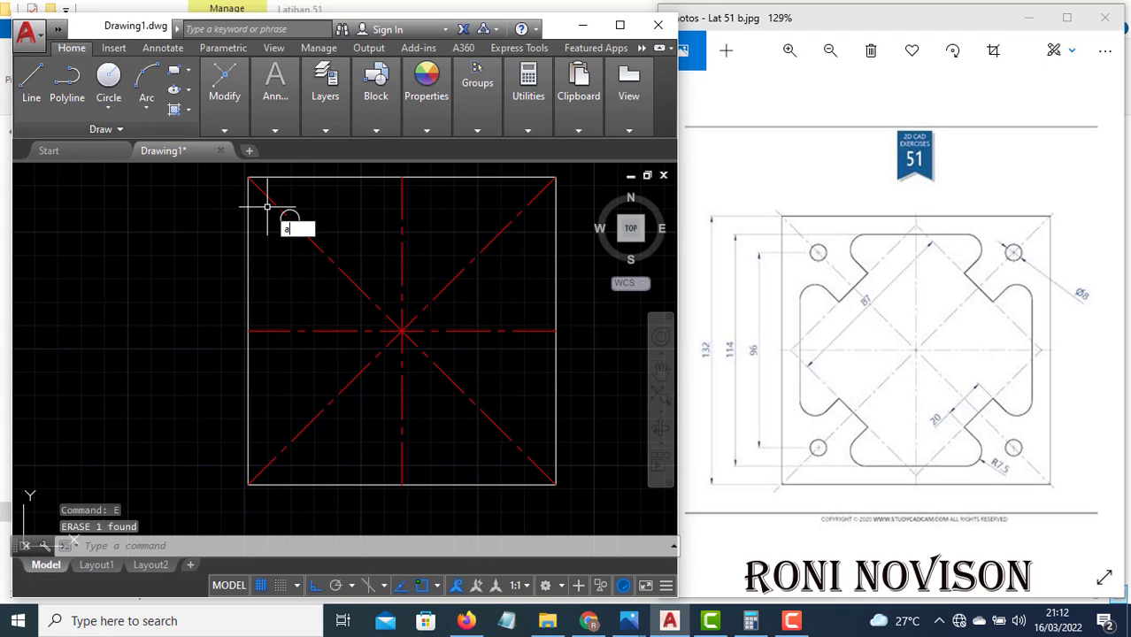
pyautogui.write('RRA')
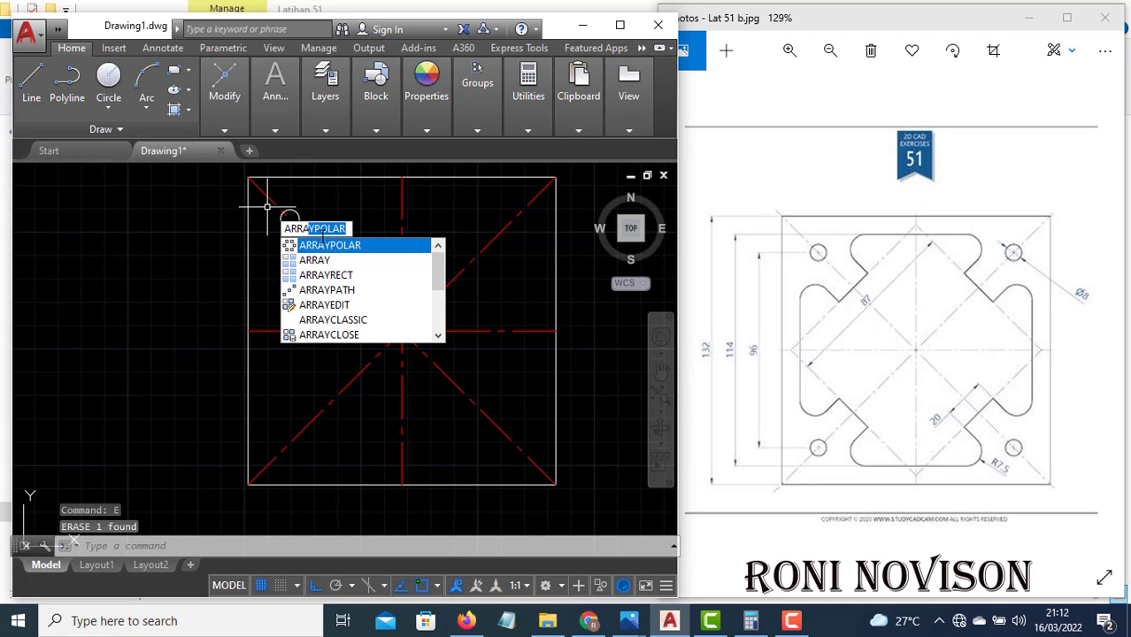
pyautogui.click(329, 245)
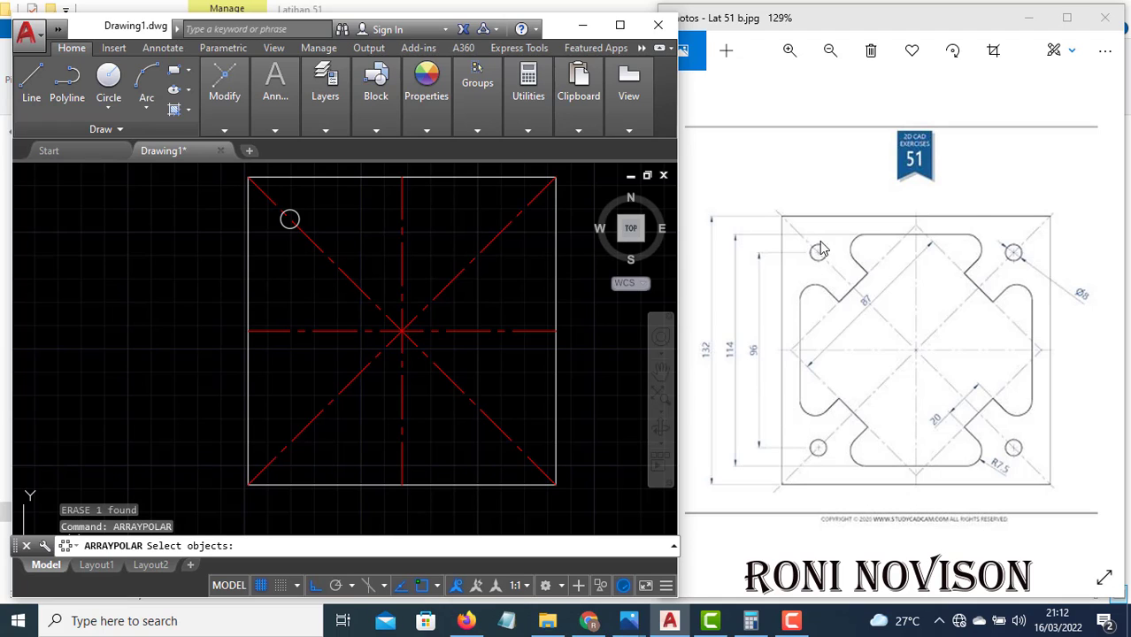
pyautogui.click(285, 227)
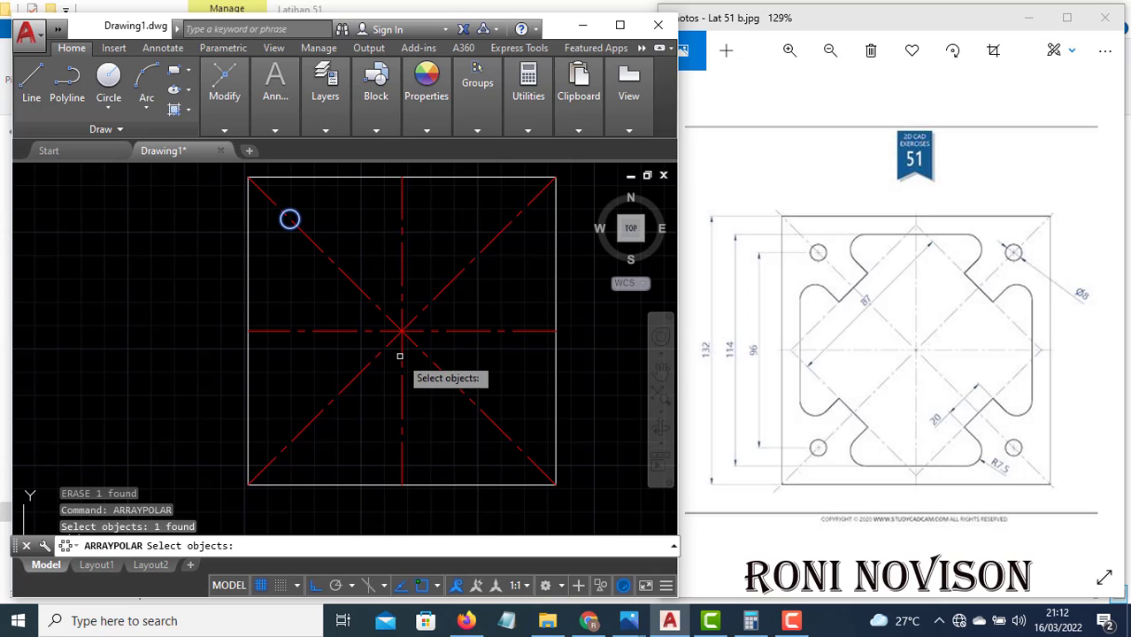
pyautogui.press('Return')
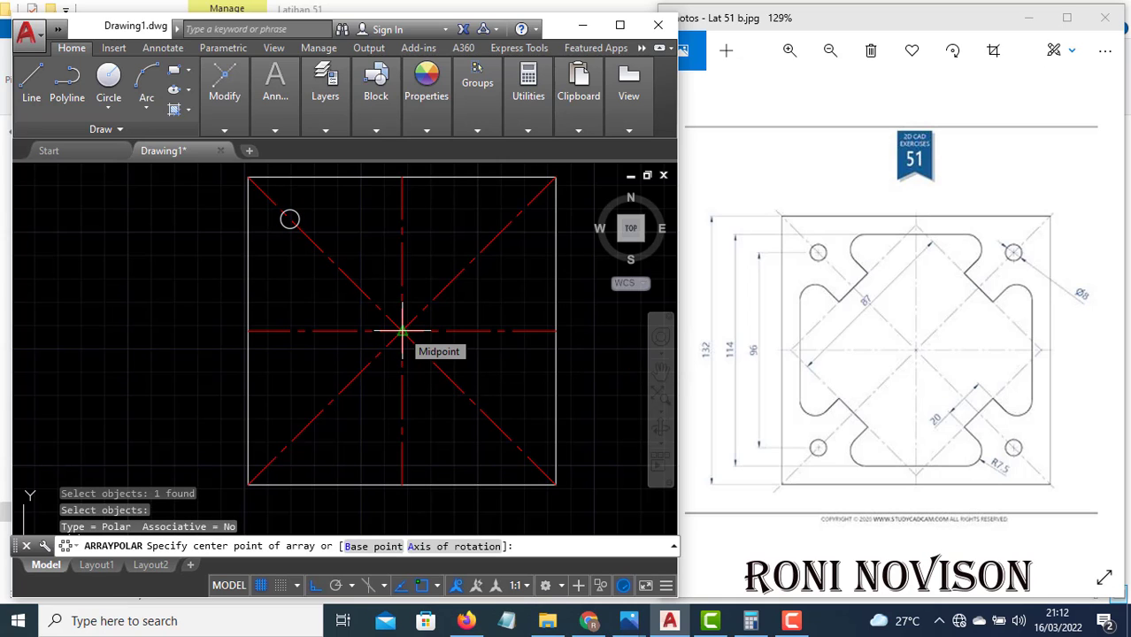
pyautogui.click(402, 331)
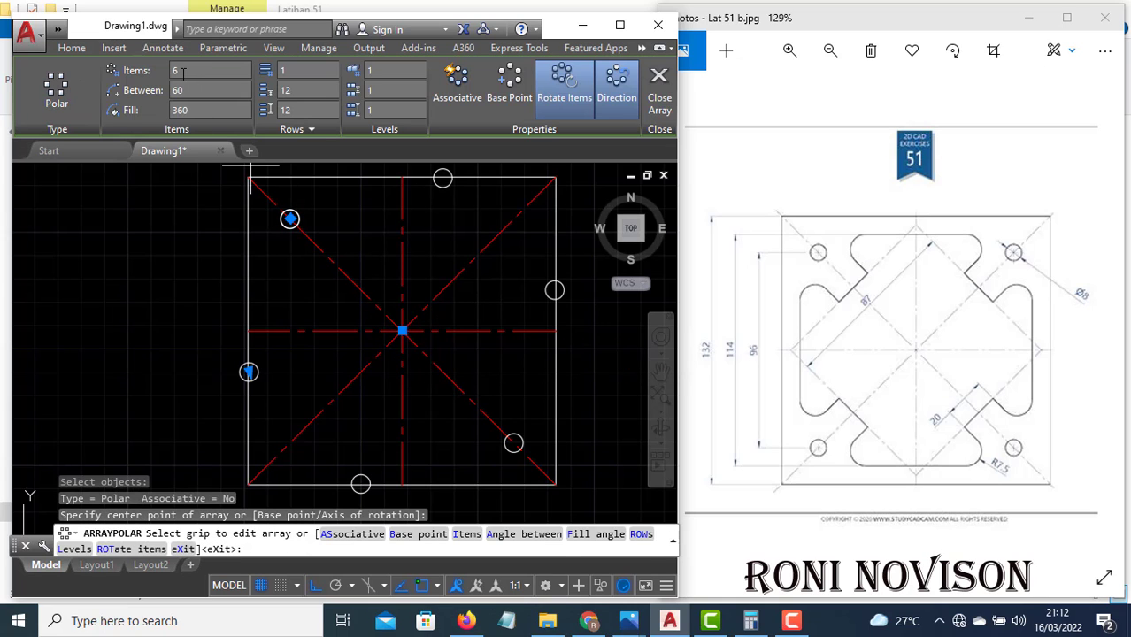
pyautogui.press('Return')
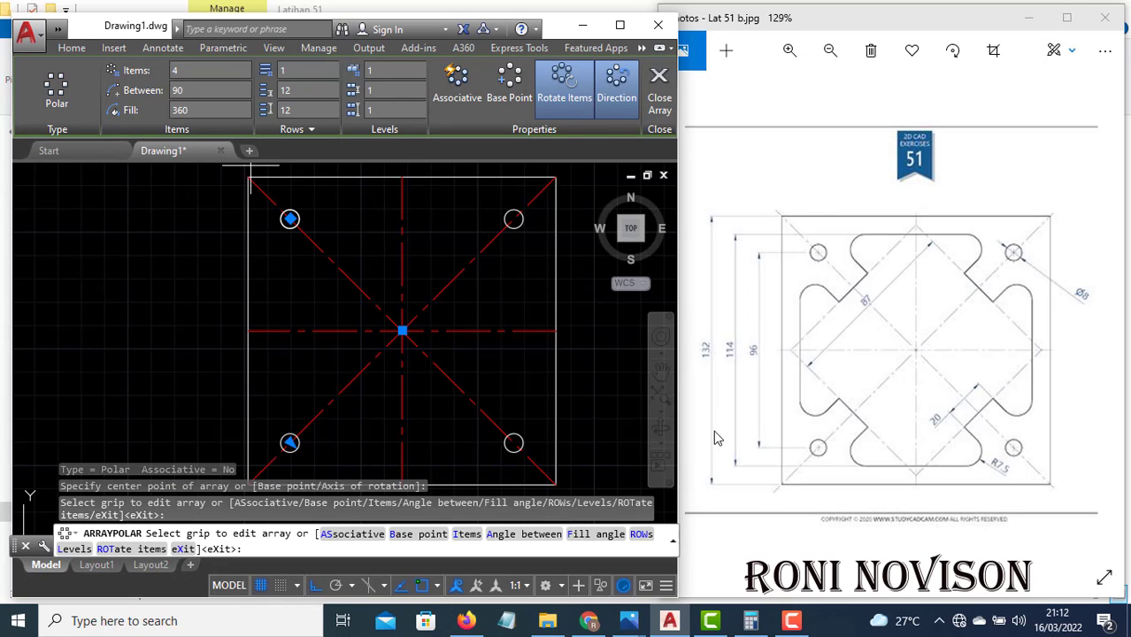
pyautogui.press('Return')
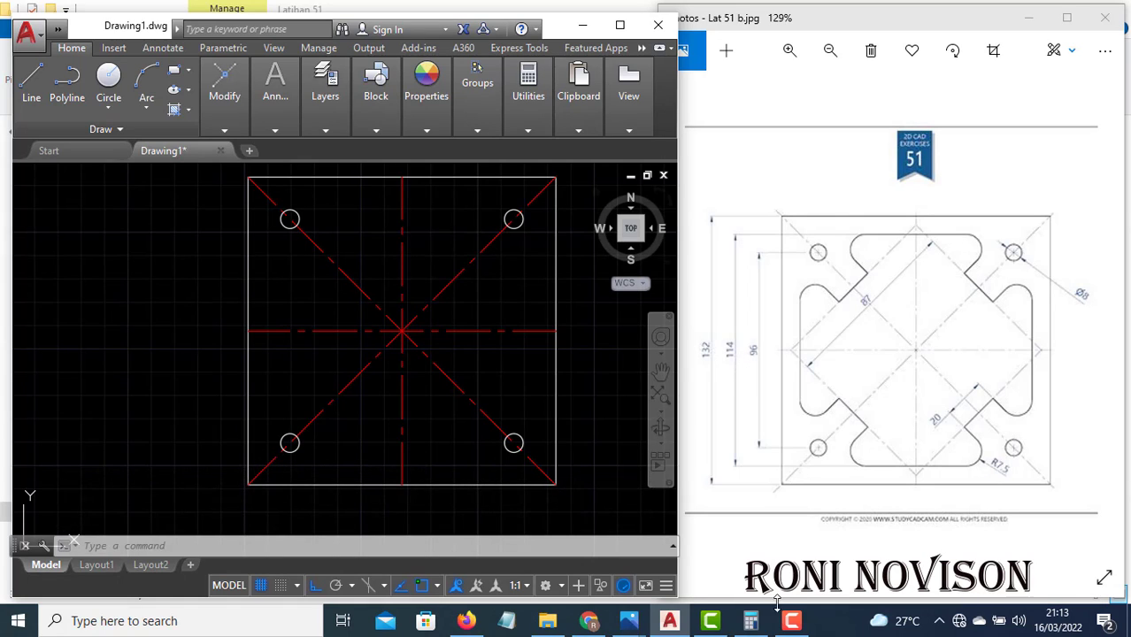
# Switch to Calculator and compute 114 ÷ 2.
pyautogui.click(750, 620)
pyautogui.click(263, 260)
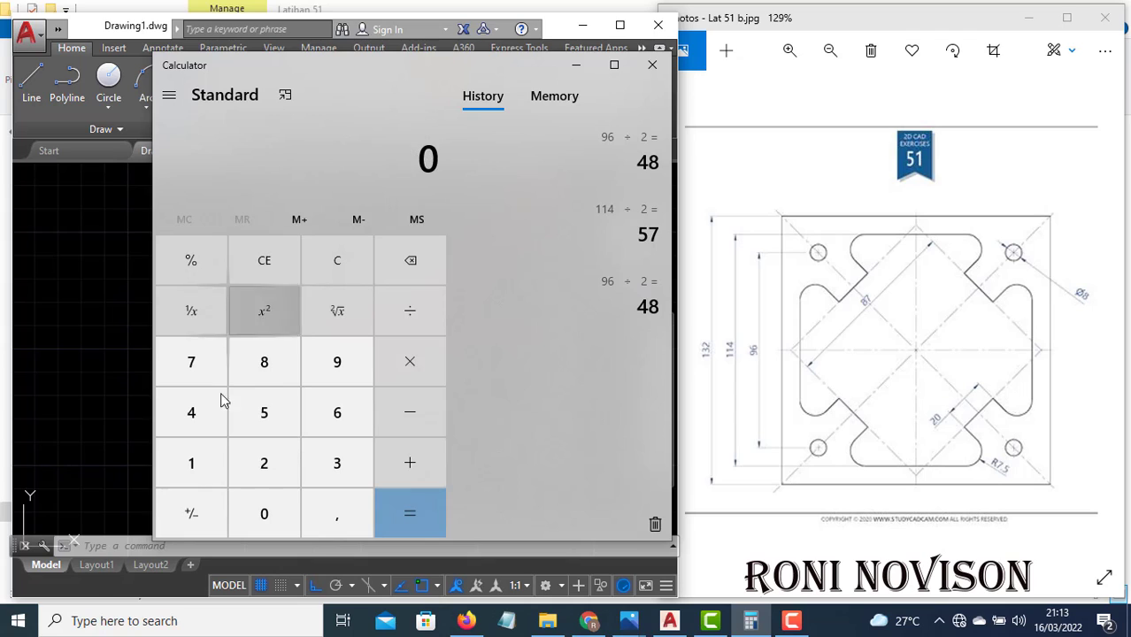
pyautogui.click(197, 472)
pyautogui.click(197, 473)
pyautogui.click(199, 425)
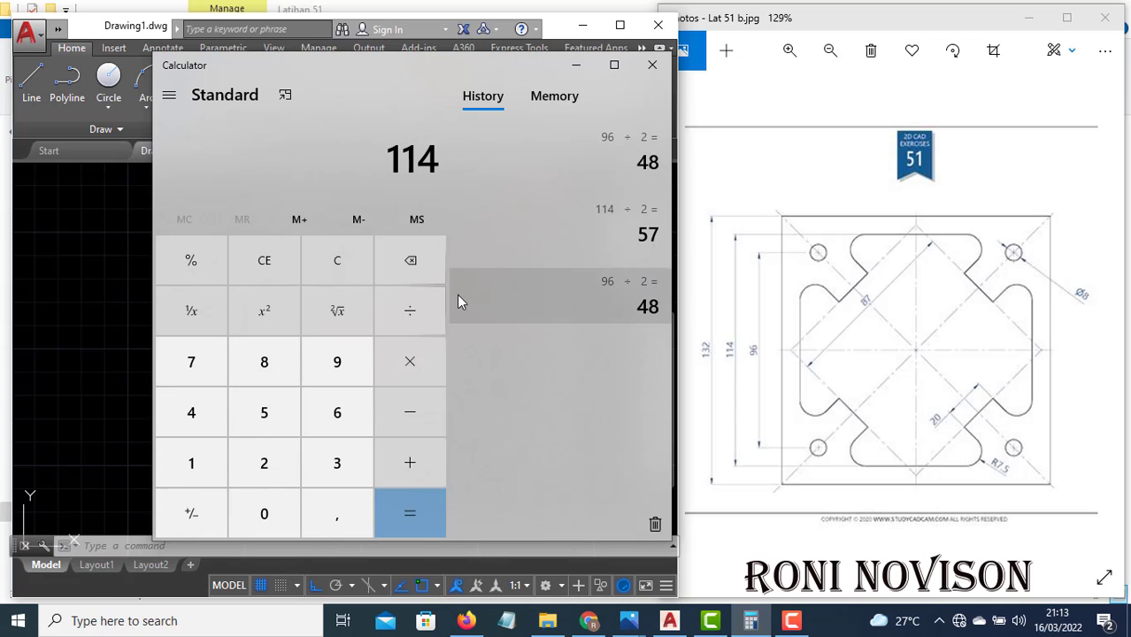
pyautogui.click(411, 314)
pyautogui.click(264, 466)
pyautogui.click(395, 518)
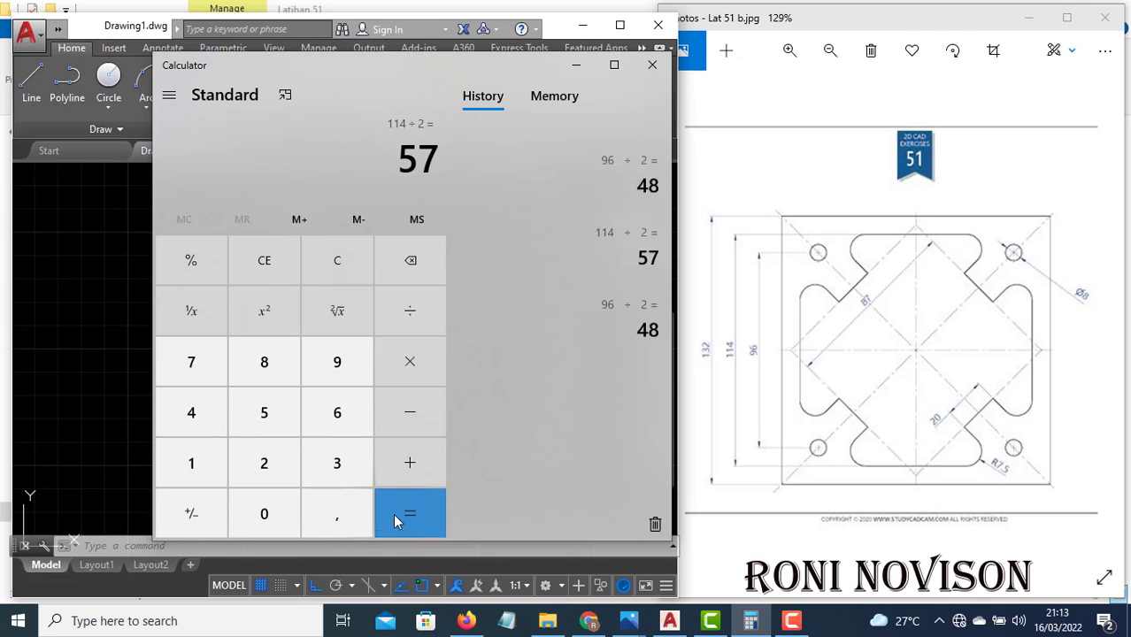
# Back in the drawing, draw a line from the left edge's midpoint 57 units up, then horizontally across to the right edge.
pyautogui.click(124, 446)
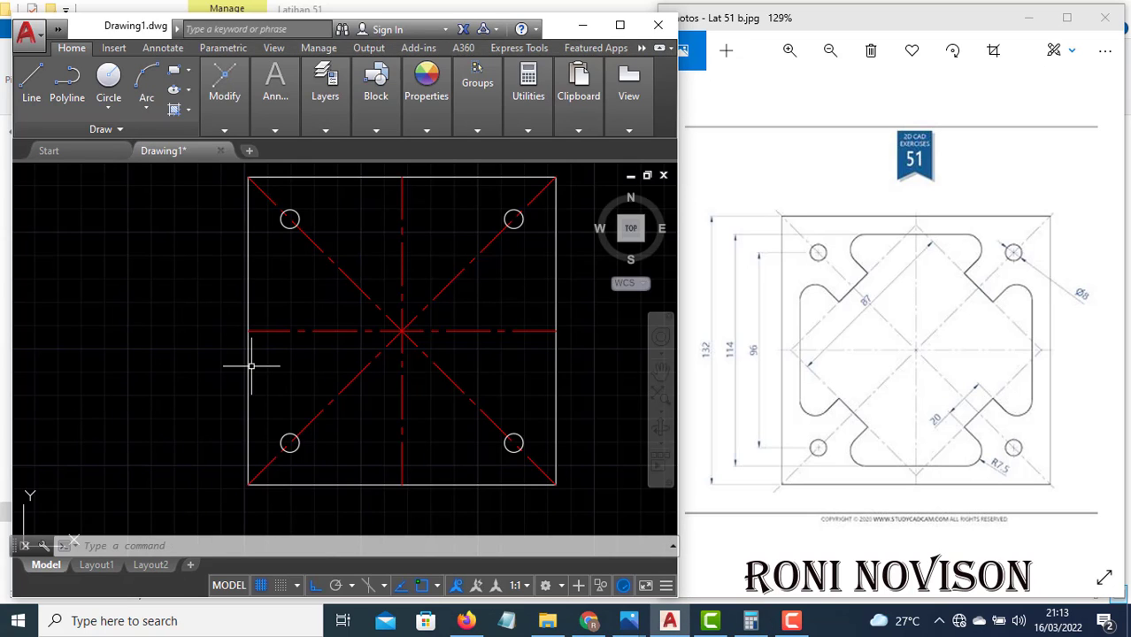
pyautogui.press('l')
pyautogui.press('Return')
pyautogui.click(248, 330)
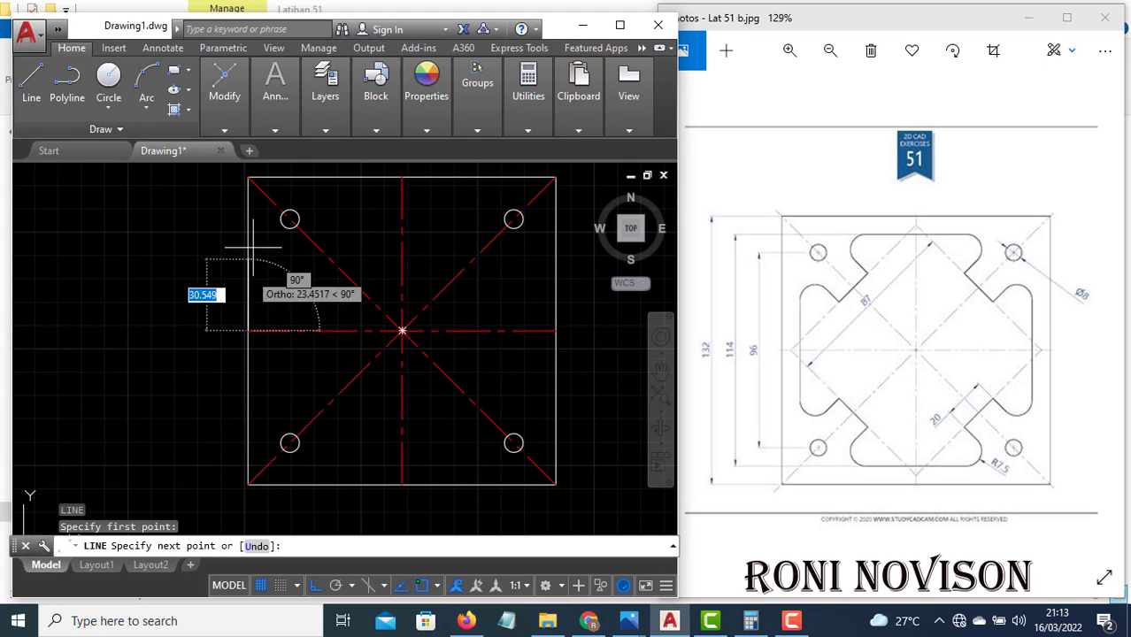
pyautogui.write('57')
pyautogui.press('Return')
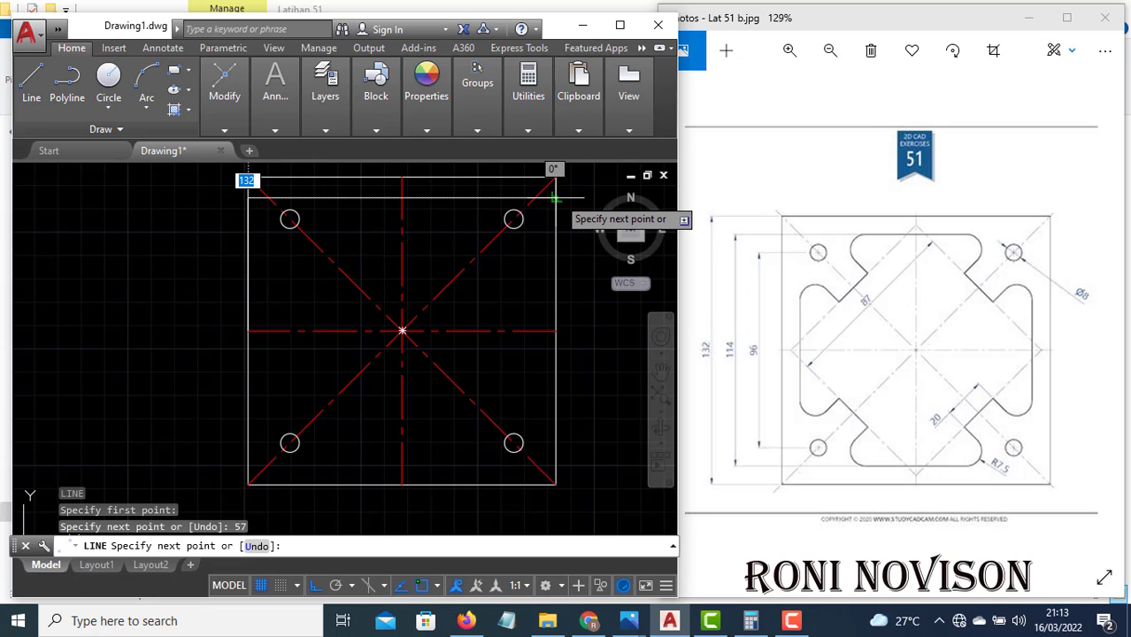
pyautogui.click(556, 198)
pyautogui.press('Return')
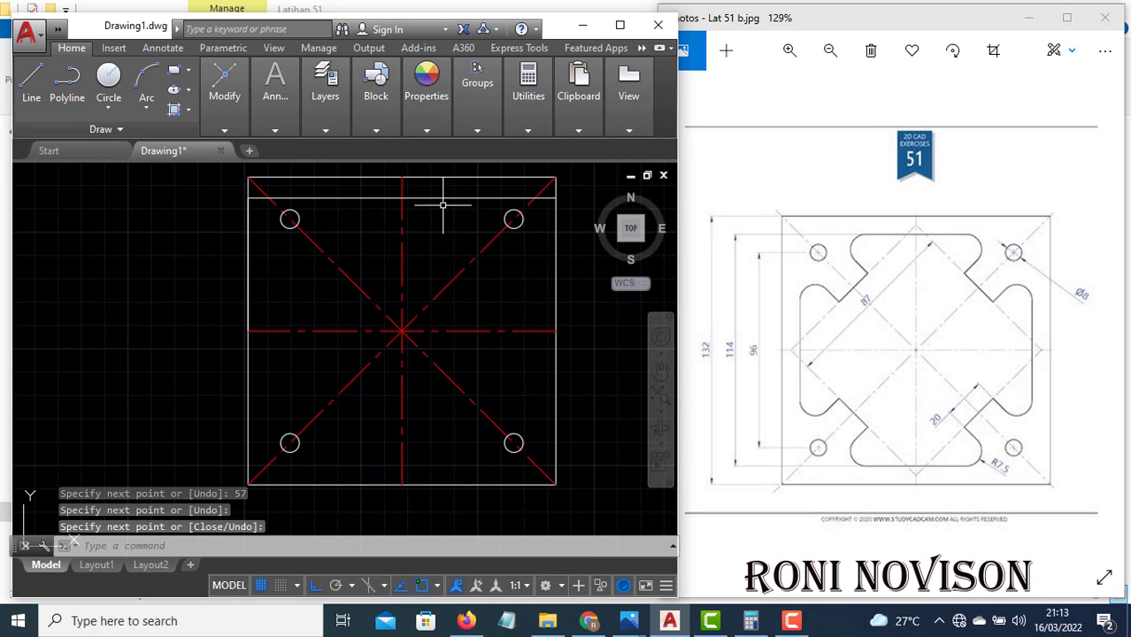
# Polar-array the upper horizontal line around the square's centre with 4 items over 360 degrees.
pyautogui.moveTo(453, 215); pyautogui.dragTo(432, 186)
pyautogui.write('arra')
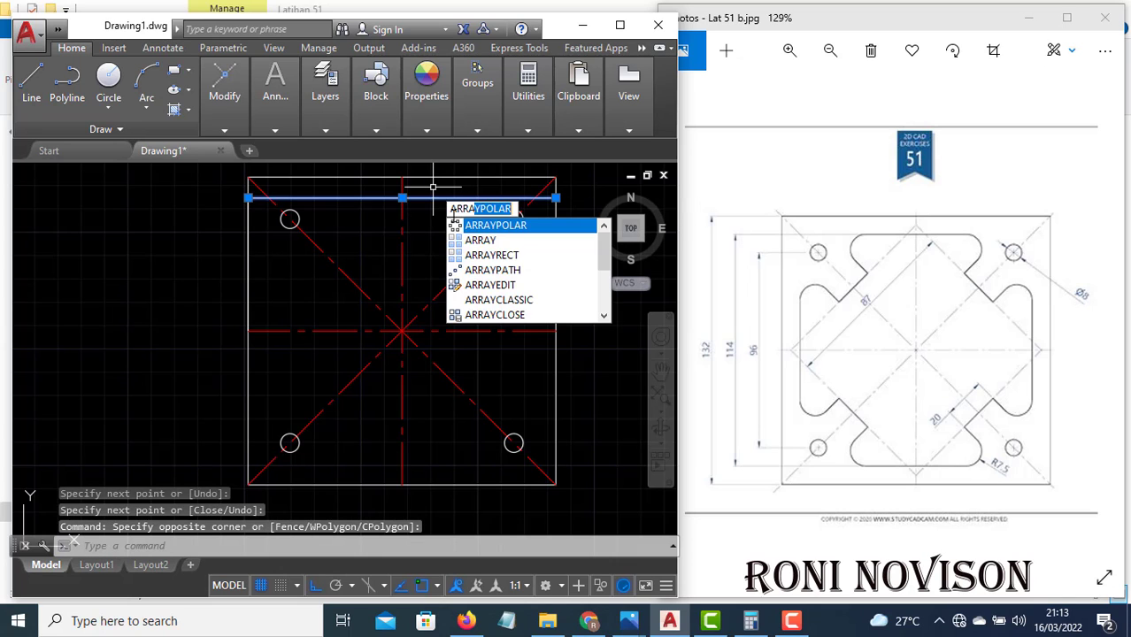
pyautogui.press('Return')
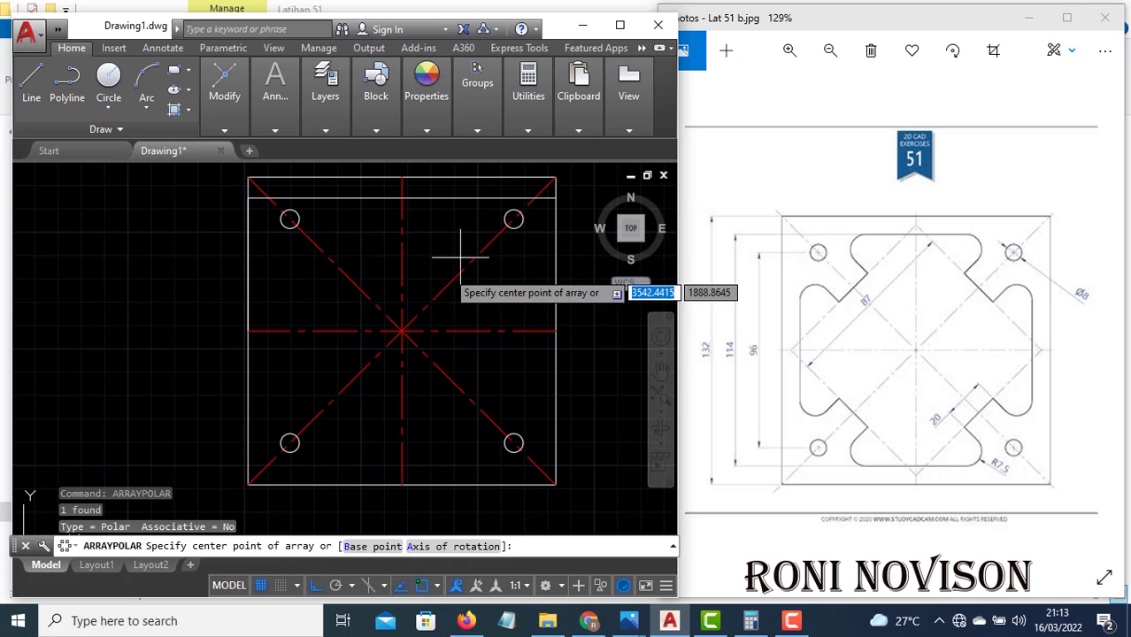
pyautogui.click(402, 330)
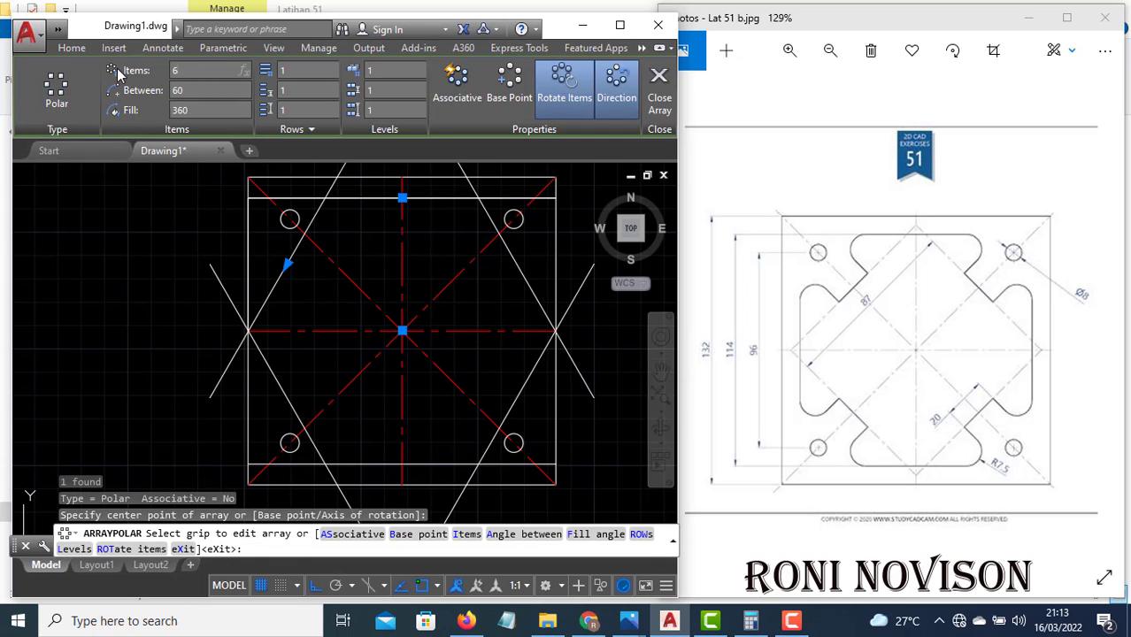
pyautogui.write('4')
pyautogui.press('Return')
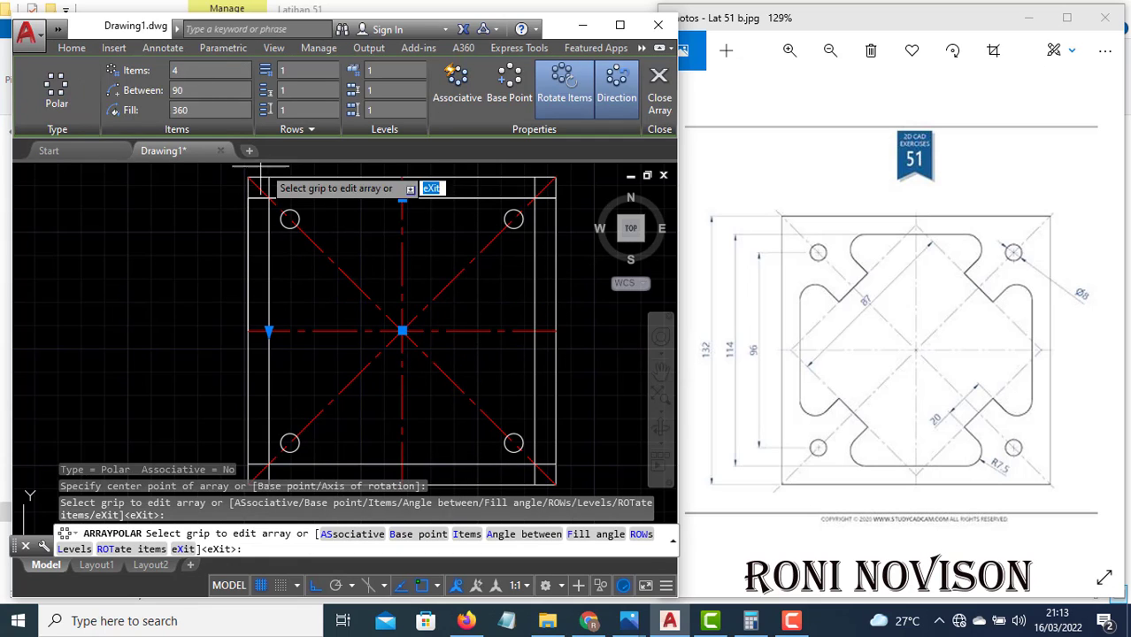
pyautogui.press('Return')
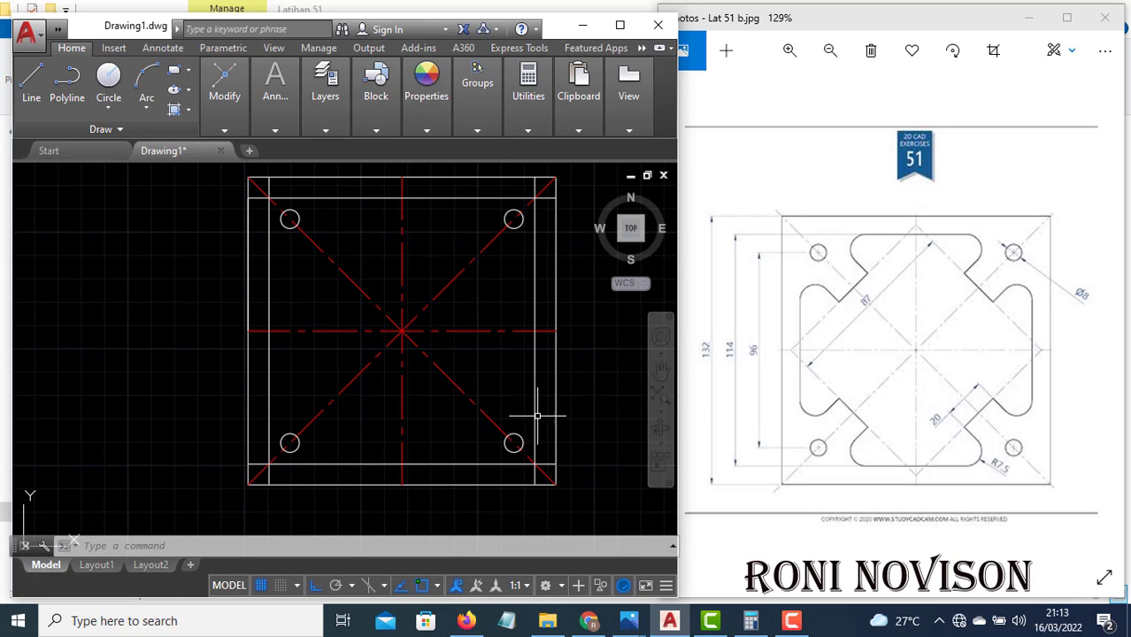
pyautogui.press('Escape')
pyautogui.press('Escape')
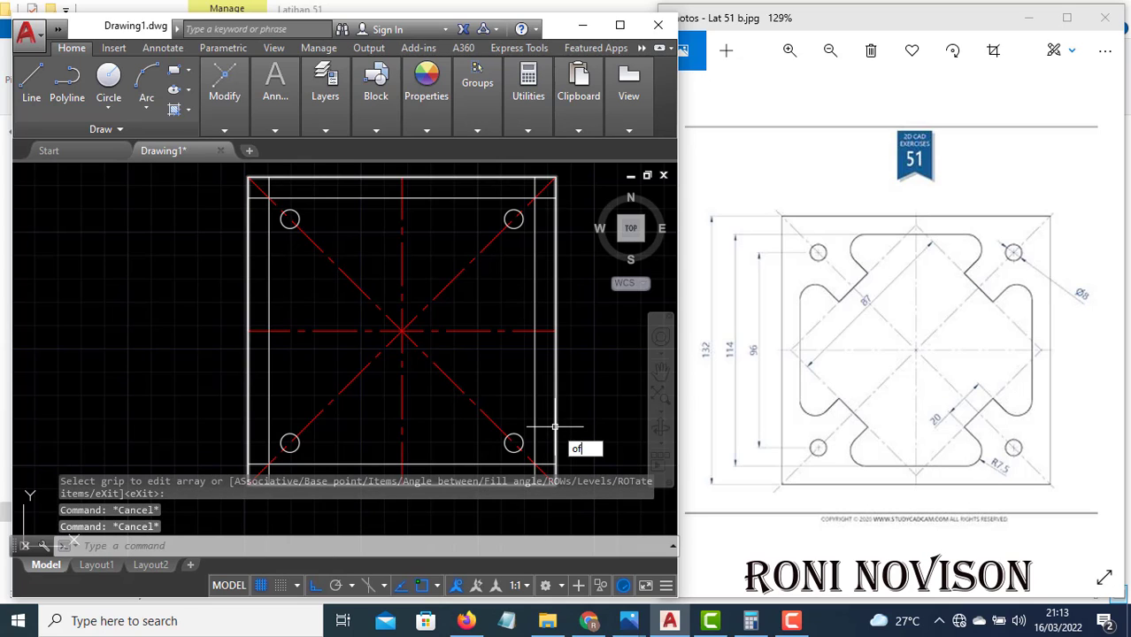
# Offset the diagonal running from upper left to lower right by 10 to both sides.
pyautogui.write('offset')
pyautogui.press('Return')
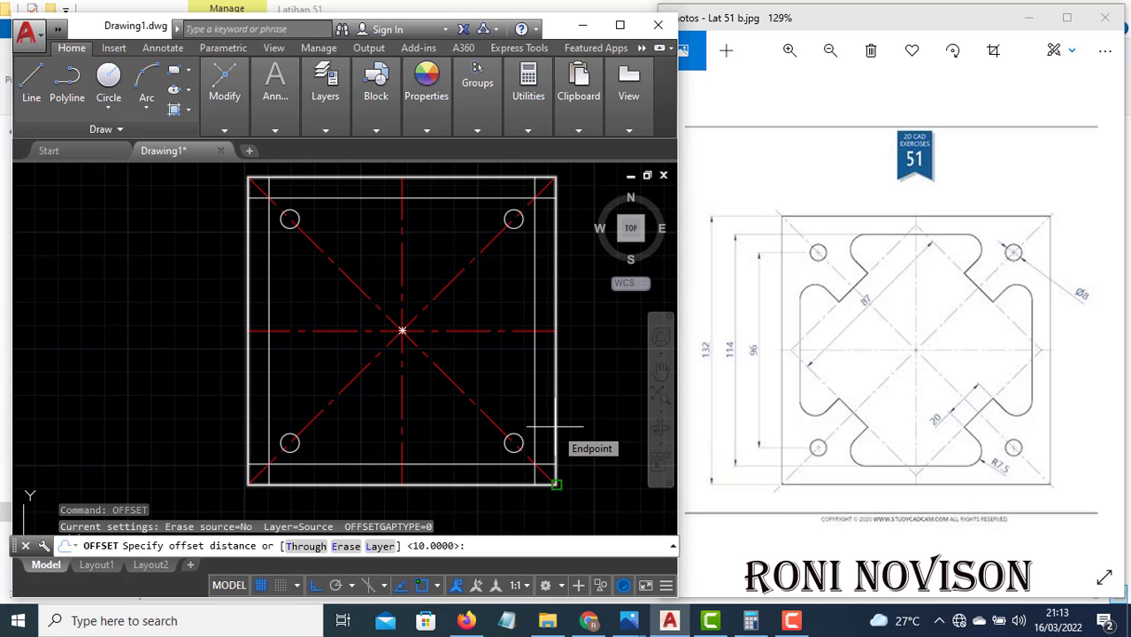
pyautogui.write('10')
pyautogui.press('Return')
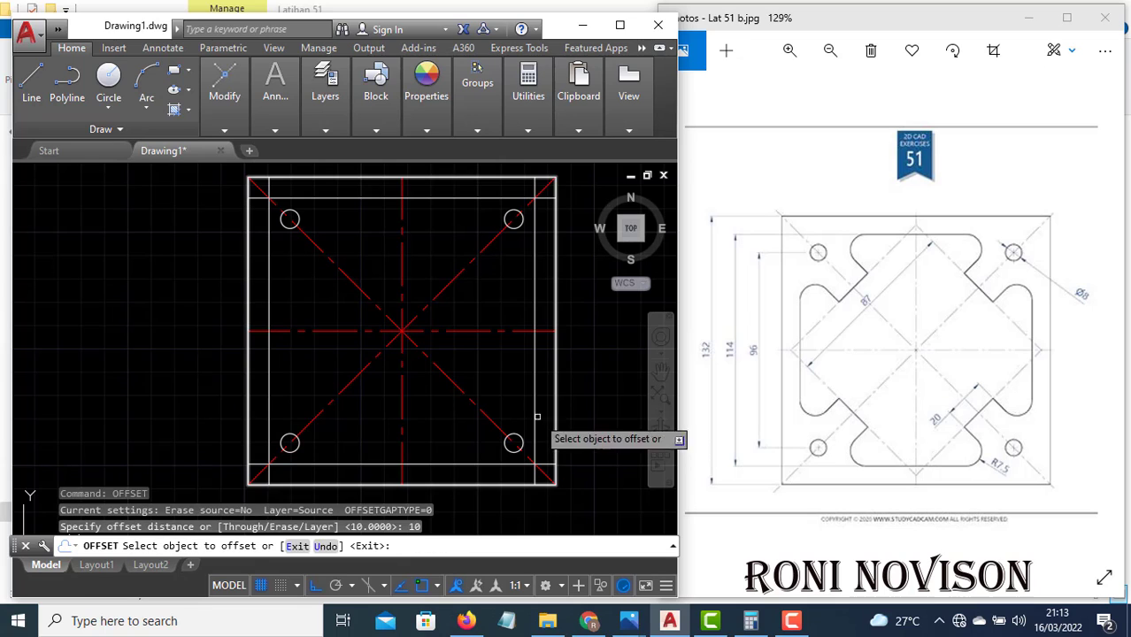
pyautogui.click(494, 423)
pyautogui.click(503, 403)
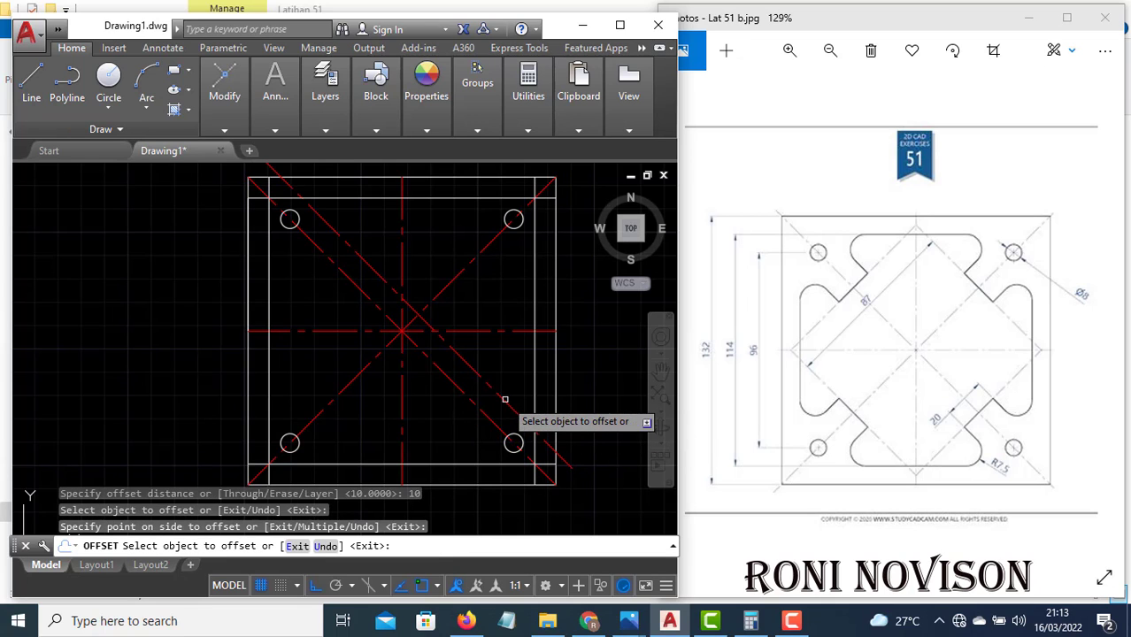
pyautogui.click(492, 422)
pyautogui.click(459, 439)
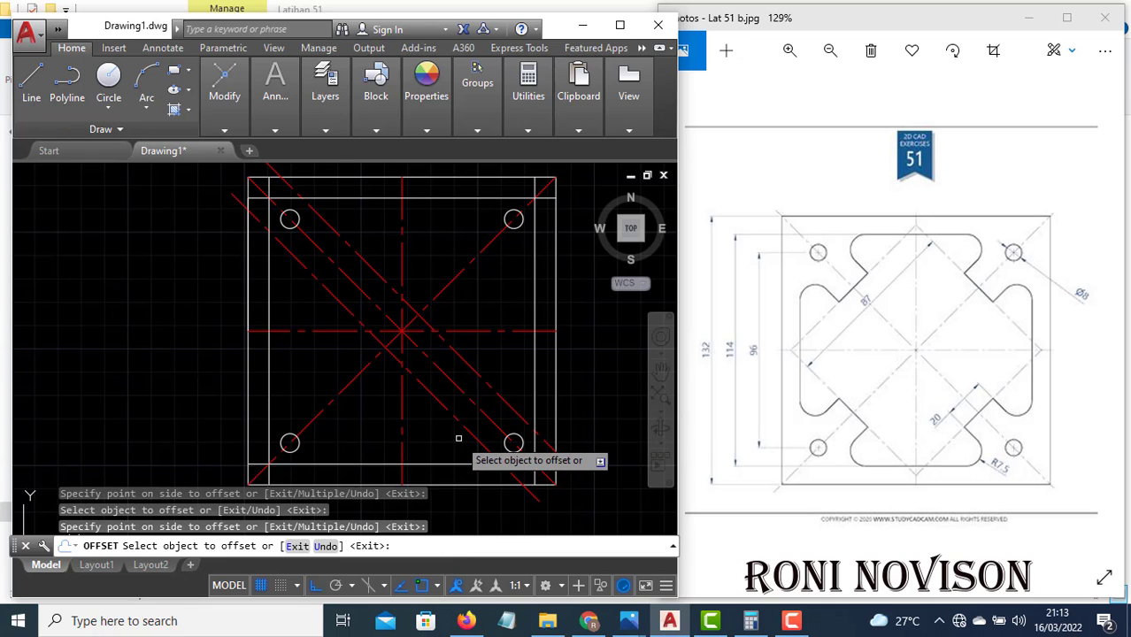
pyautogui.press('Escape')
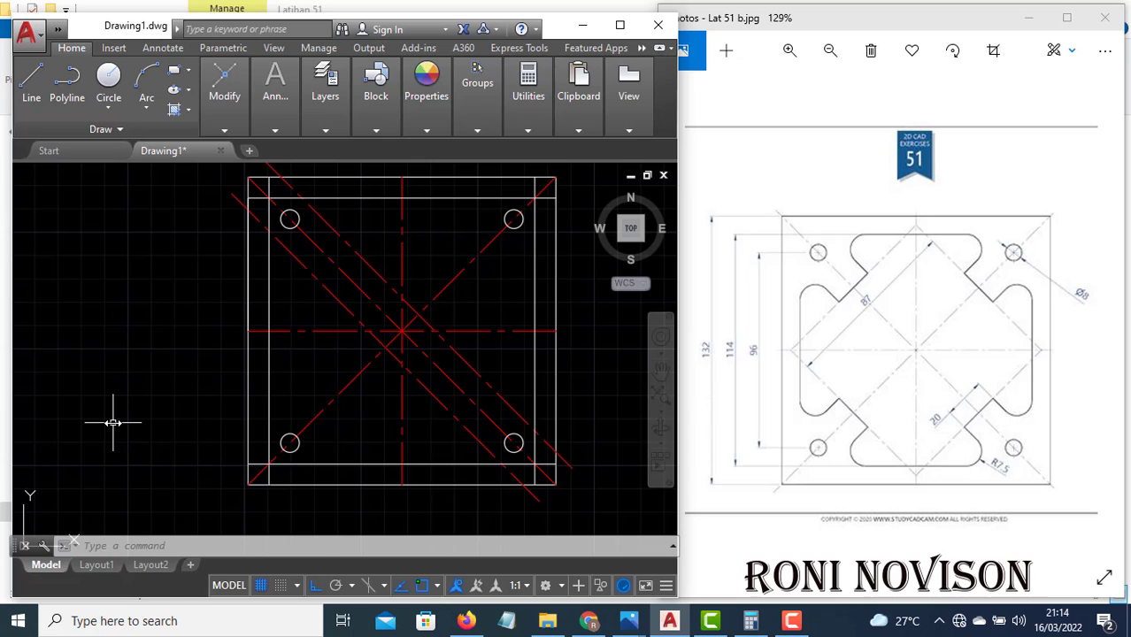
pyautogui.press('Escape')
pyautogui.press('Escape')
pyautogui.press('Escape')
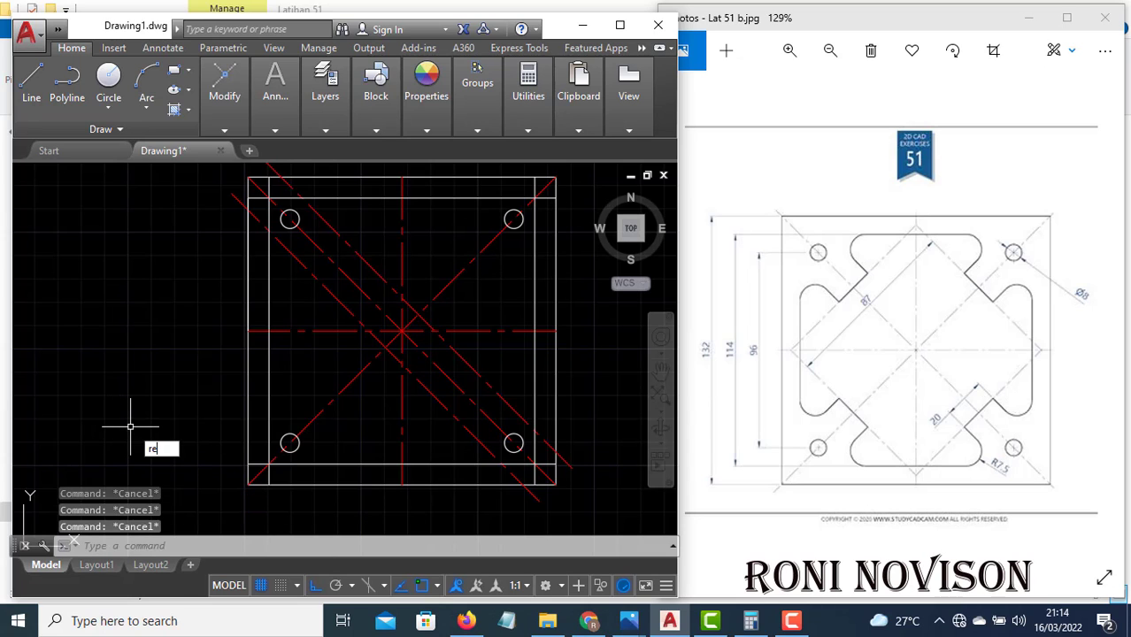
# Draw an 87 by 87 rectangle starting from a corner outside the plate on its left, with ortho mode turned off.
pyautogui.write('rec')
pyautogui.press('Return')
pyautogui.click(95, 436)
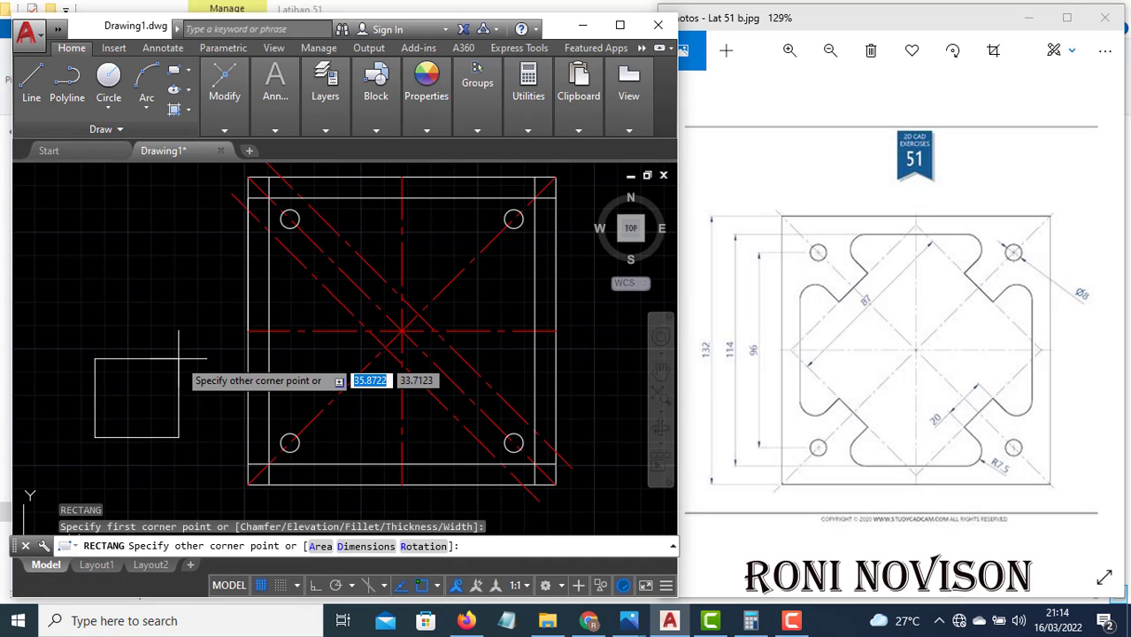
pyautogui.press('F8')
pyautogui.write('@87')
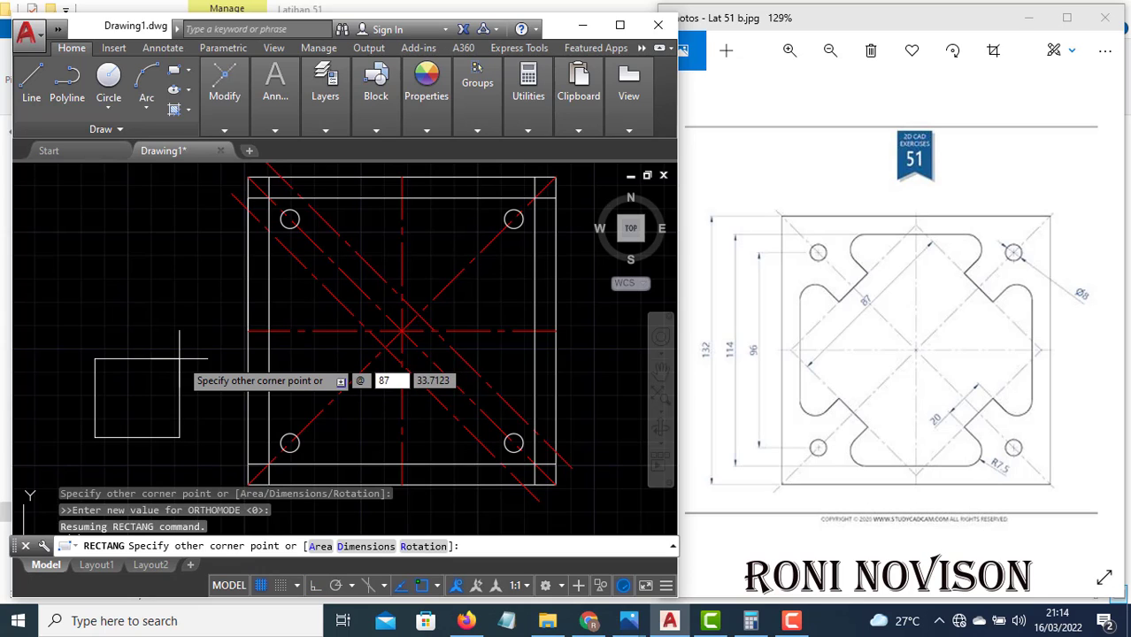
pyautogui.press('Tab')
pyautogui.write('87')
pyautogui.press('Return')
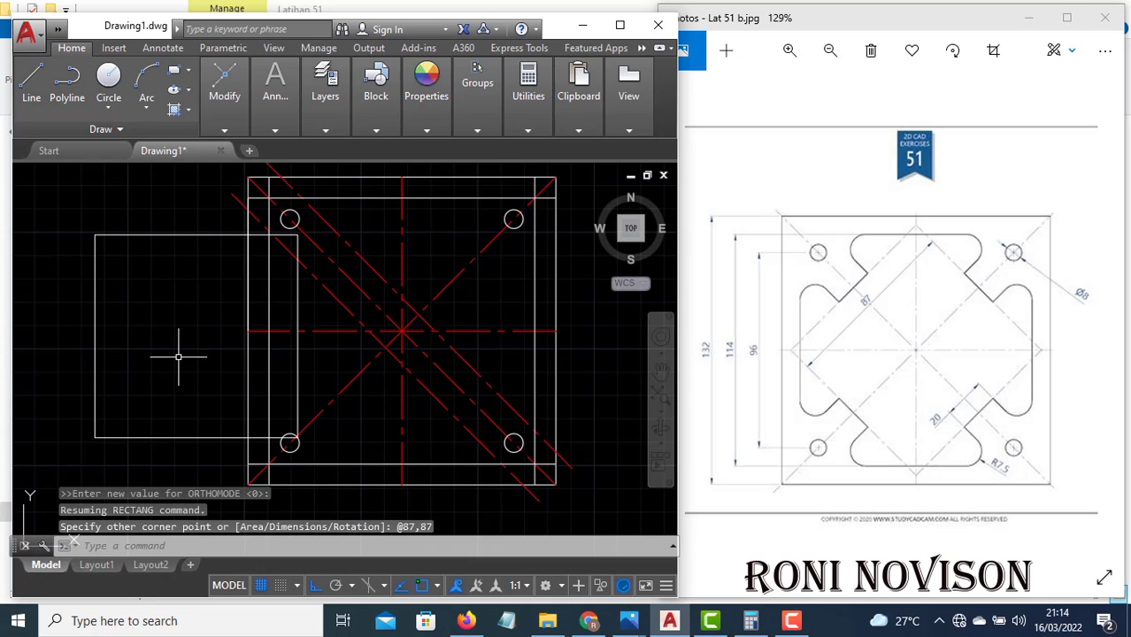
# Rotate the 87 by 87 square by 45 degrees about its centre.
pyautogui.click(162, 477)
pyautogui.click(115, 400)
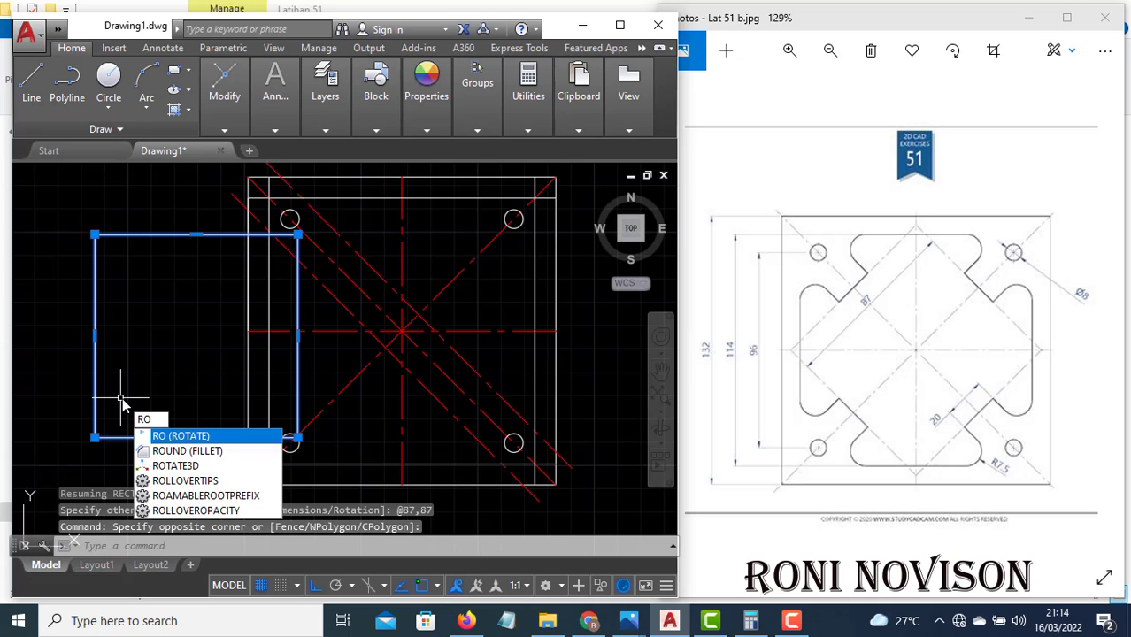
pyautogui.press('Return')
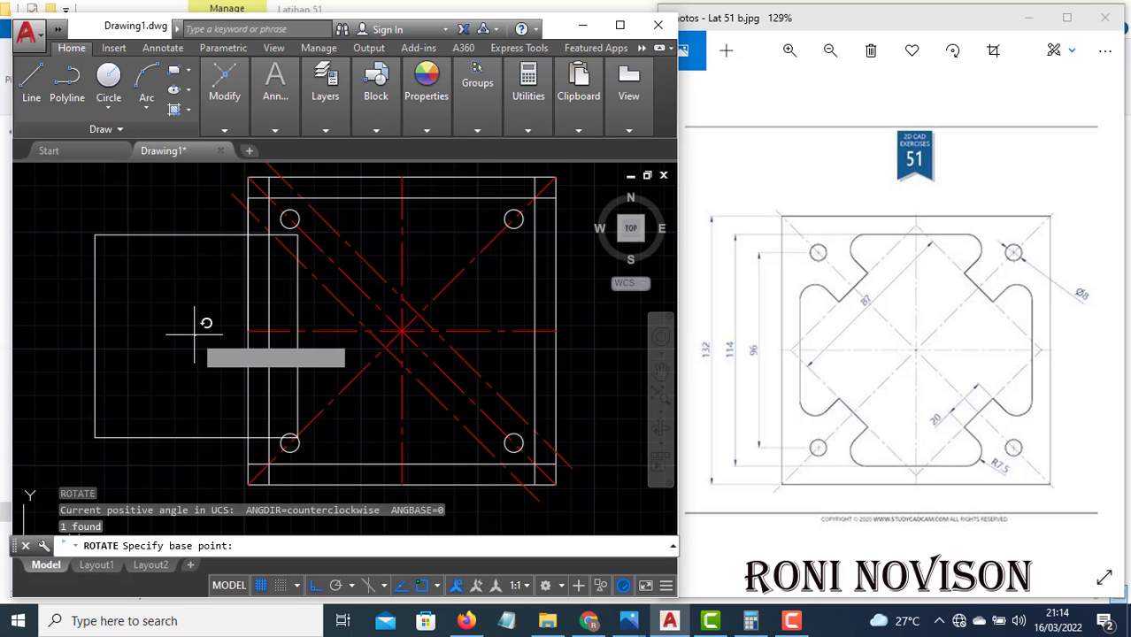
pyautogui.click(194, 334)
pyautogui.write('45')
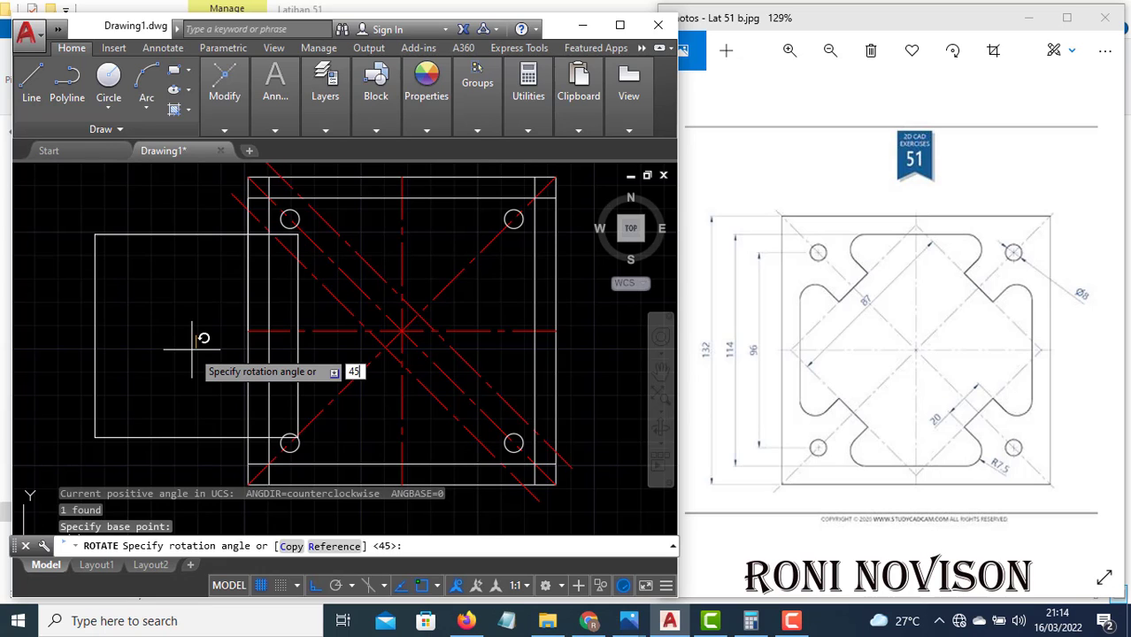
pyautogui.press('Return')
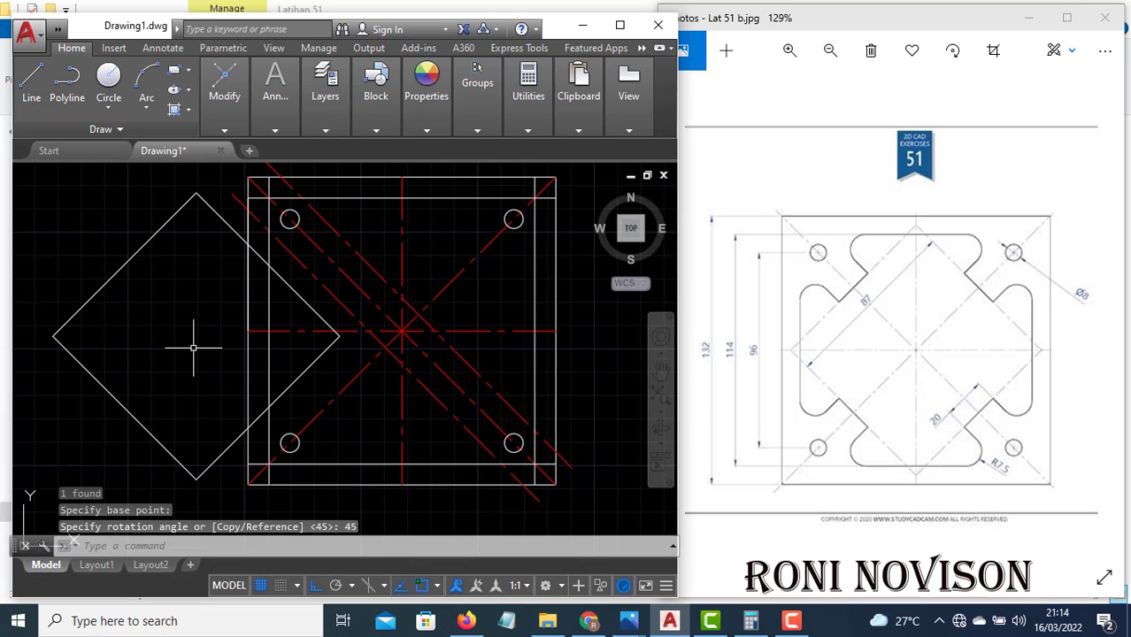
# Move the rotated square by its centre onto the intersection of the plate's centre lines.
pyautogui.click(164, 288)
pyautogui.click(107, 235)
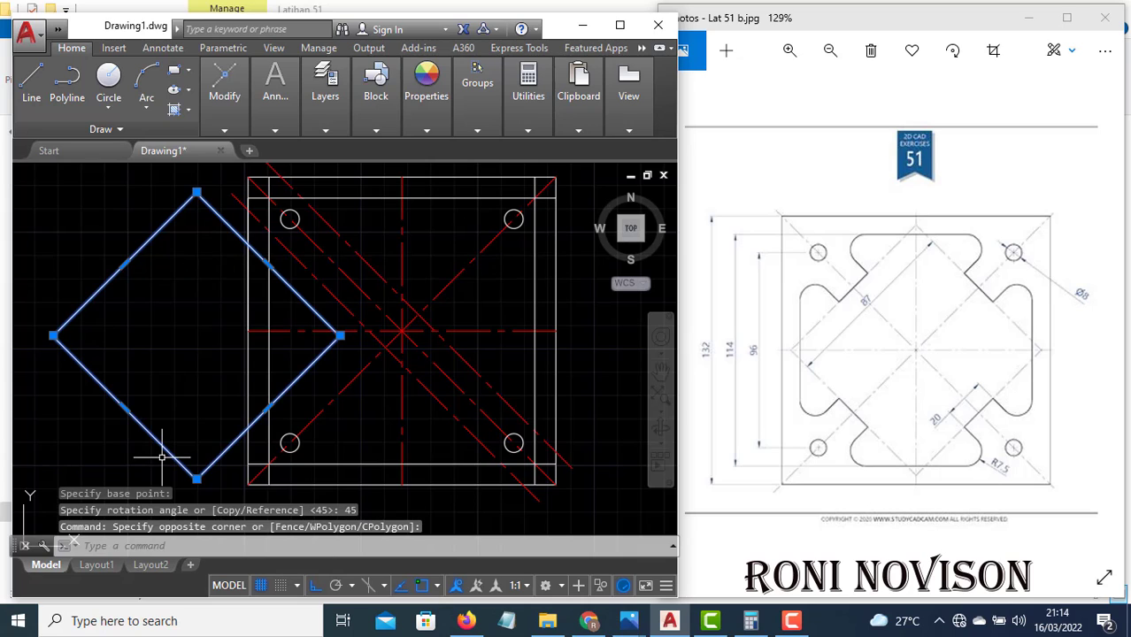
pyautogui.write('m')
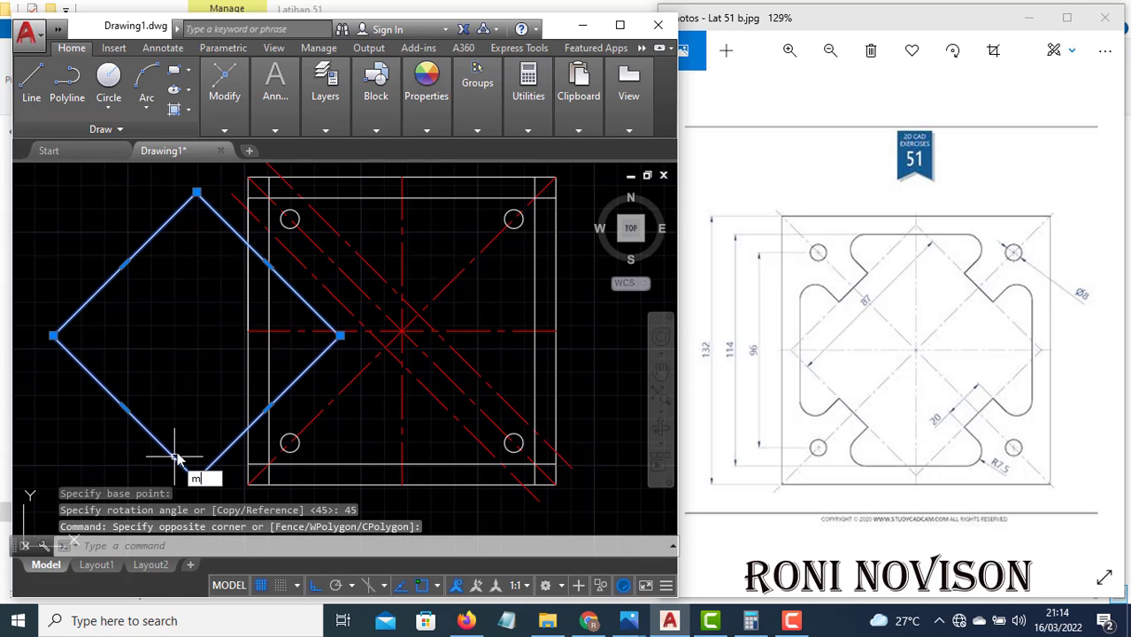
pyautogui.press('Return')
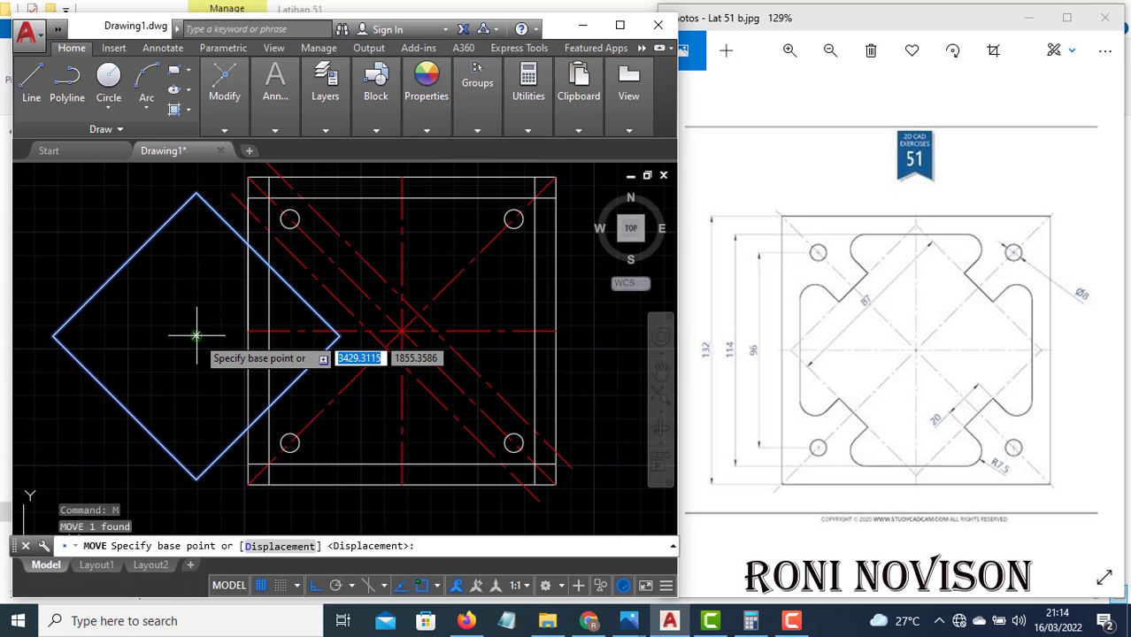
pyautogui.click(197, 335)
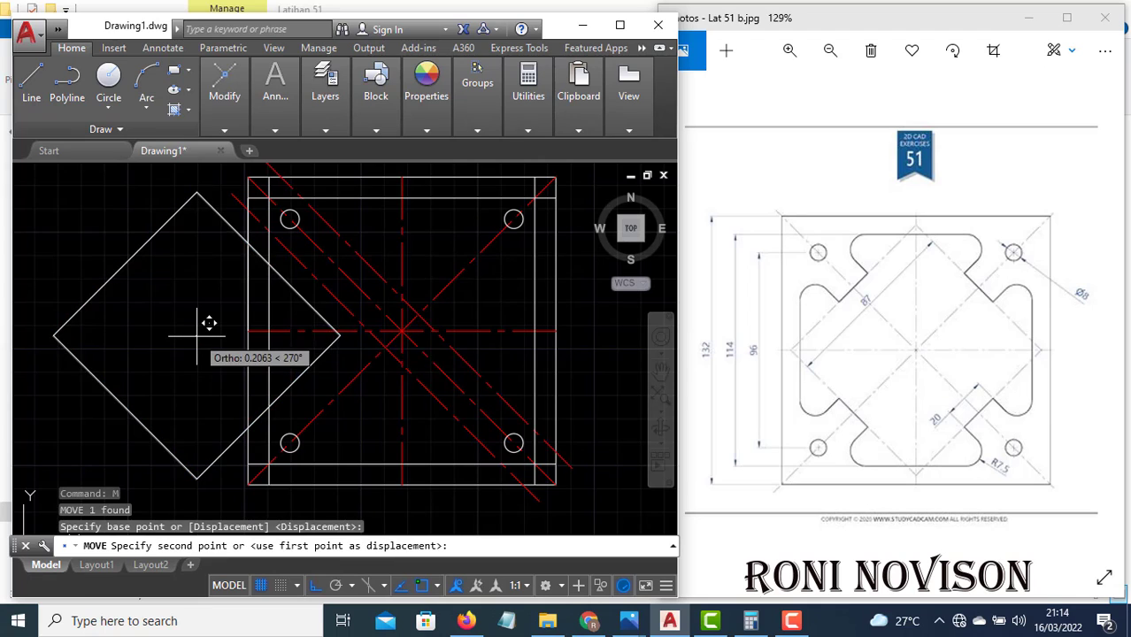
pyautogui.click(402, 332)
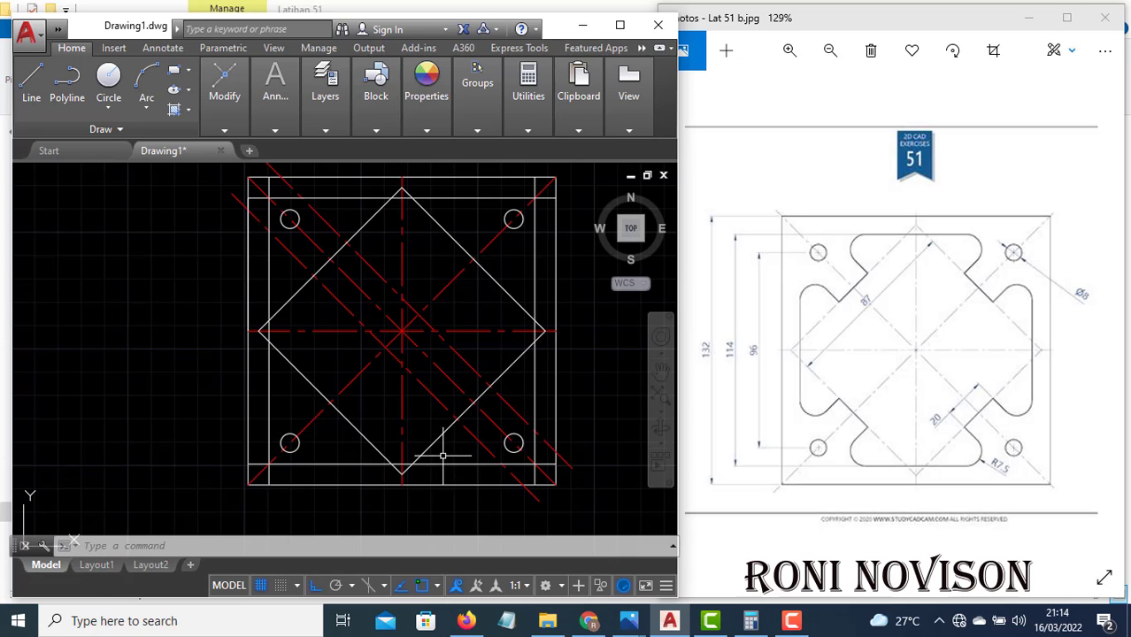
pyautogui.press('Escape')
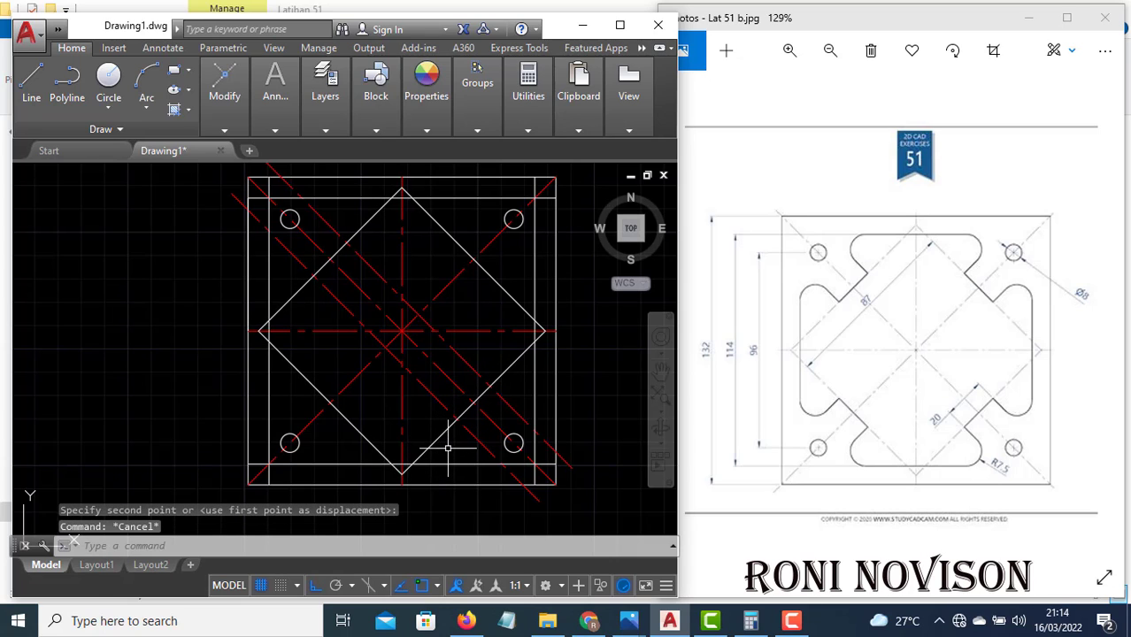
# Match the rotated square's properties to the red dash-dot diagonal centre line.
pyautogui.write('ma')
pyautogui.press('Return')
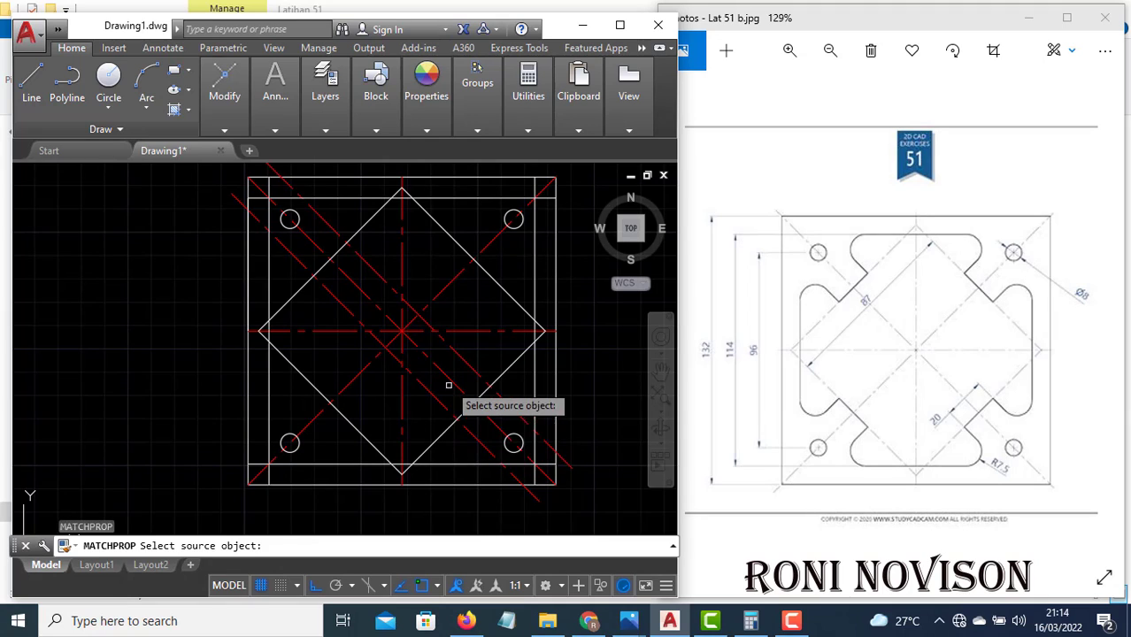
pyautogui.click(444, 375)
pyautogui.click(445, 428)
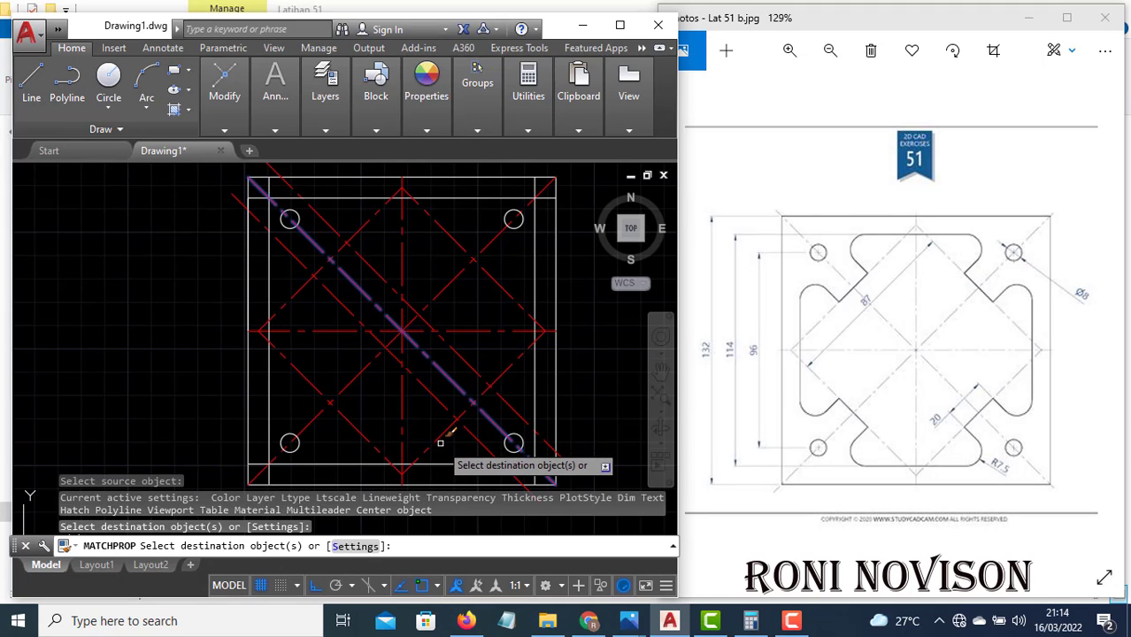
pyautogui.press('Escape')
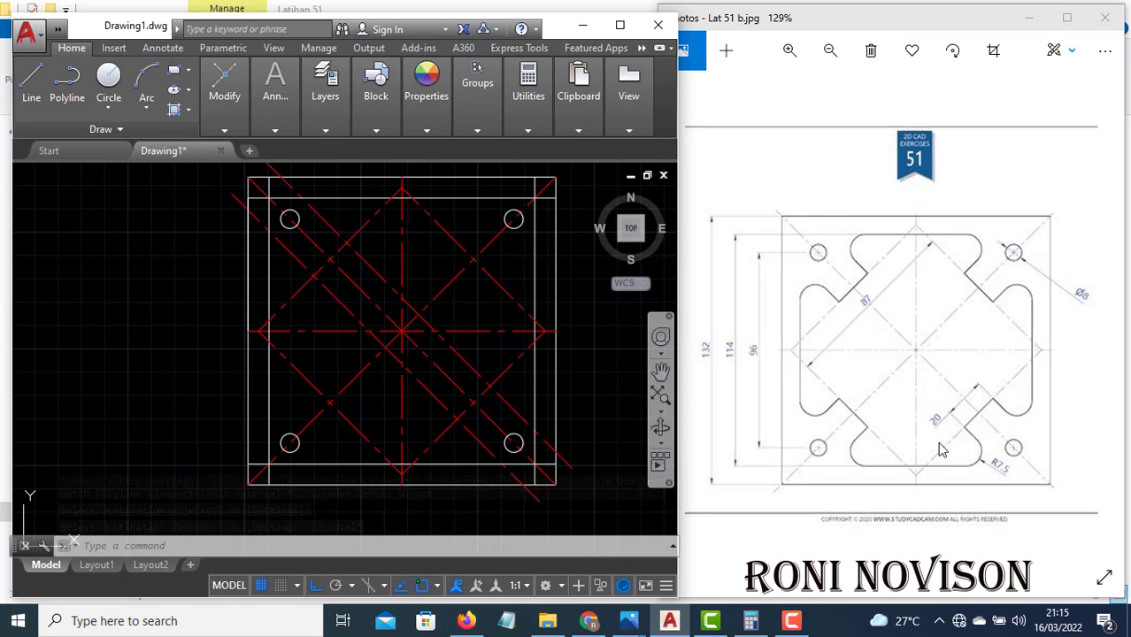
# Draw a line along the rotated square's lower-right side between its intersections with the two offset diagonals.
pyautogui.press('l')
pyautogui.press('Return')
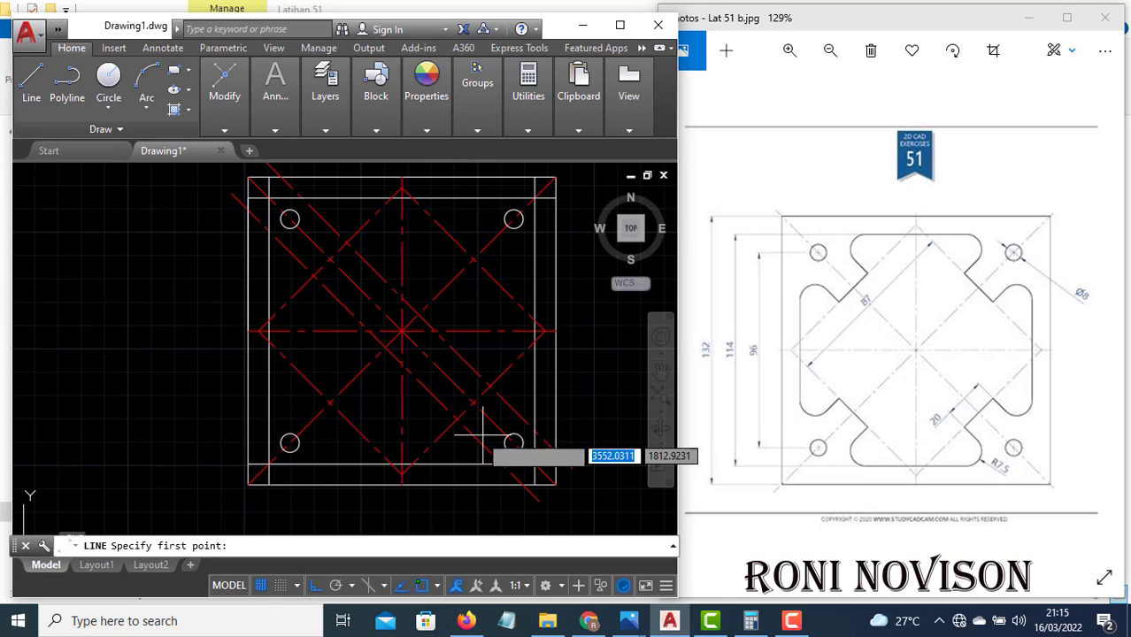
pyautogui.click(487, 416)
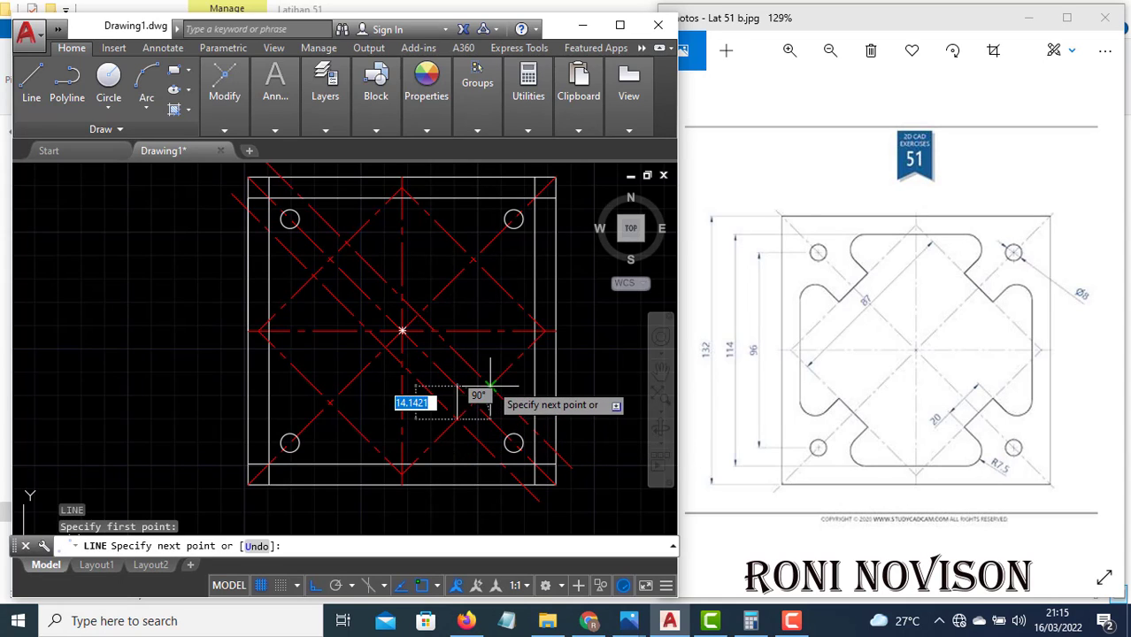
pyautogui.click(489, 387)
pyautogui.press('Return')
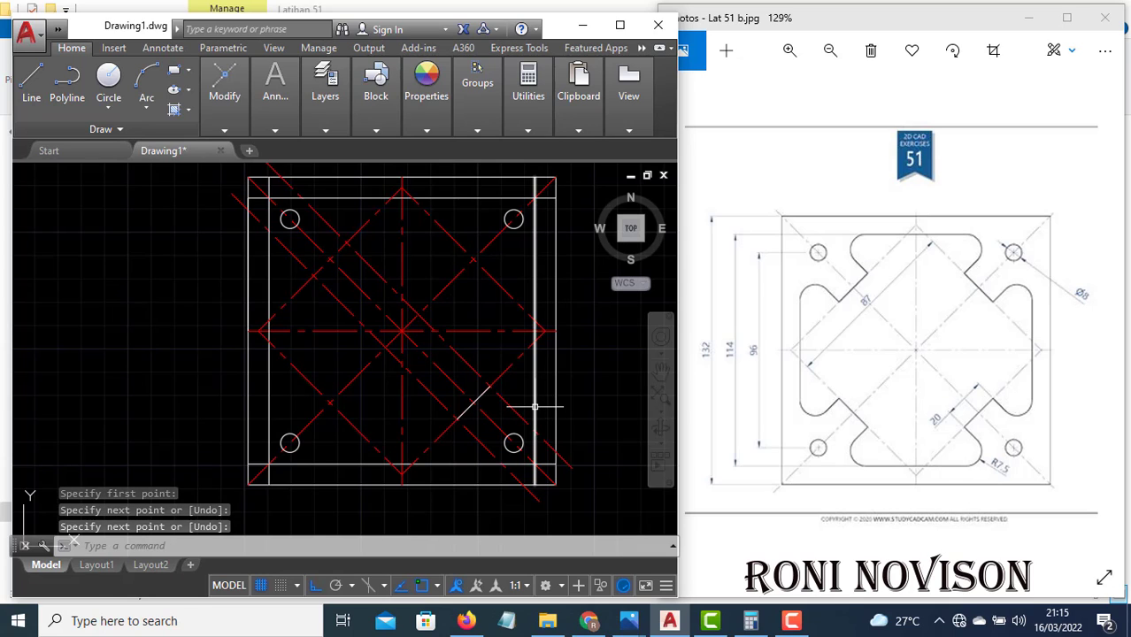
# Draw a tangent-tangent-radius circle of radius 7.5 touching the upper offset diagonal and the right inner vertical line.
pyautogui.write('c')
pyautogui.press('Return')
pyautogui.write('ttr')
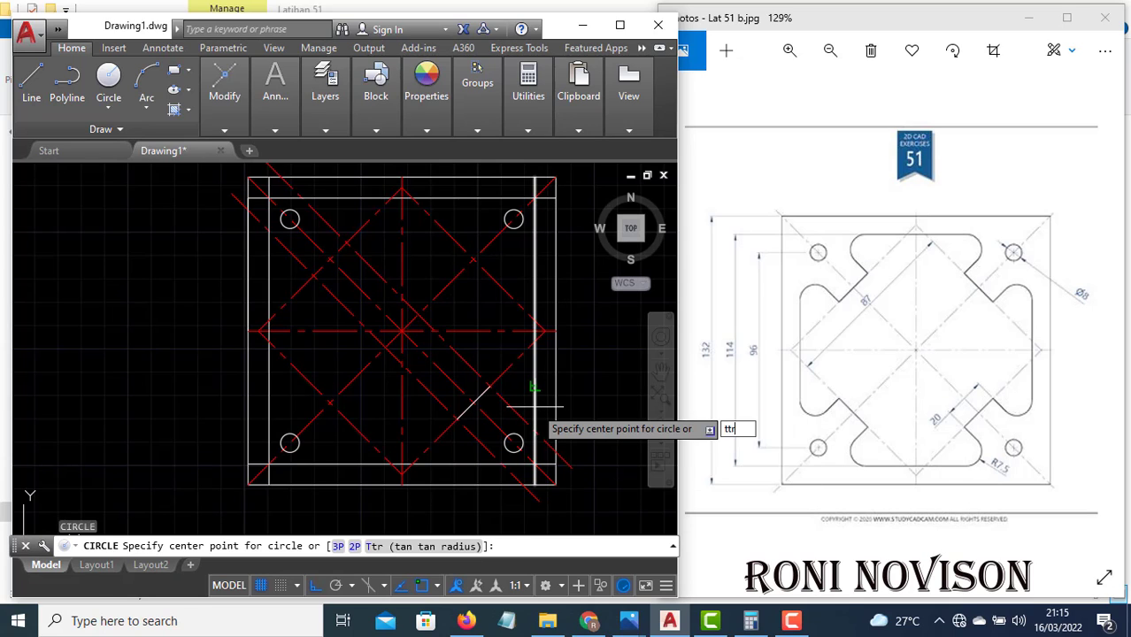
pyautogui.press('Return')
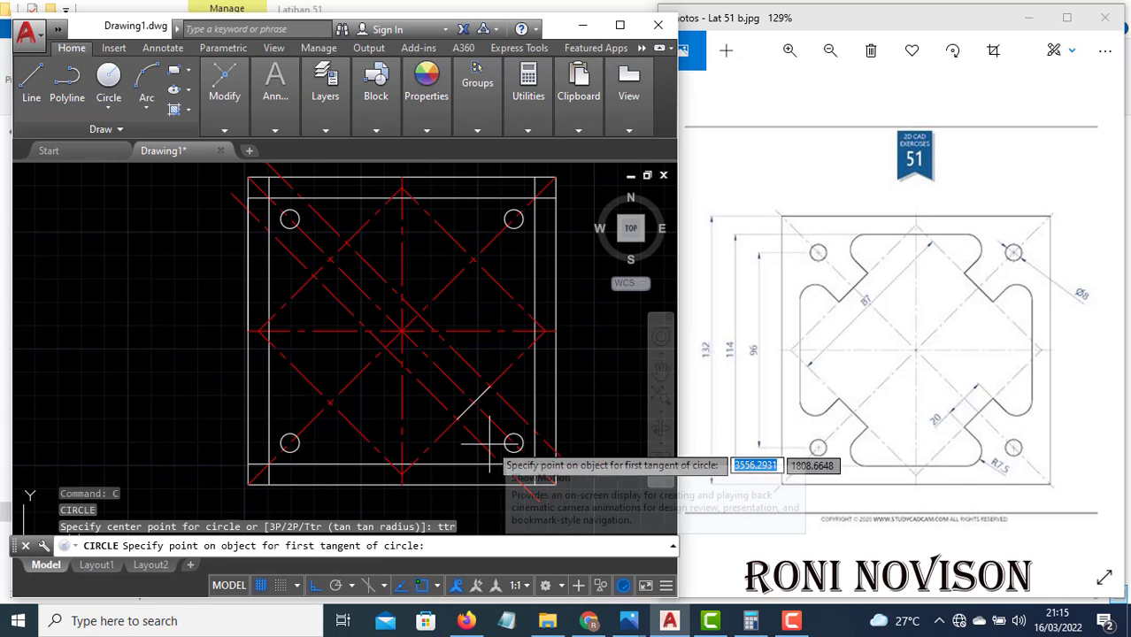
pyautogui.click(516, 412)
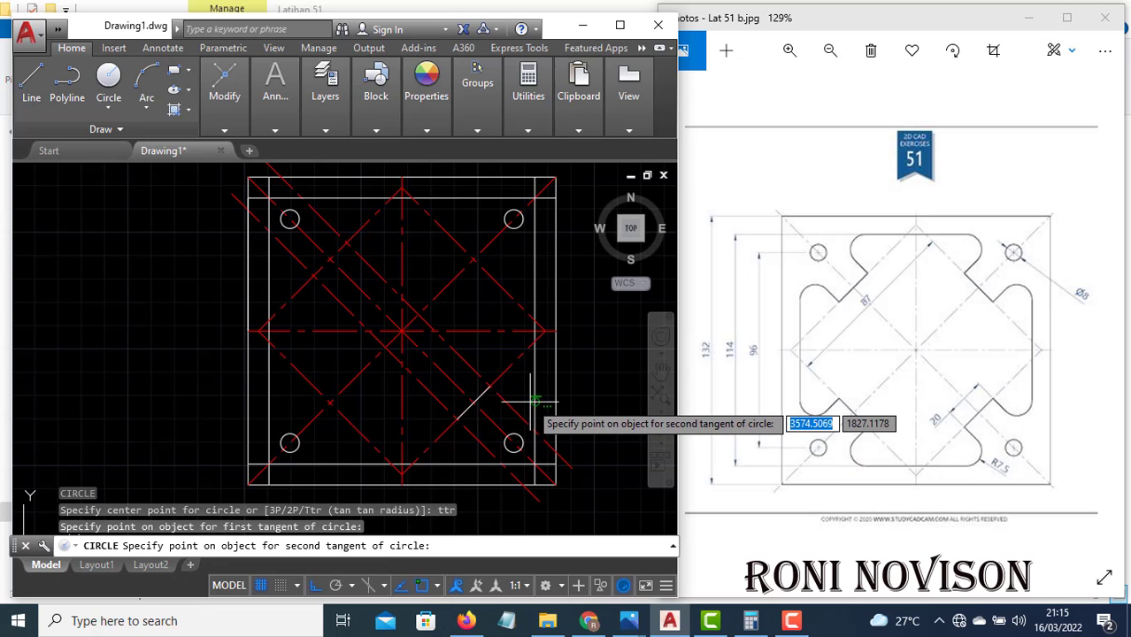
pyautogui.click(532, 401)
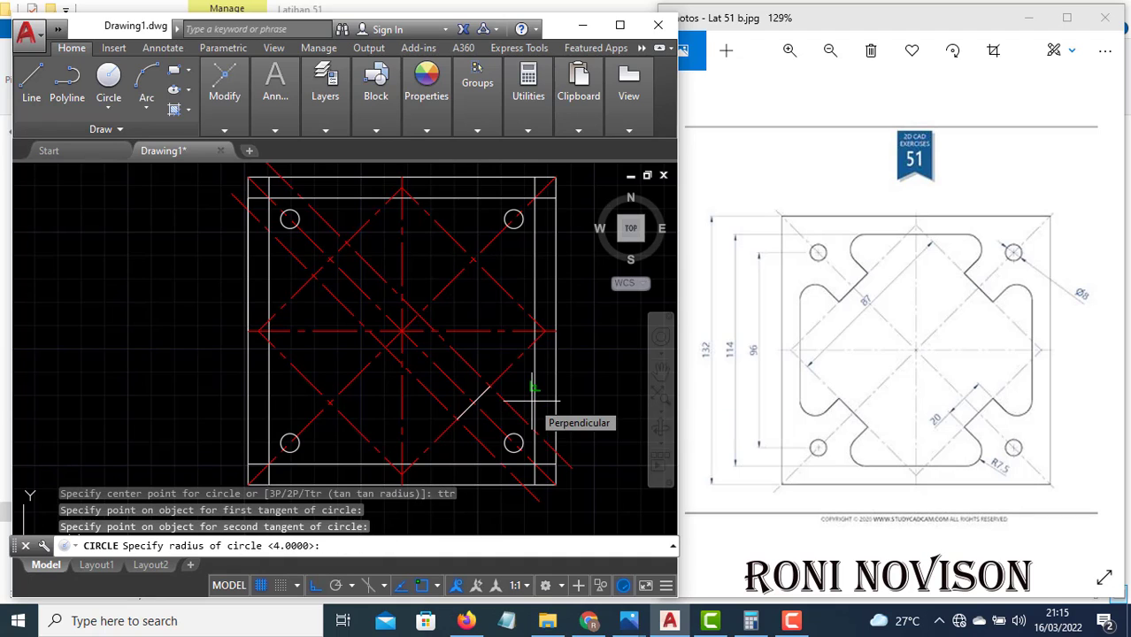
pyautogui.write('7.5')
pyautogui.press('Return')
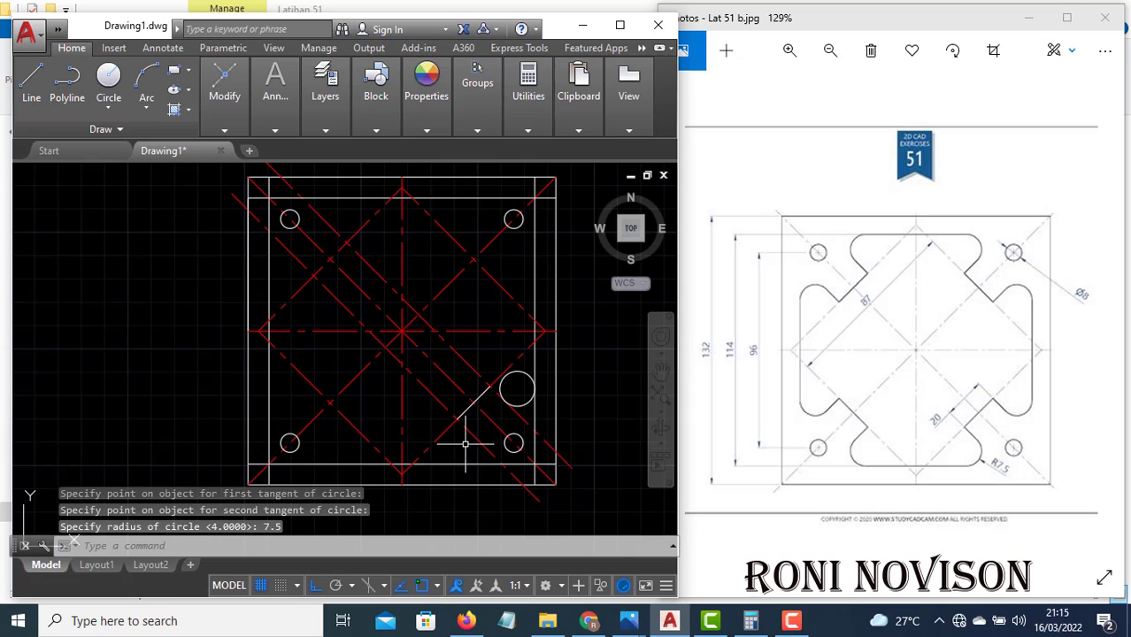
# Draw a tangent-tangent-radius circle of radius 7.5 touching the lower offset diagonal and the lower inner horizontal line.
pyautogui.press('Return')
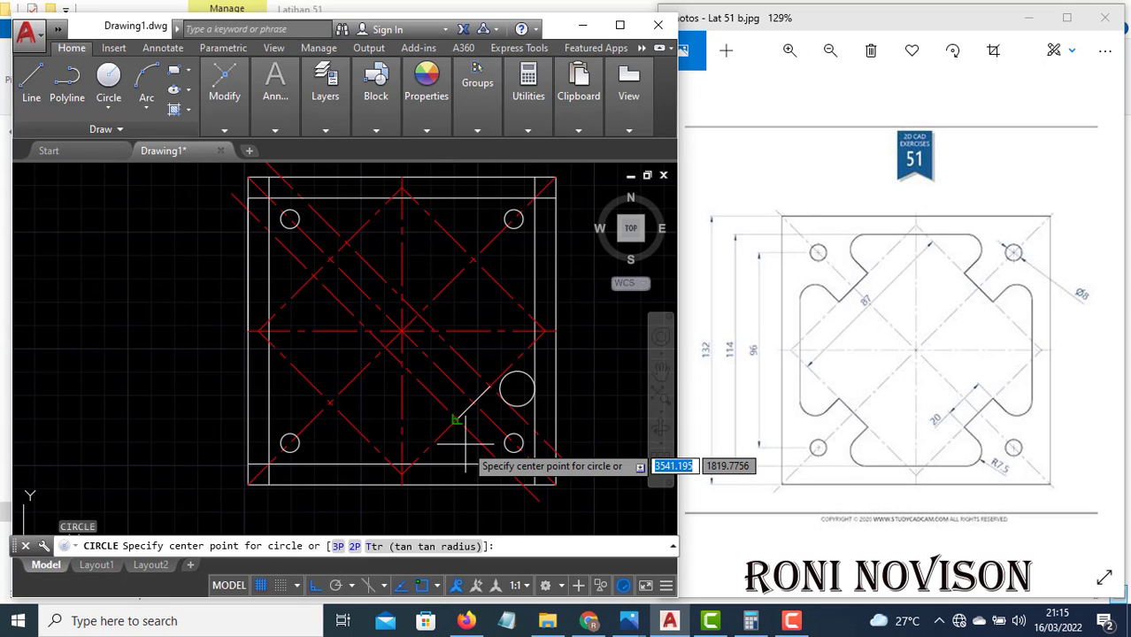
pyautogui.write('tt')
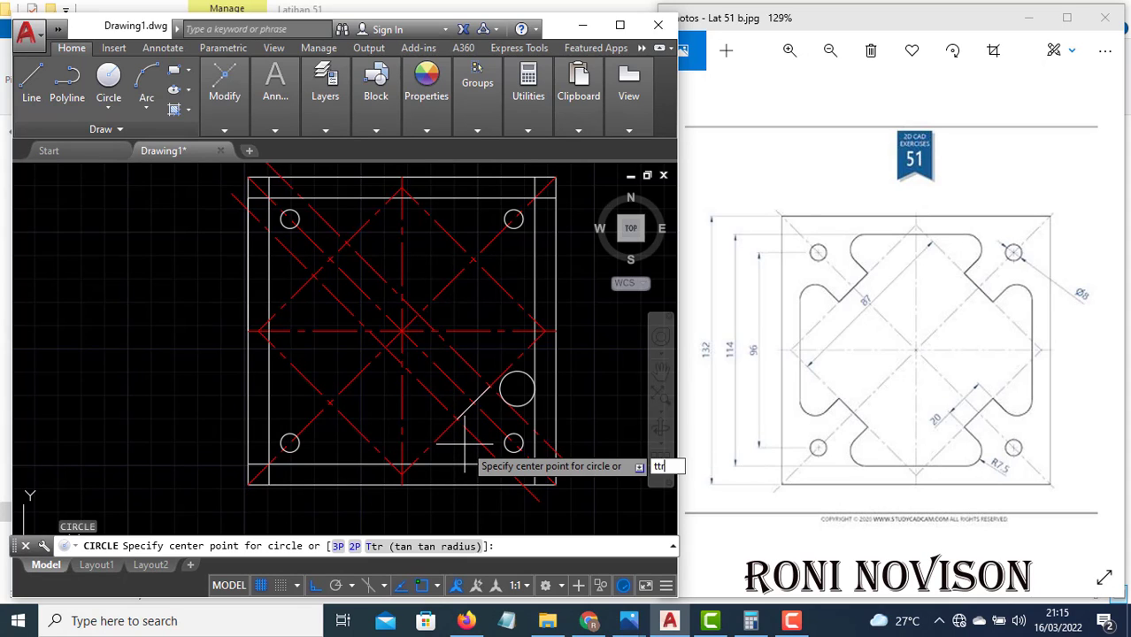
pyautogui.write('r')
pyautogui.press('Return')
pyautogui.click(482, 445)
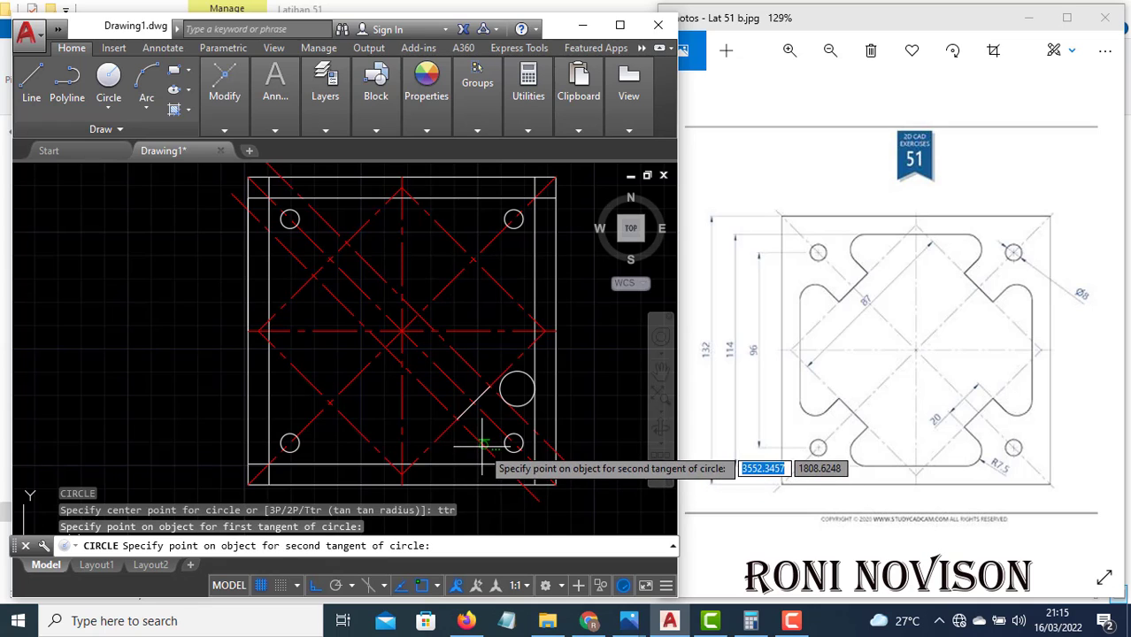
pyautogui.click(447, 450)
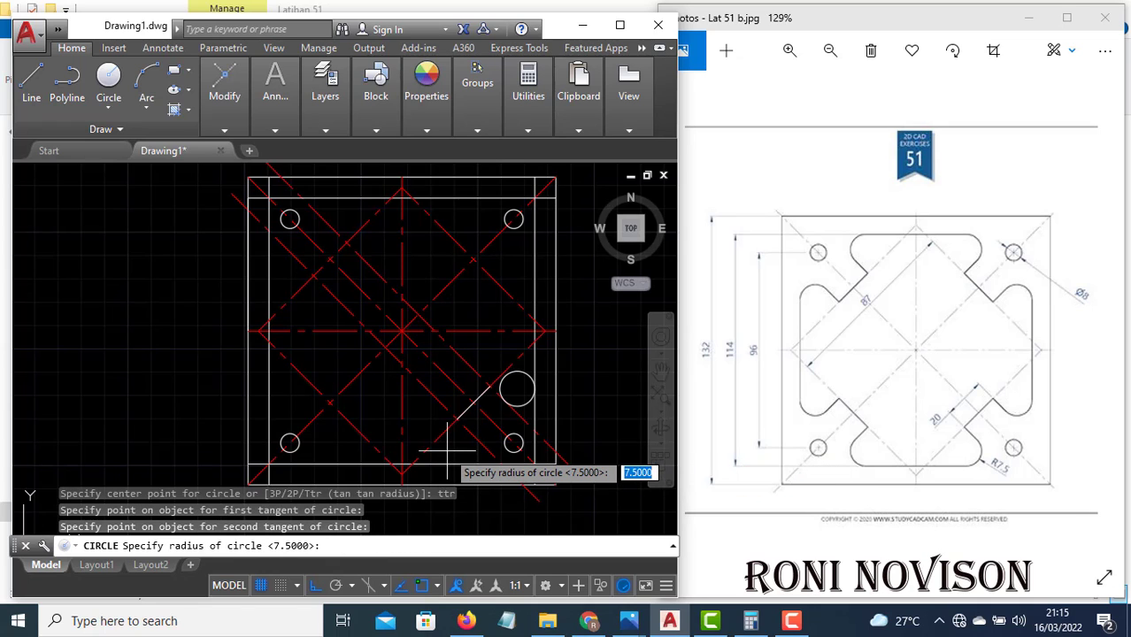
pyautogui.write('7.5')
pyautogui.press('Return')
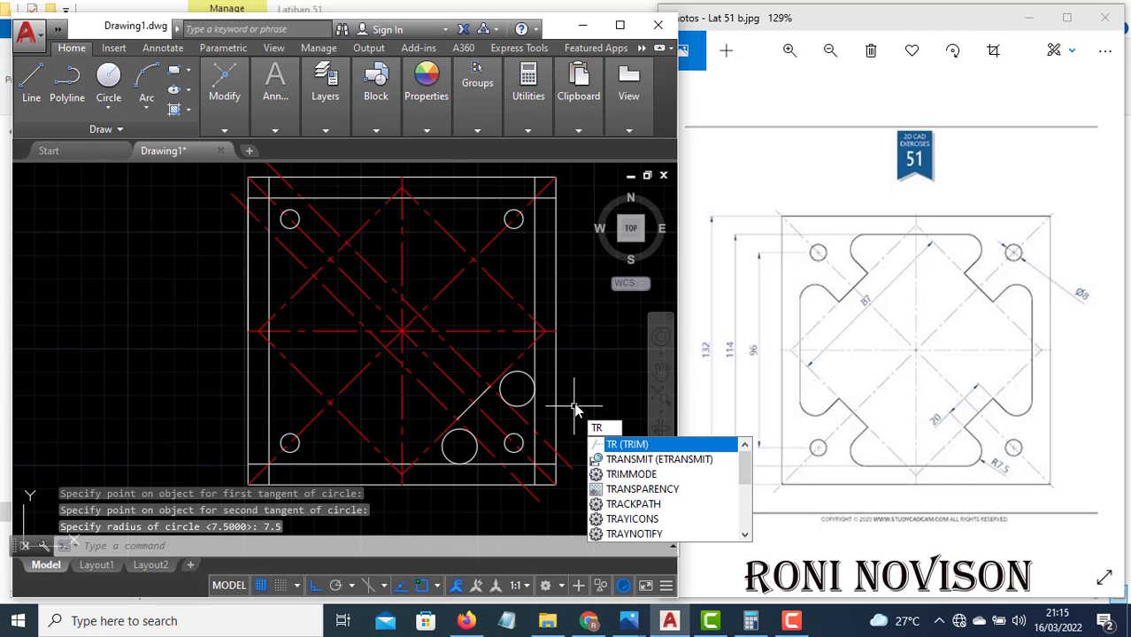
# Trim both radius 7.5 circles and the adjoining inner lines to leave rounded corners beside the lower-right notch.
pyautogui.press('Return')
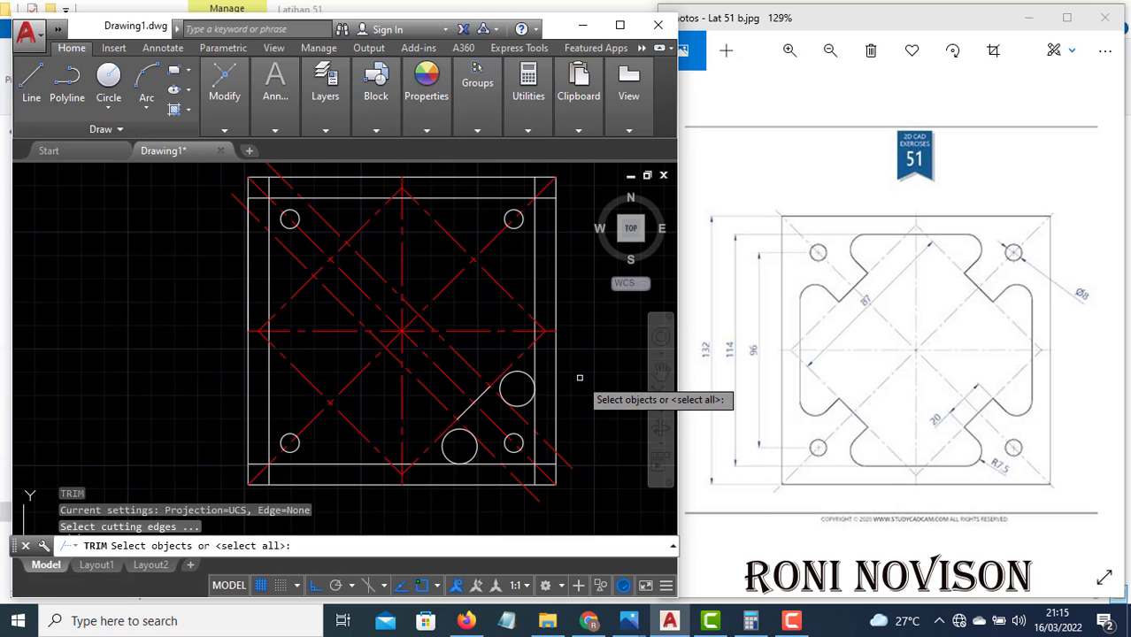
pyautogui.press('Return')
pyautogui.click(531, 376)
pyautogui.click(445, 439)
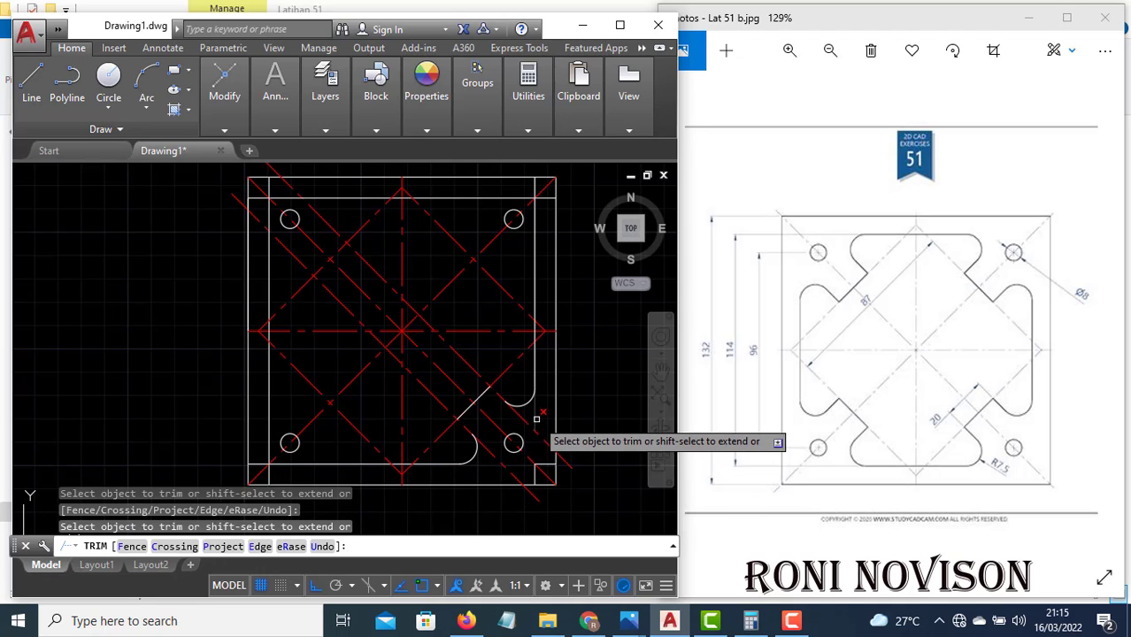
pyautogui.press('Escape')
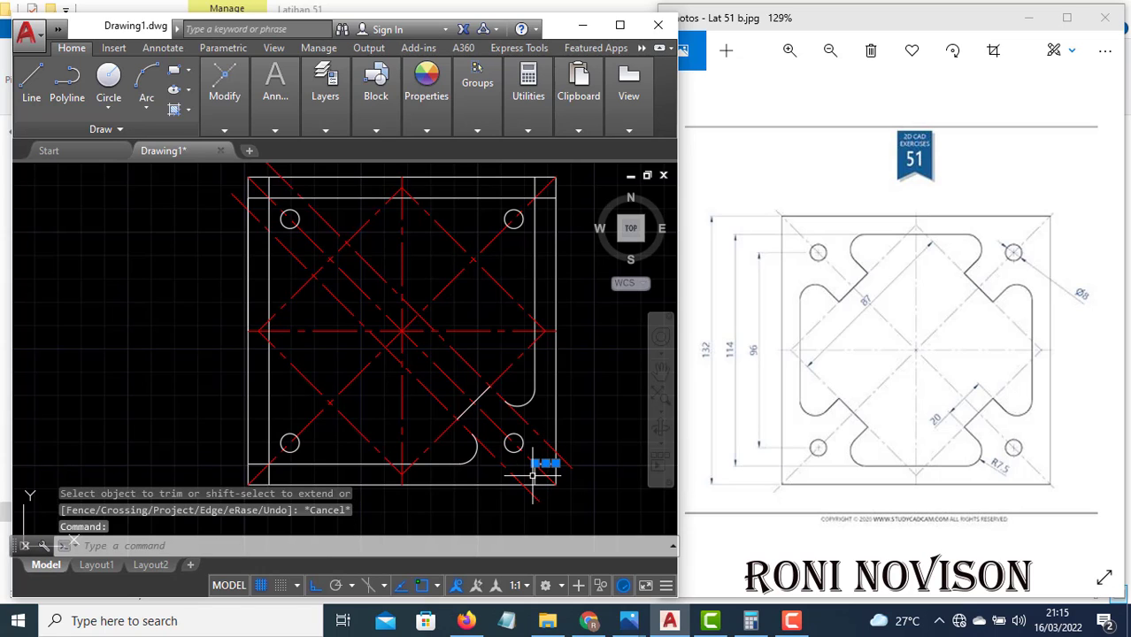
# Erase the two leftover inner line pieces at the plate's lower-right corner.
pyautogui.click(534, 476)
pyautogui.write('E')
pyautogui.press('Return')
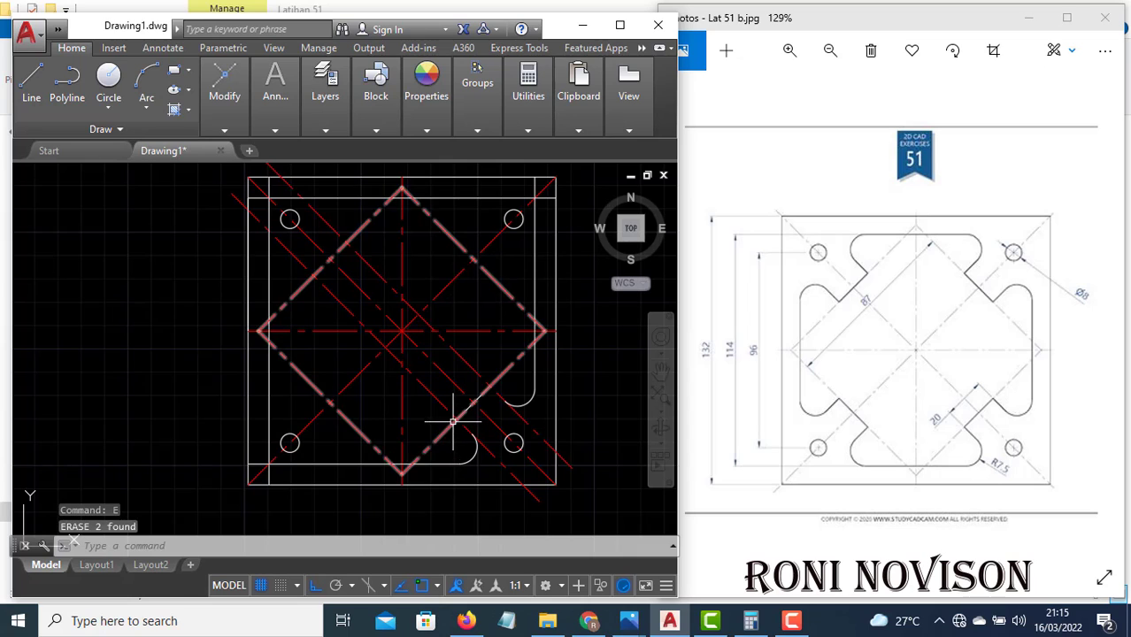
# Draw two short lines joining the ends of the notch's diagonal line to the ends of the two rounded corner arcs.
pyautogui.write('L')
pyautogui.press('Return')
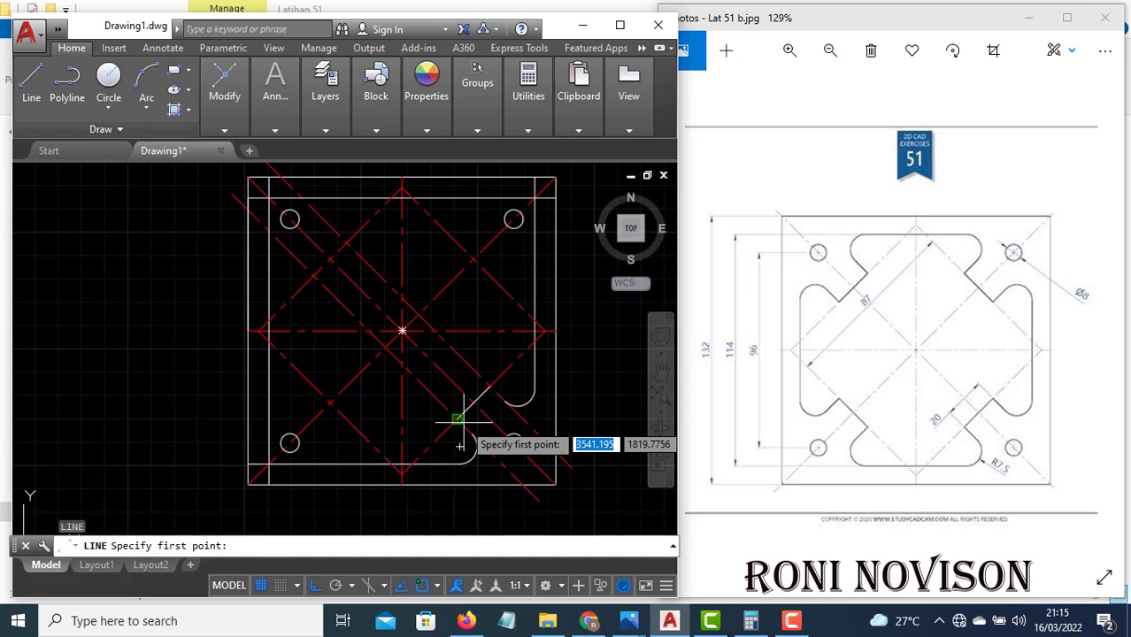
pyautogui.click(470, 434)
pyautogui.press('Return')
pyautogui.press('Return')
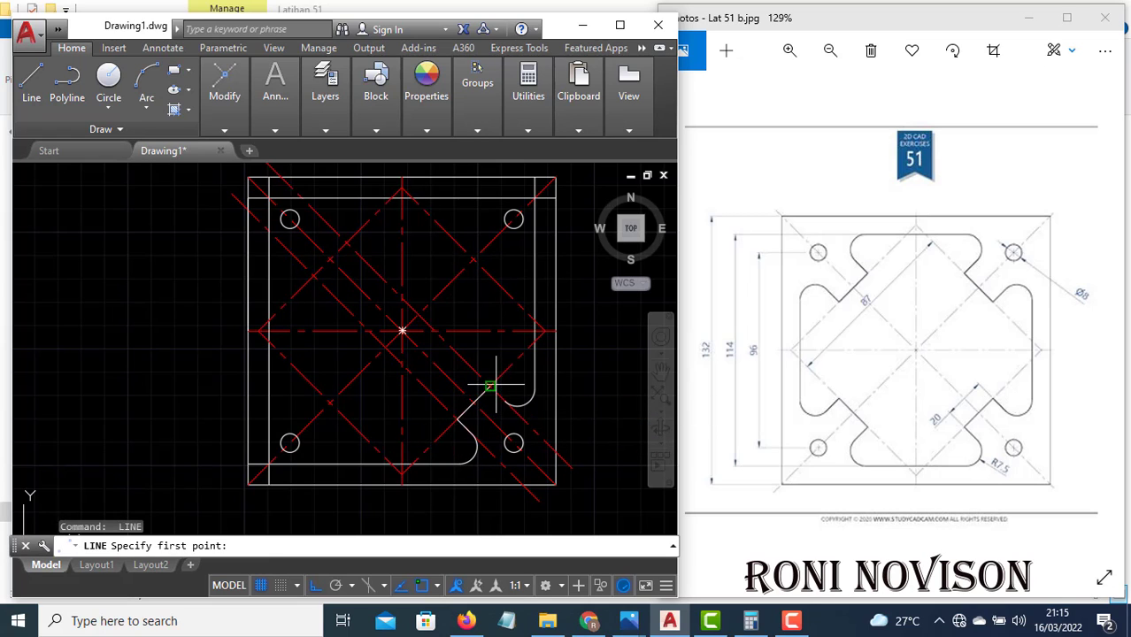
pyautogui.click(492, 385)
pyautogui.click(506, 401)
pyautogui.press('Return')
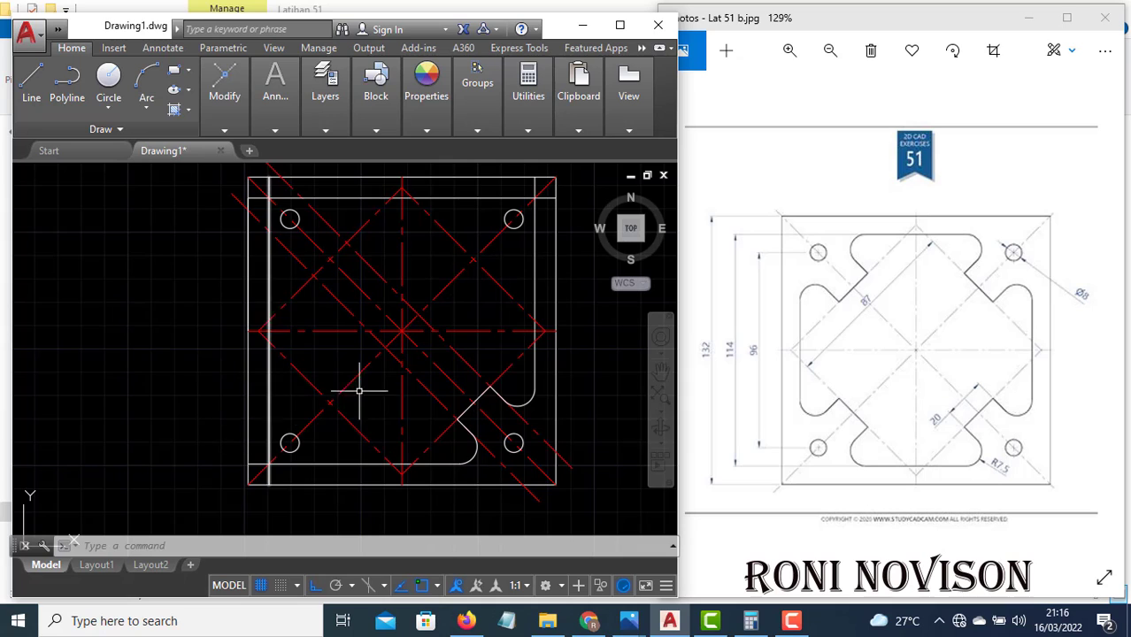
# Erase the two offset diagonal construction lines.
pyautogui.click(576, 469)
pyautogui.click(575, 462)
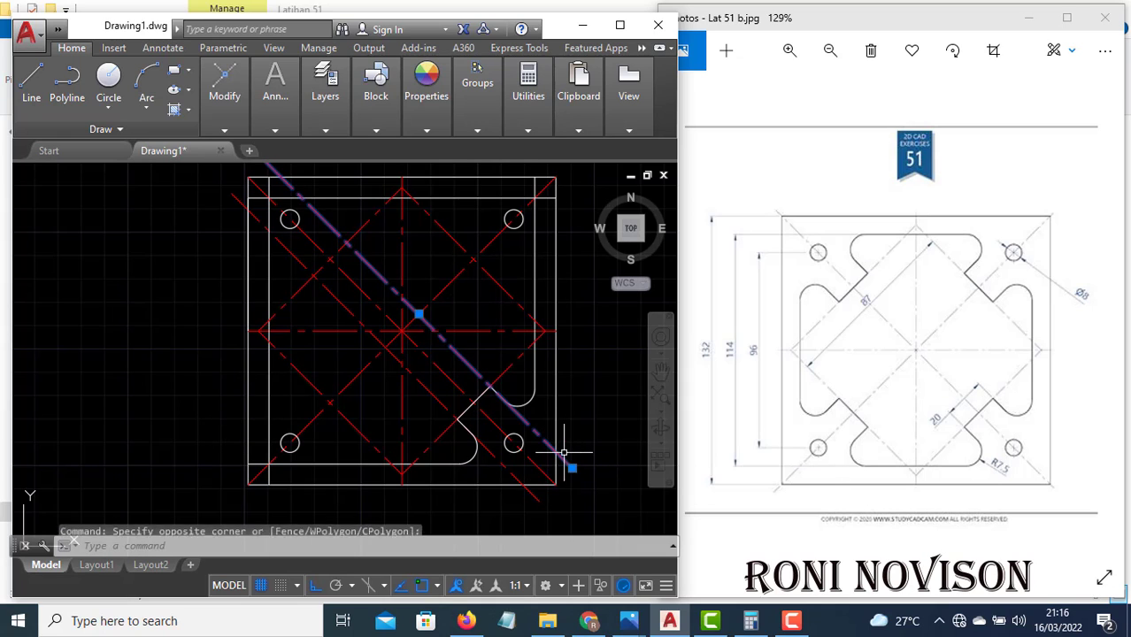
pyautogui.click(547, 495)
pyautogui.click(522, 494)
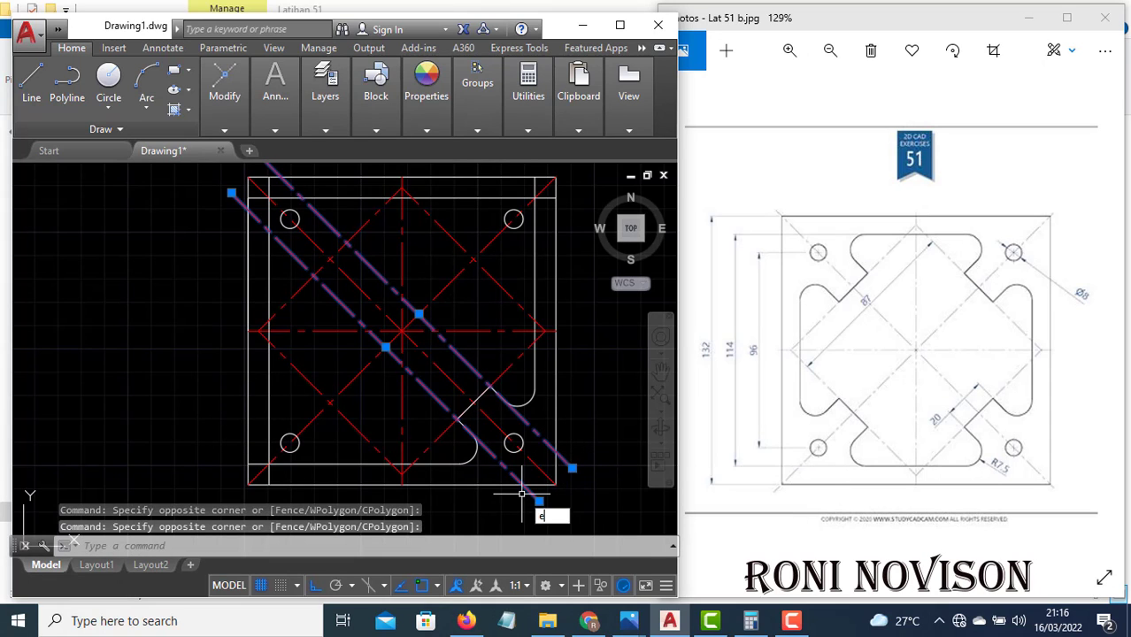
pyautogui.write('e')
pyautogui.press('Return')
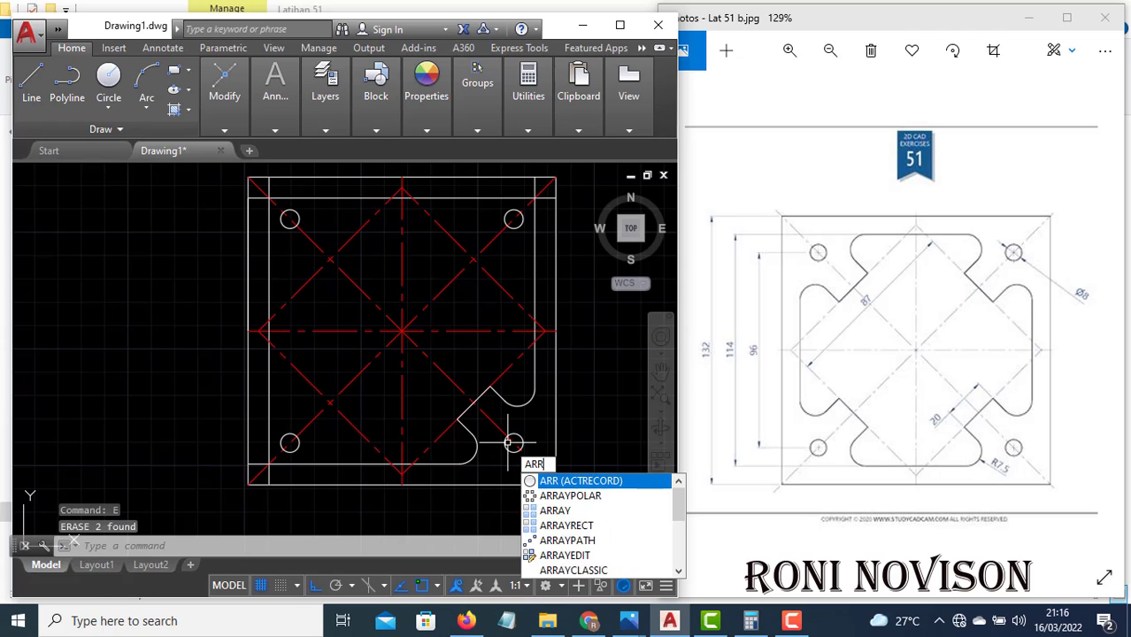
# Polar-array the lower-right notch outline with its rounded corners around the plate's centre, 4 items at 90 degrees over a 360-degree fill.
pyautogui.click(577, 497)
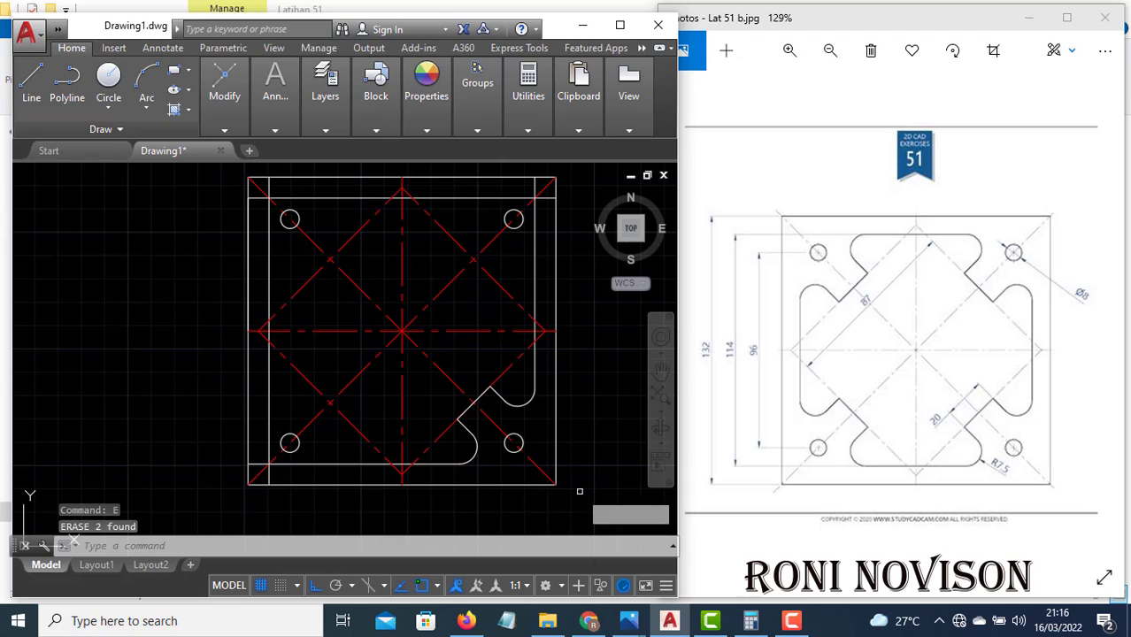
pyautogui.click(518, 405)
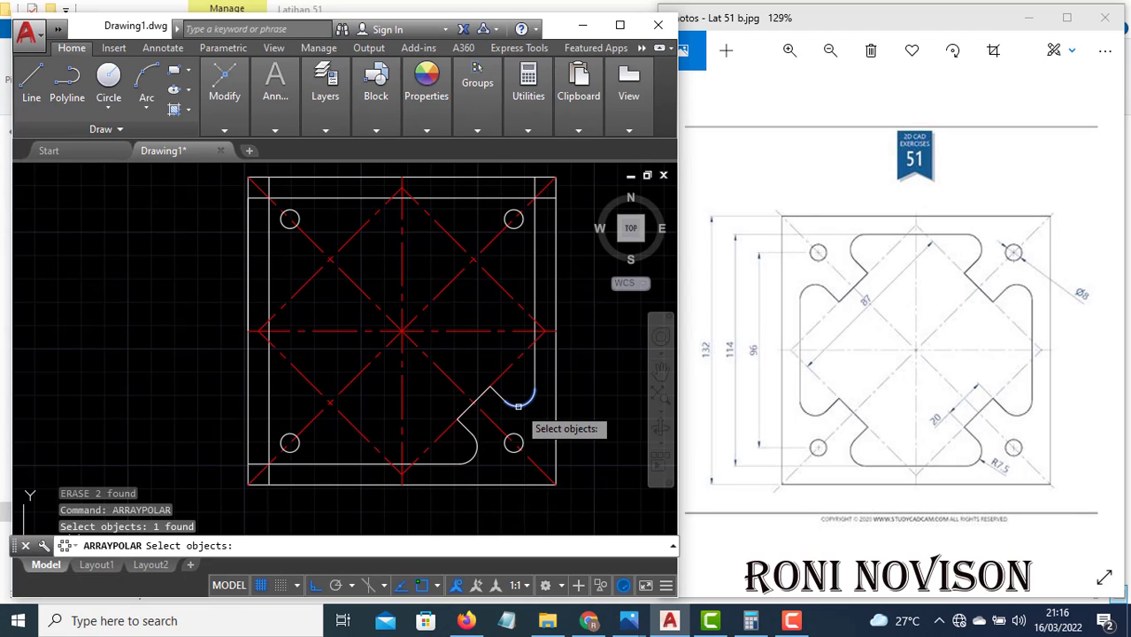
pyautogui.click(504, 396)
pyautogui.click(483, 394)
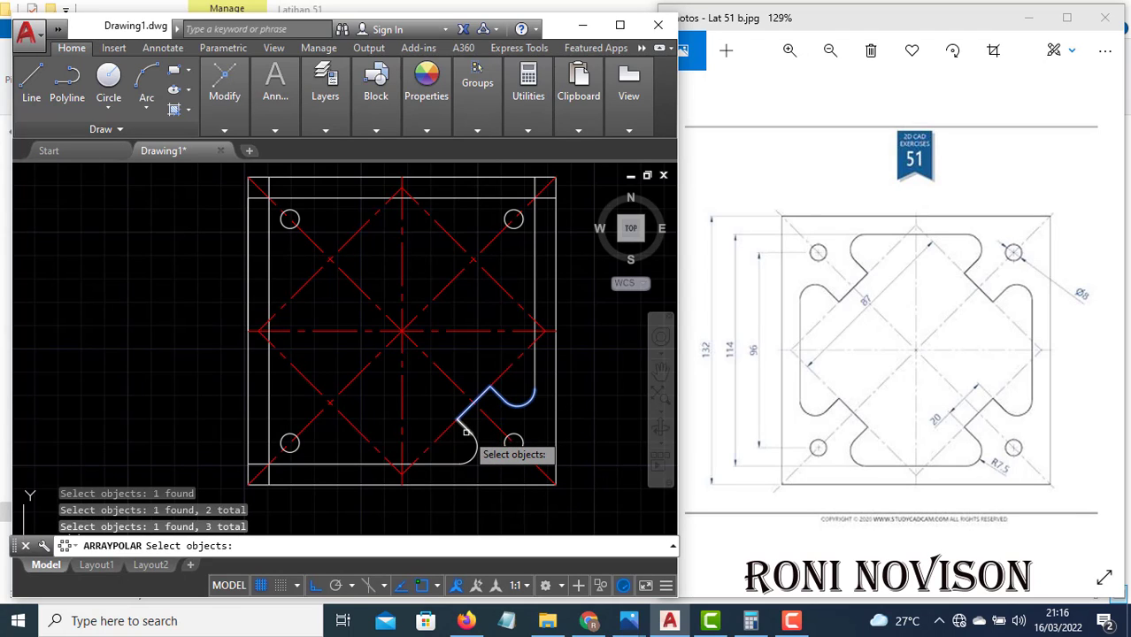
pyautogui.click(465, 430)
pyautogui.click(476, 454)
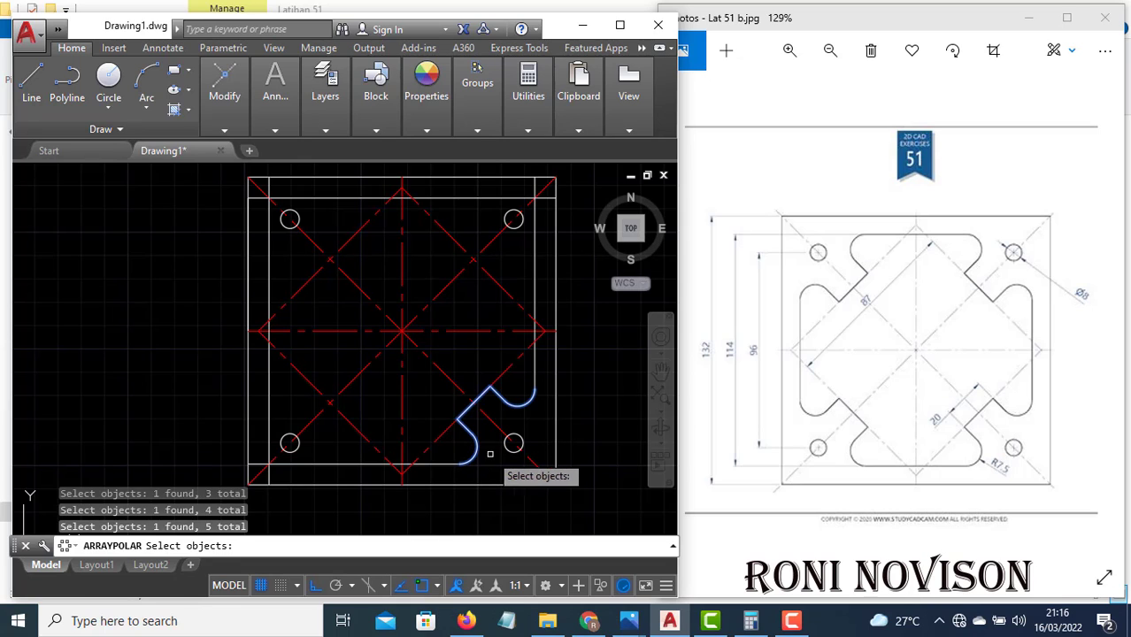
pyautogui.press('Return')
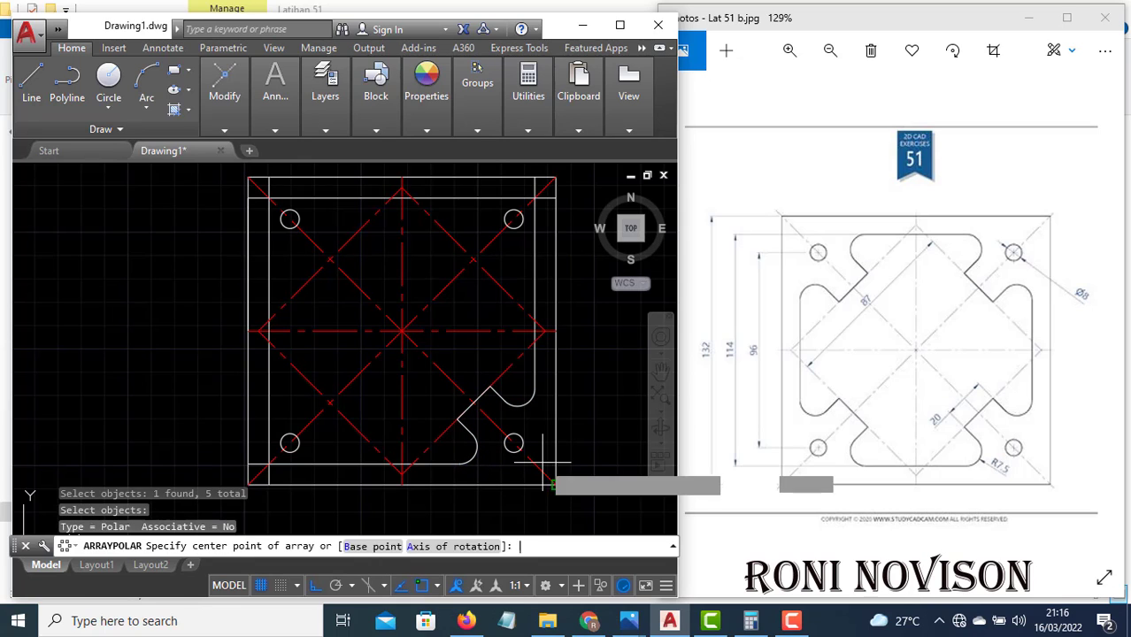
pyautogui.click(402, 330)
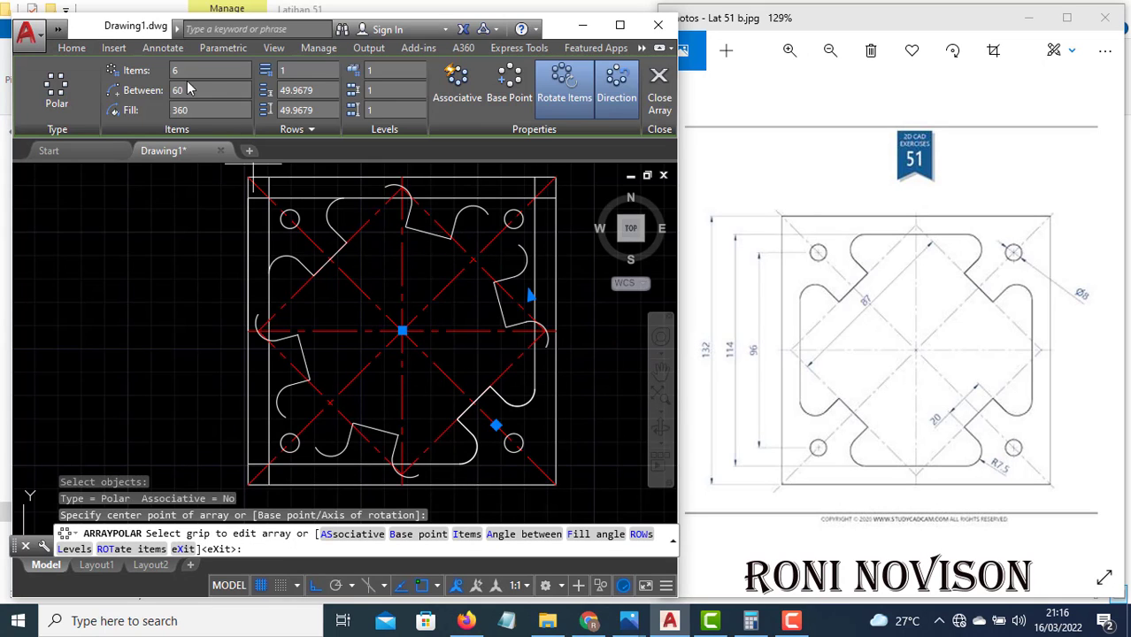
pyautogui.write('90')
pyautogui.press('Return')
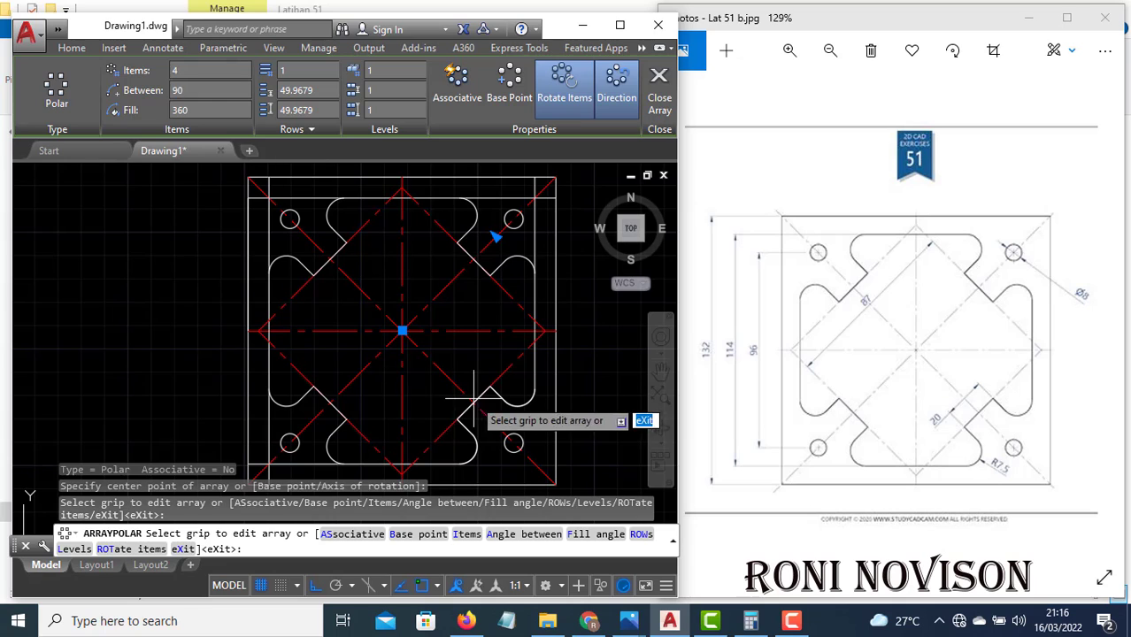
pyautogui.press('Return')
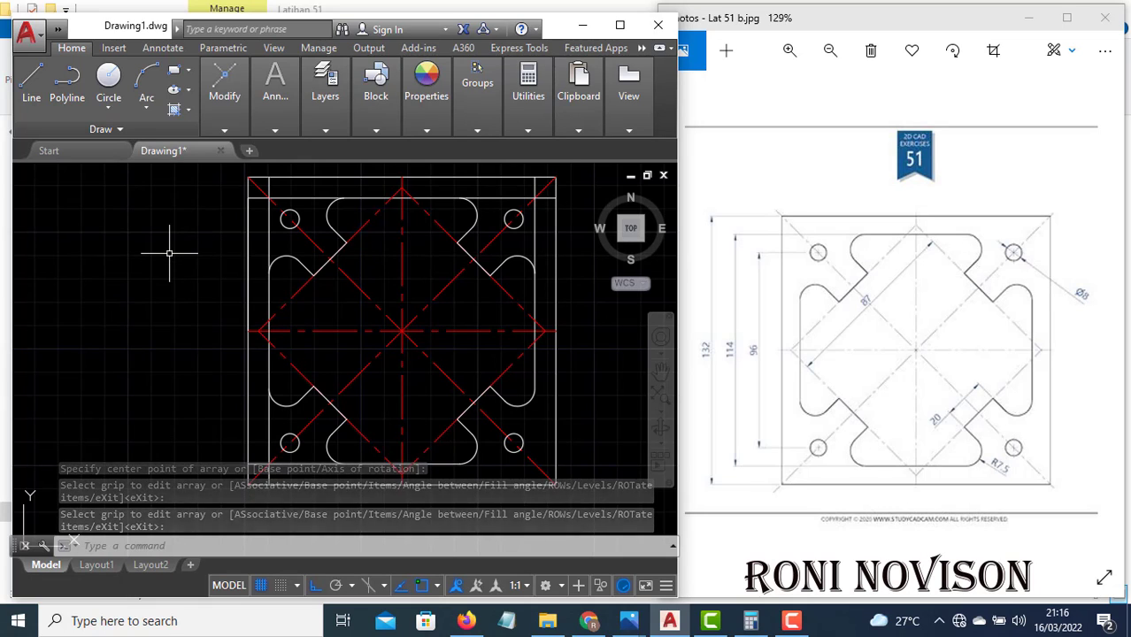
# Trim the inner offset lines outside the cutout at the plate's upper-left, upper-right and lower-left corners.
pyautogui.write('TR')
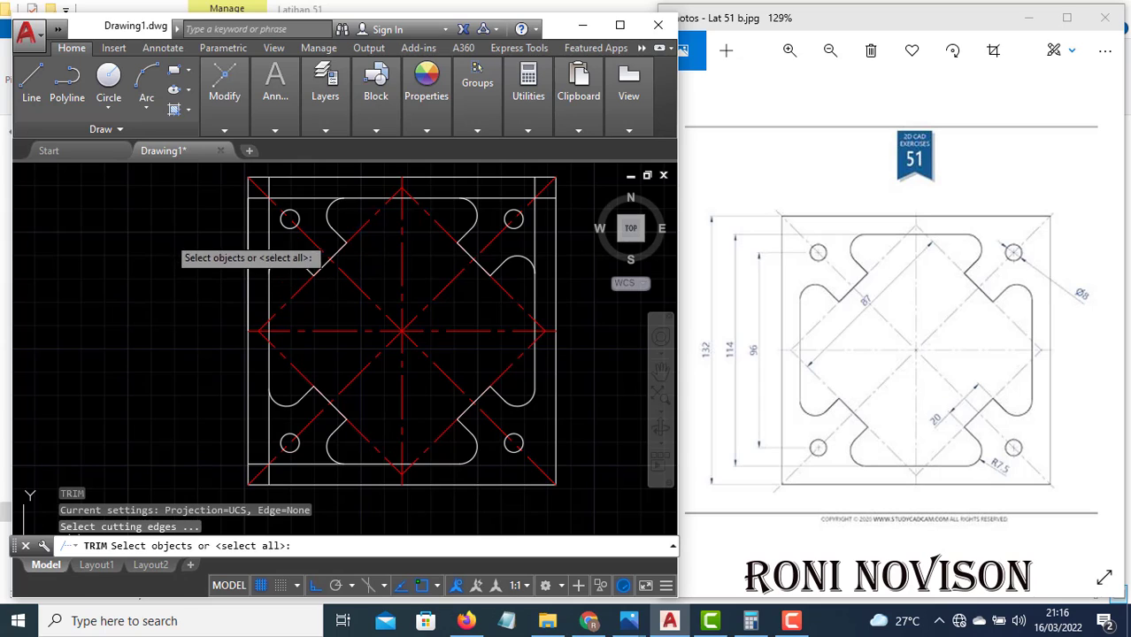
pyautogui.press('Return')
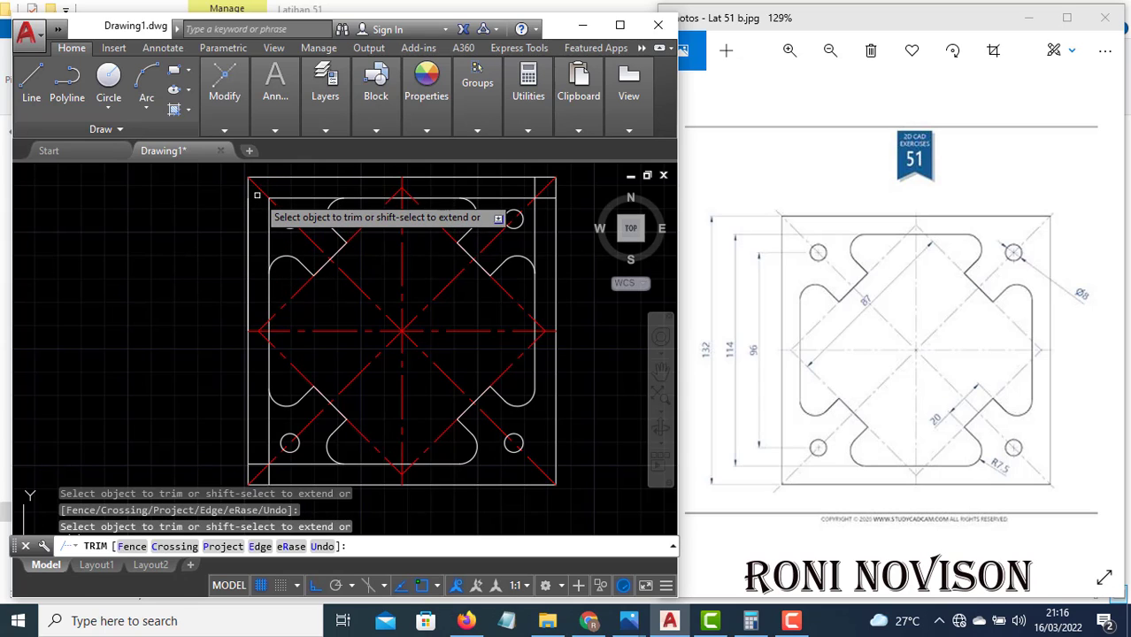
pyautogui.click(265, 198)
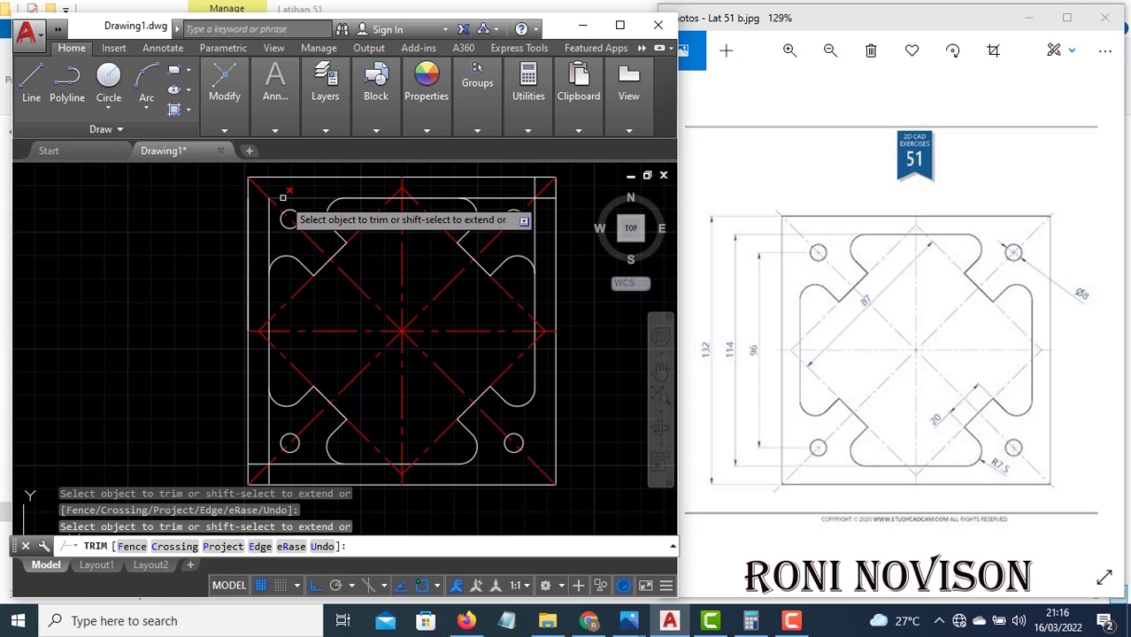
pyautogui.click(544, 198)
pyautogui.click(523, 199)
pyautogui.click(532, 214)
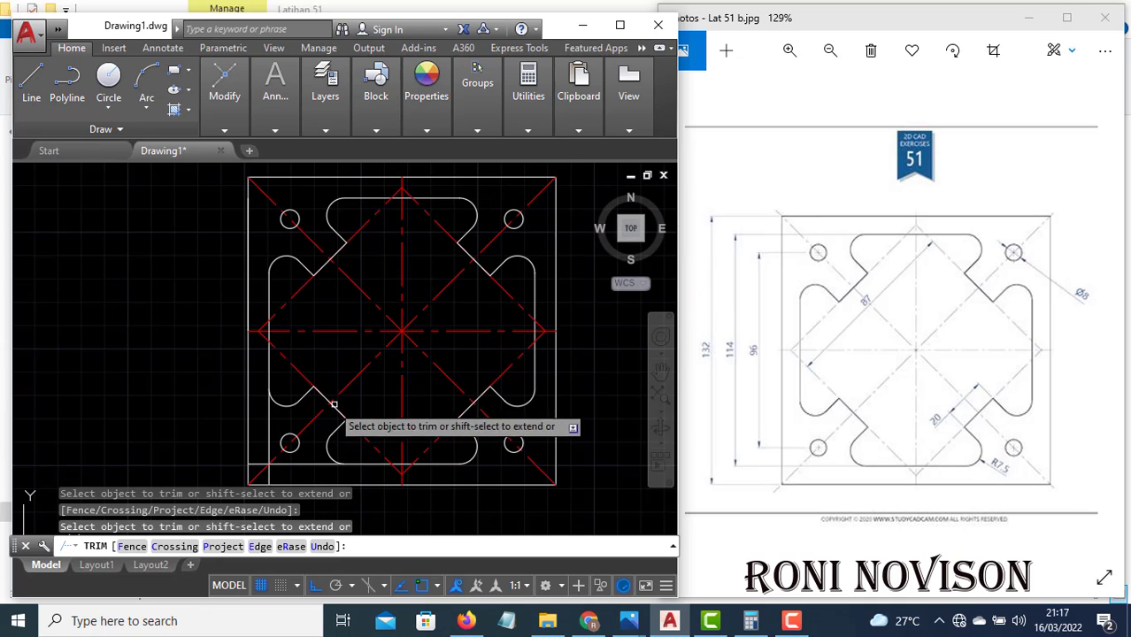
pyautogui.click(256, 463)
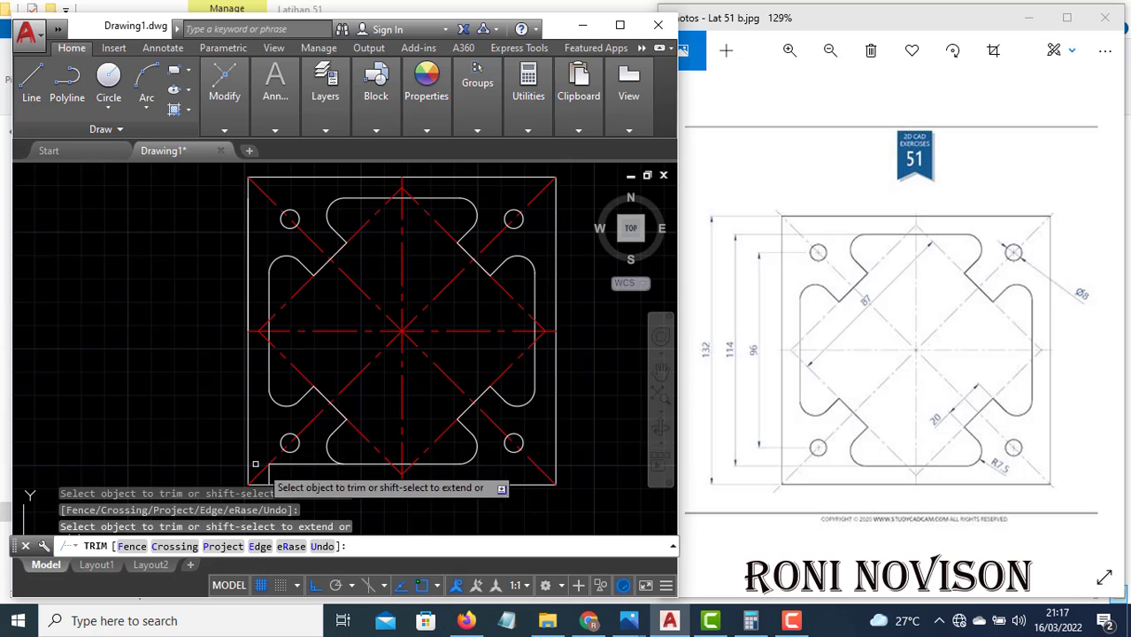
pyautogui.press('Escape')
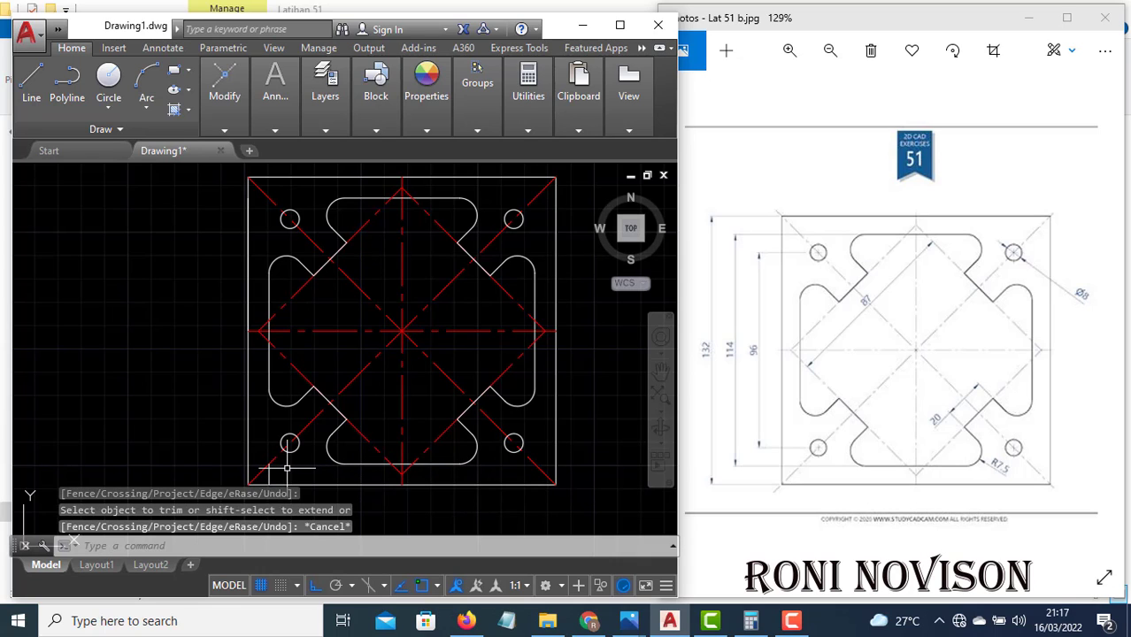
# Erase the leftover short vertical line piece at the plate's lower-left corner.
pyautogui.click(268, 475)
pyautogui.write('e')
pyautogui.press('Return')
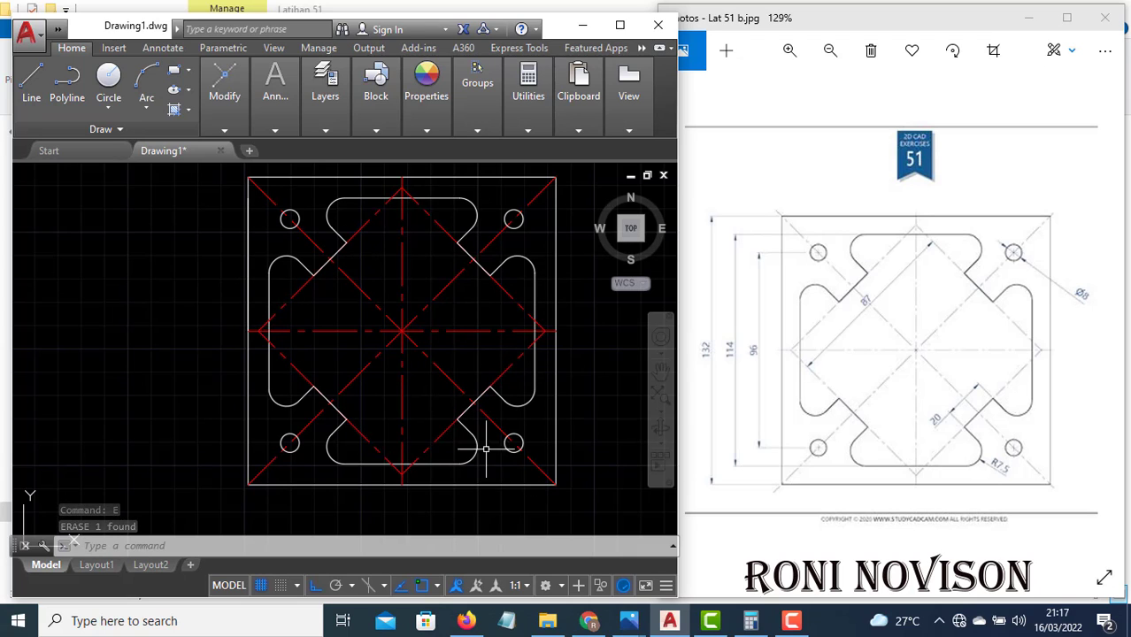
# Add centre marks to all four corner hole circles.
pyautogui.moveTo(438, 348); pyautogui.dragTo(444, 363, button='middle')
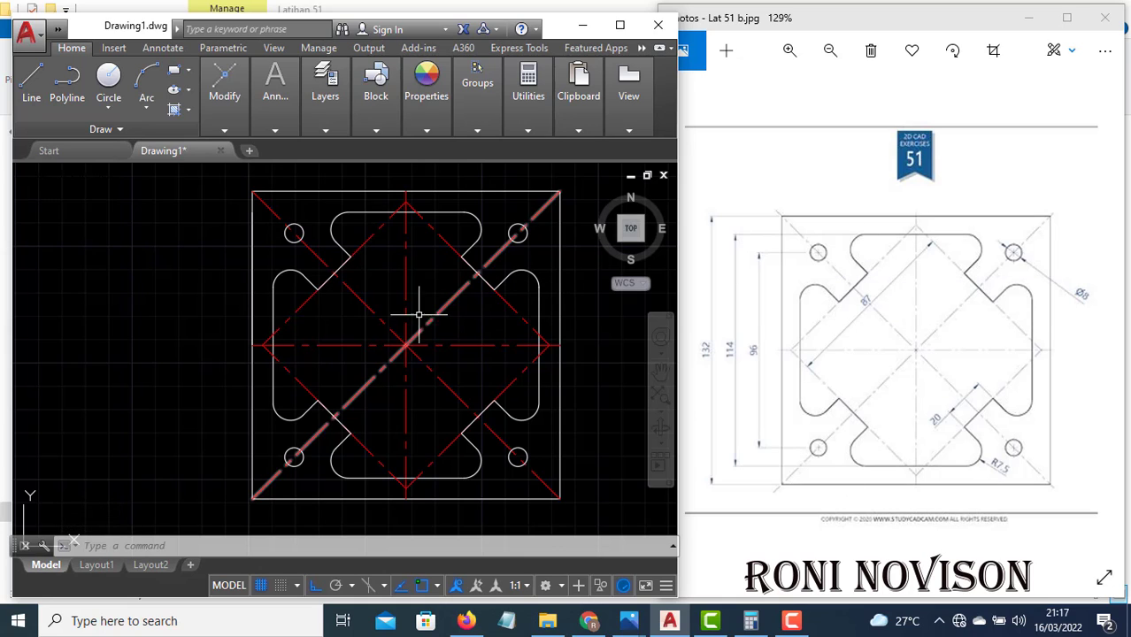
pyautogui.click(158, 48)
pyautogui.click(334, 131)
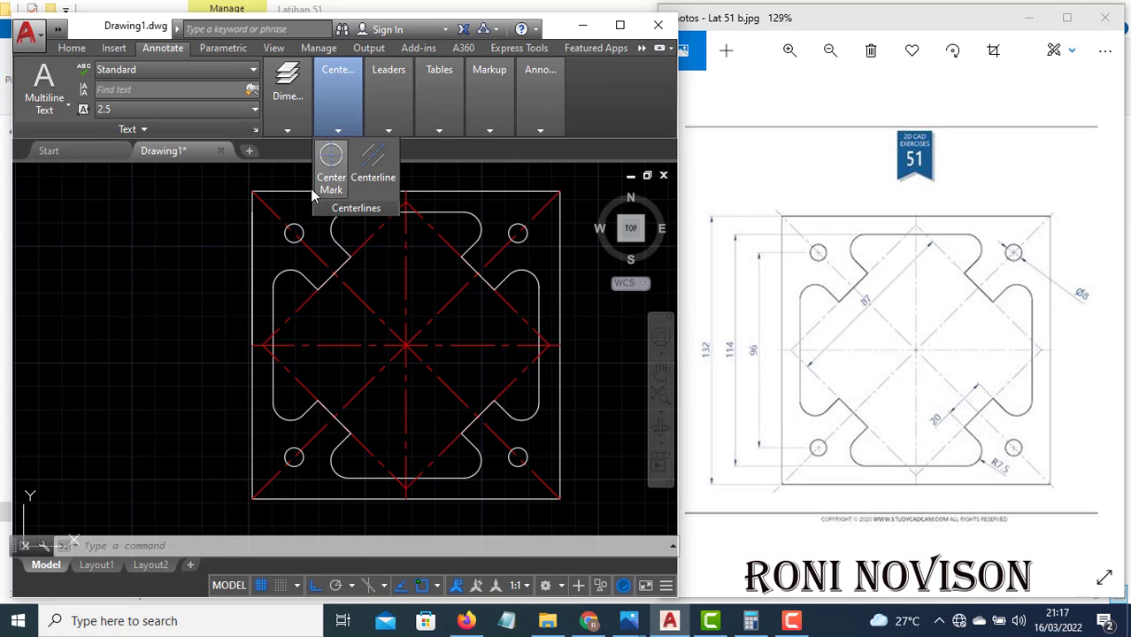
pyautogui.click(328, 177)
pyautogui.click(289, 226)
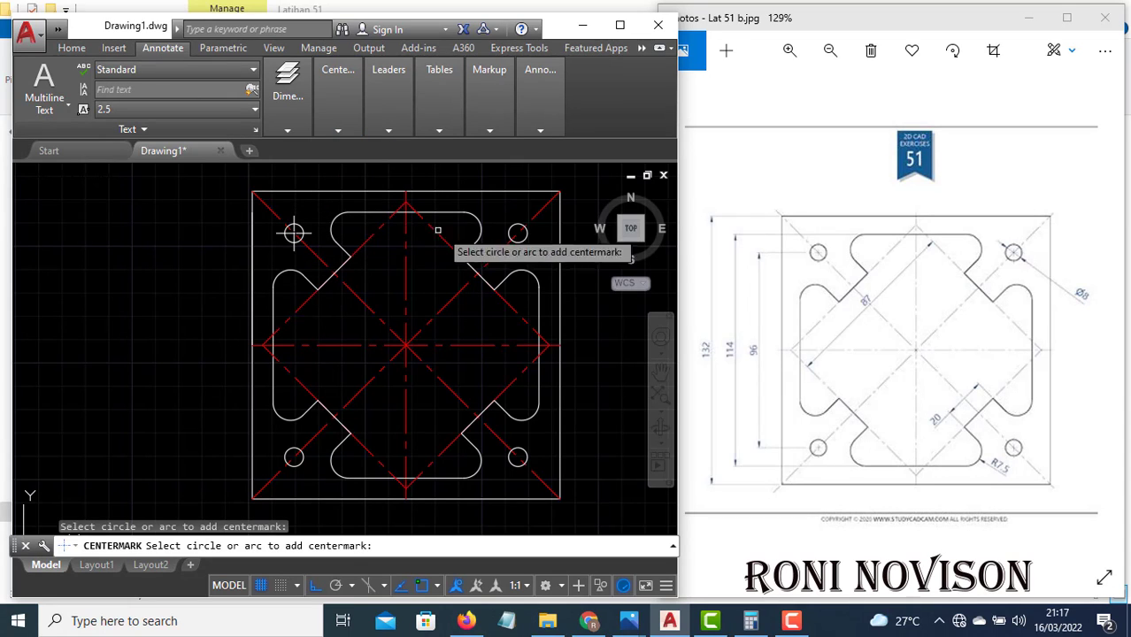
pyautogui.click(518, 231)
pyautogui.click(517, 457)
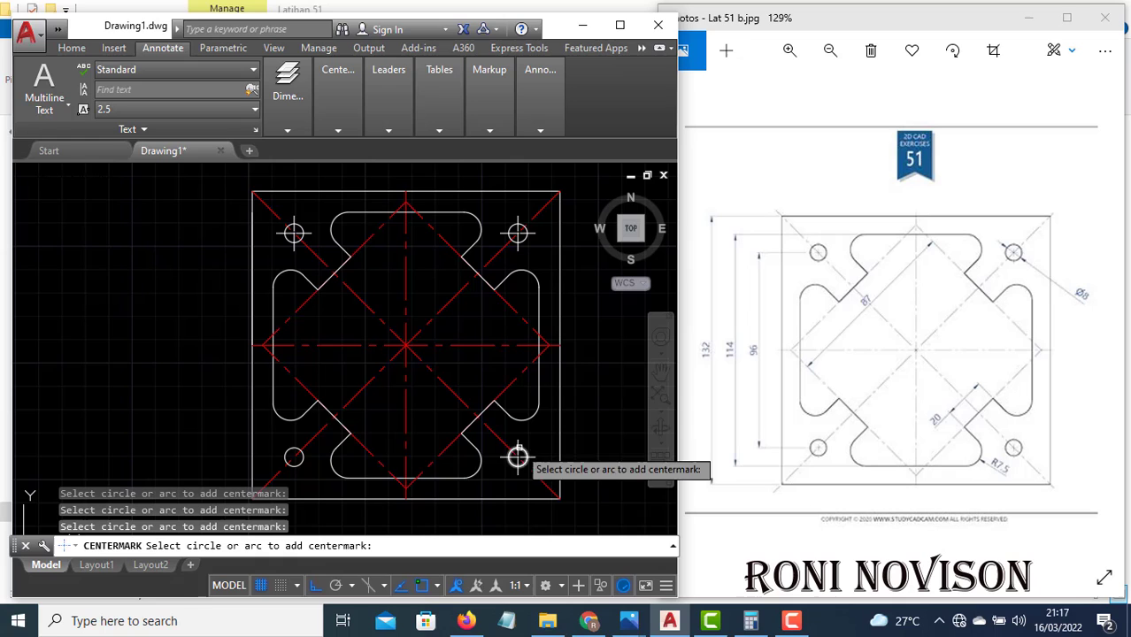
pyautogui.click(293, 455)
pyautogui.press('Escape')
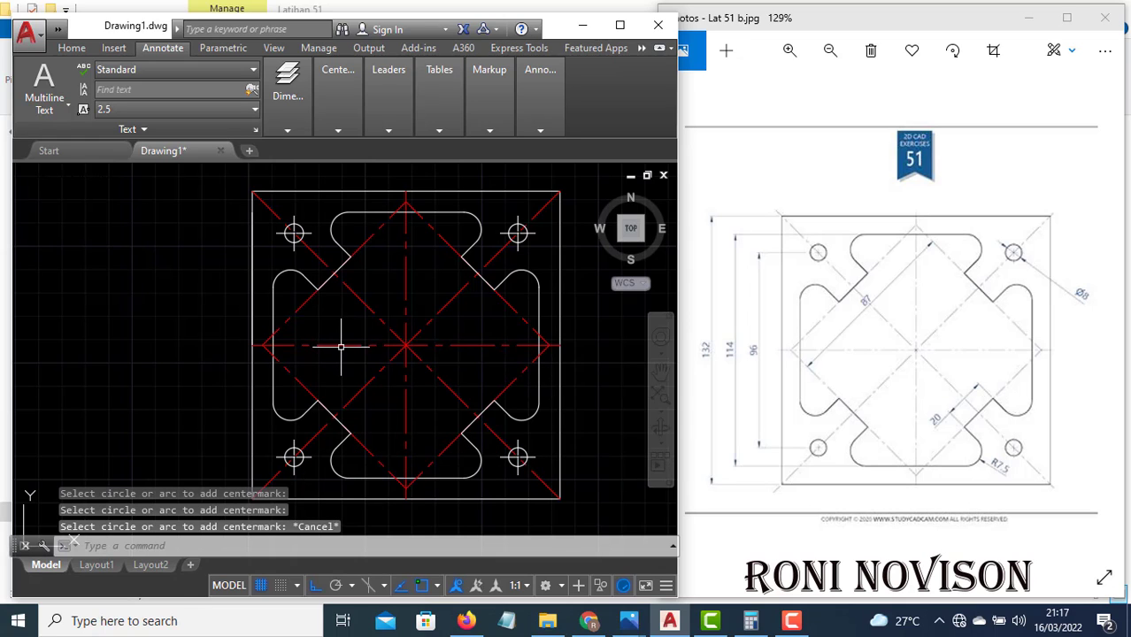
# Set the horizontal centre line's linetype scale to 0.5.
pyautogui.click(341, 345)
pyautogui.rightClick(342, 345)
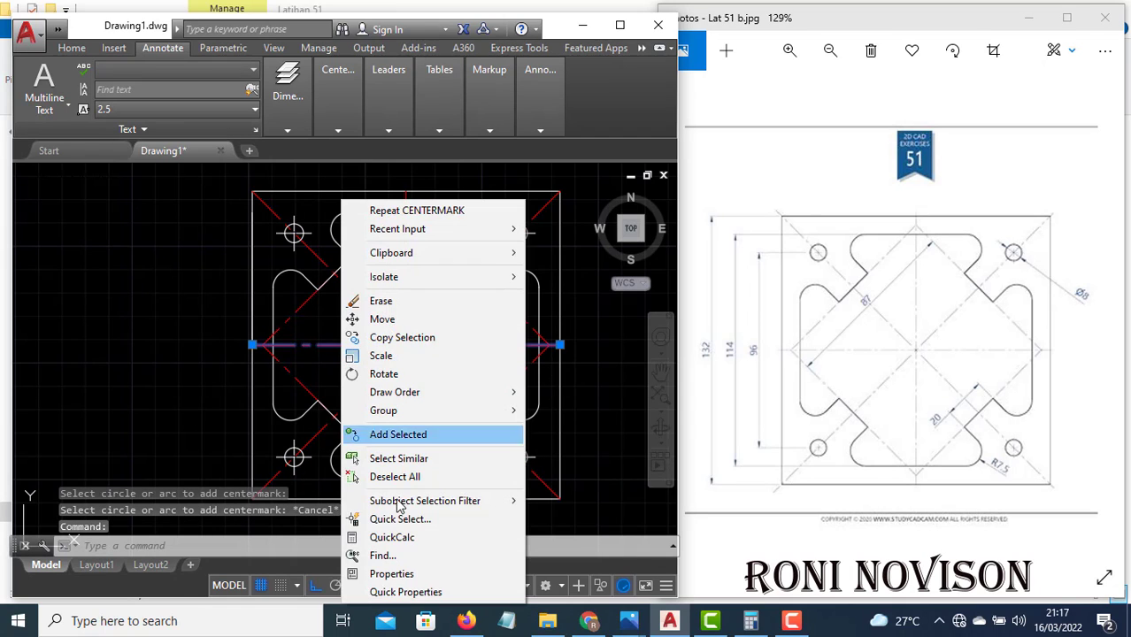
pyautogui.click(391, 574)
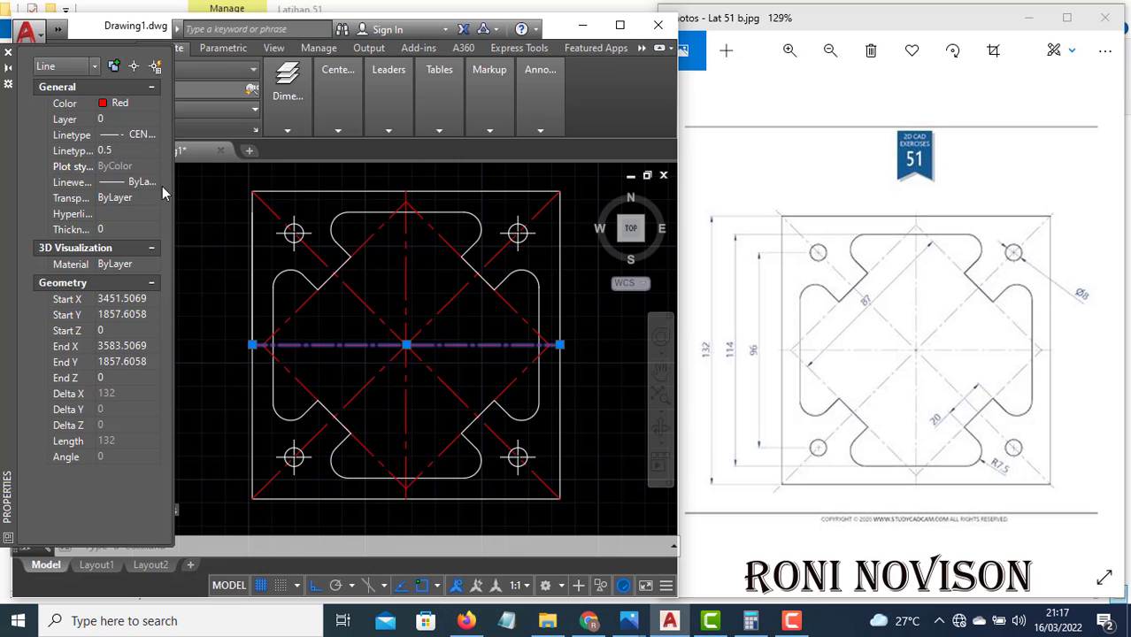
pyautogui.press('Escape')
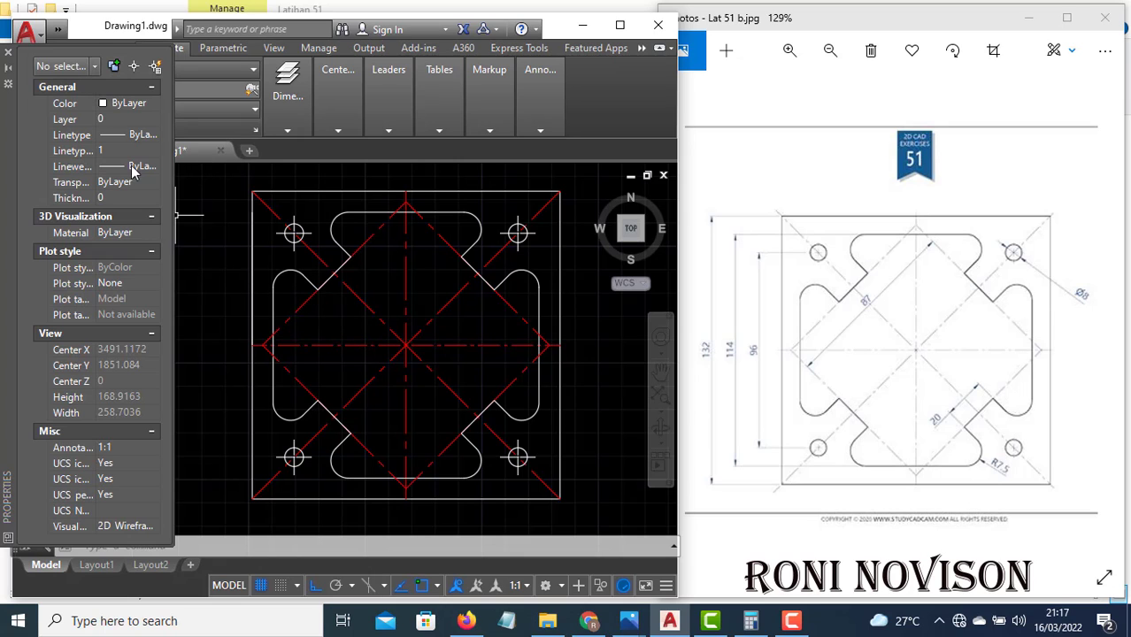
pyautogui.click(7, 54)
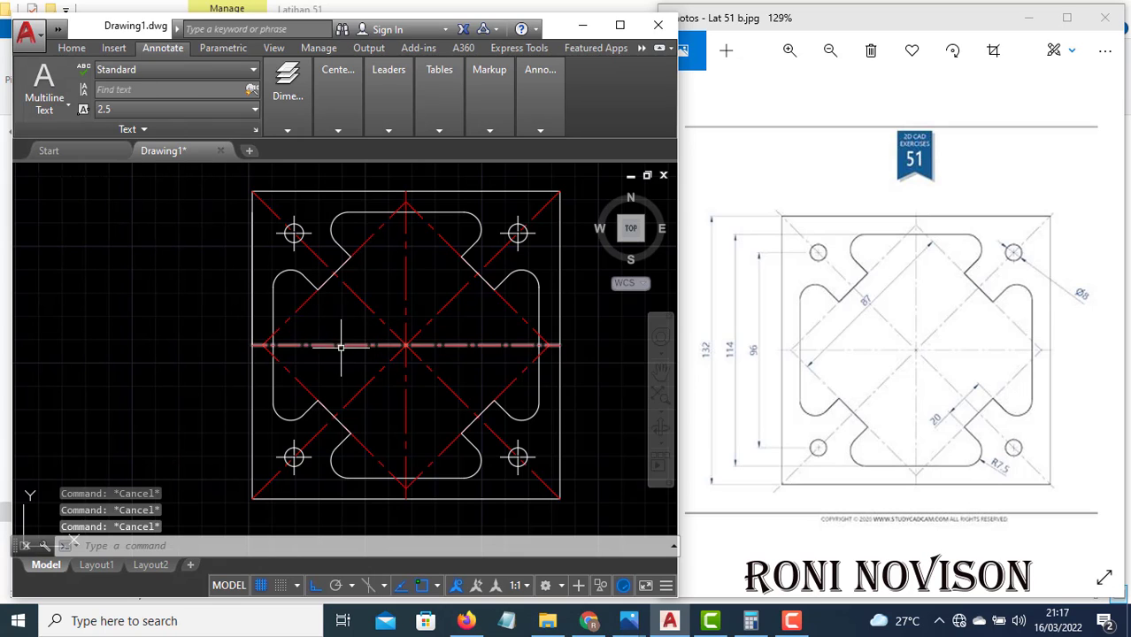
# Match the properties of the horizontal centre line onto the vertical centre line, the plate's diagonals and the diamond's sides.
pyautogui.write('ma')
pyautogui.press('Return')
pyautogui.click(340, 345)
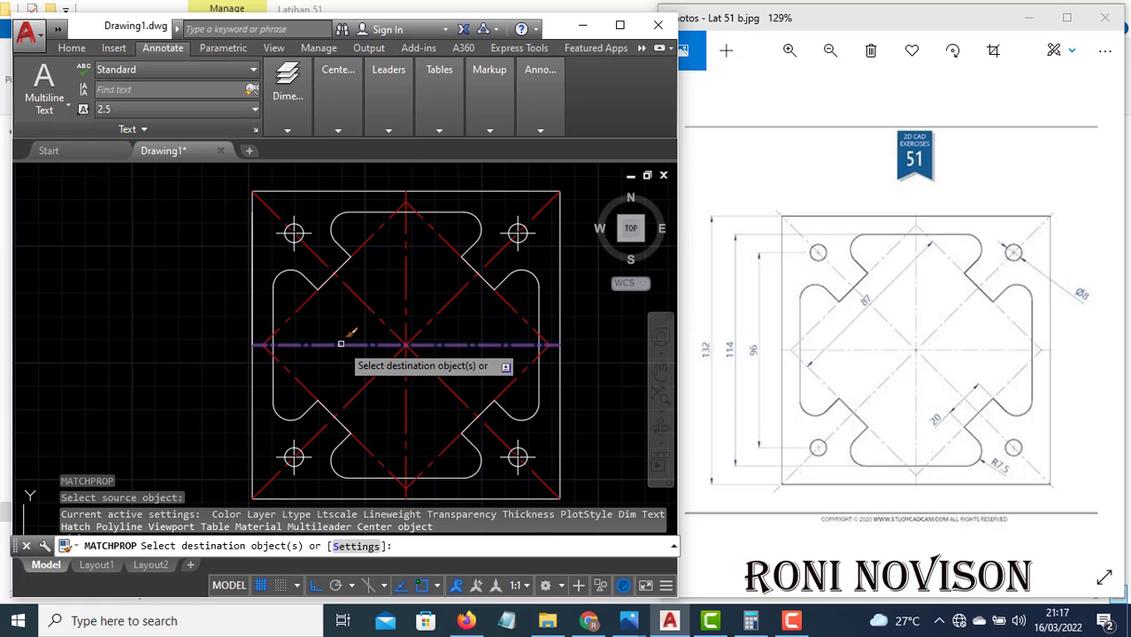
pyautogui.click(411, 280)
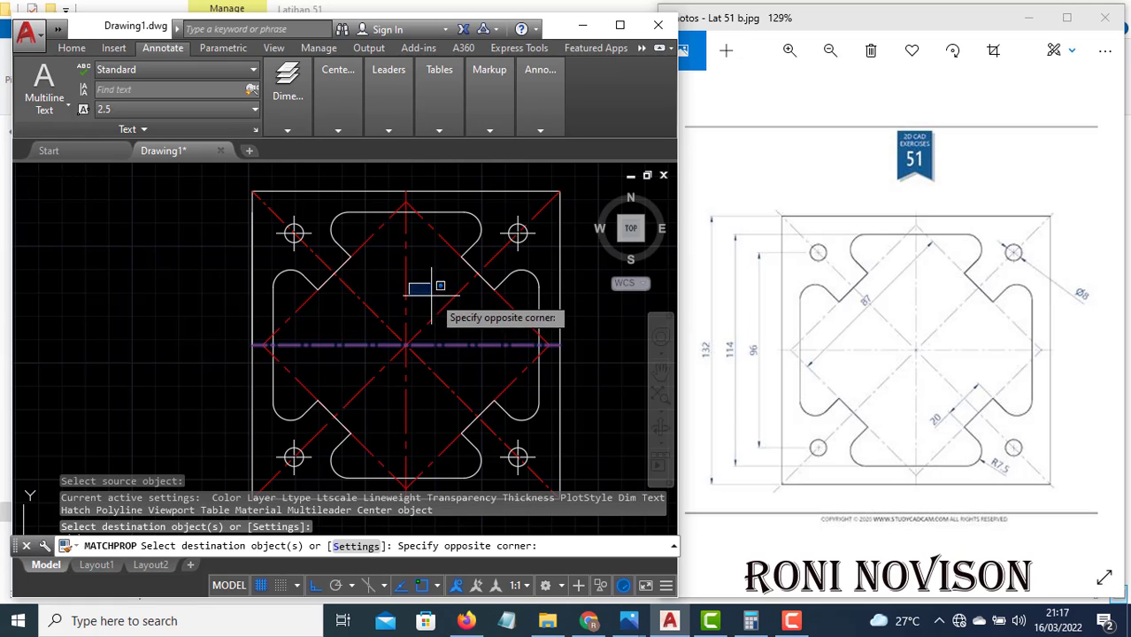
pyautogui.click(440, 298)
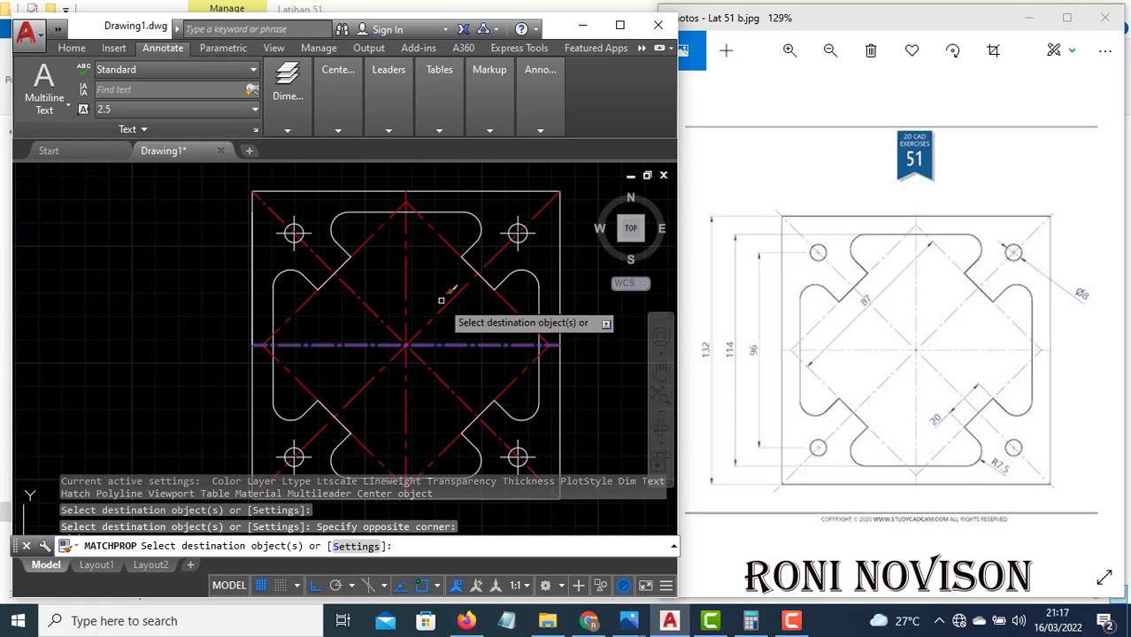
pyautogui.click(518, 384)
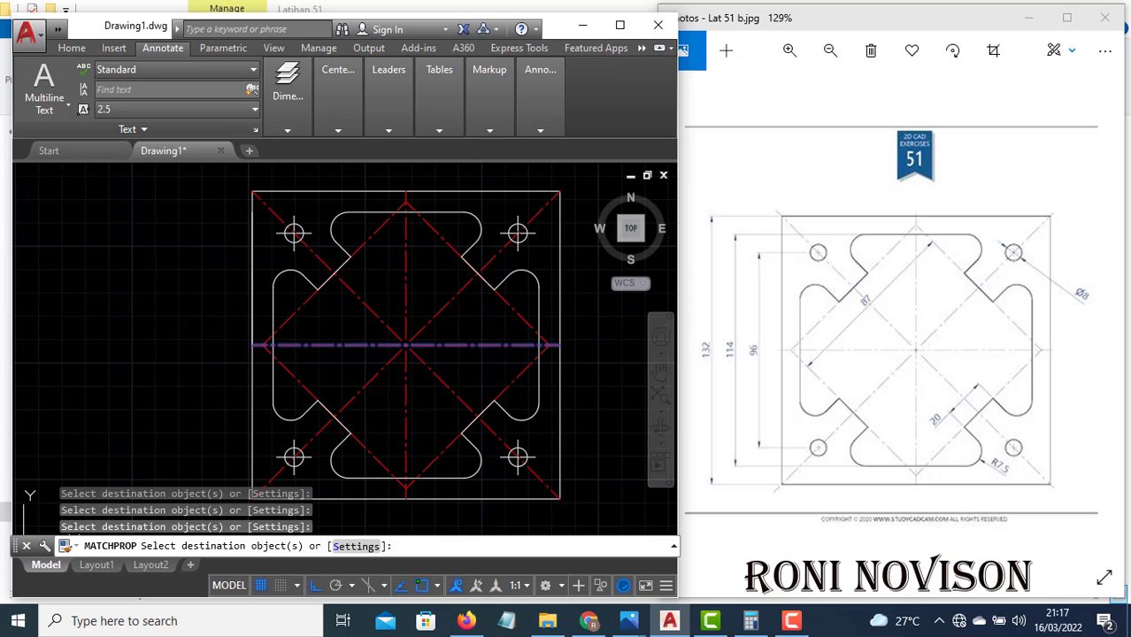
pyautogui.press('Escape')
pyautogui.press('Escape')
pyautogui.press('Escape')
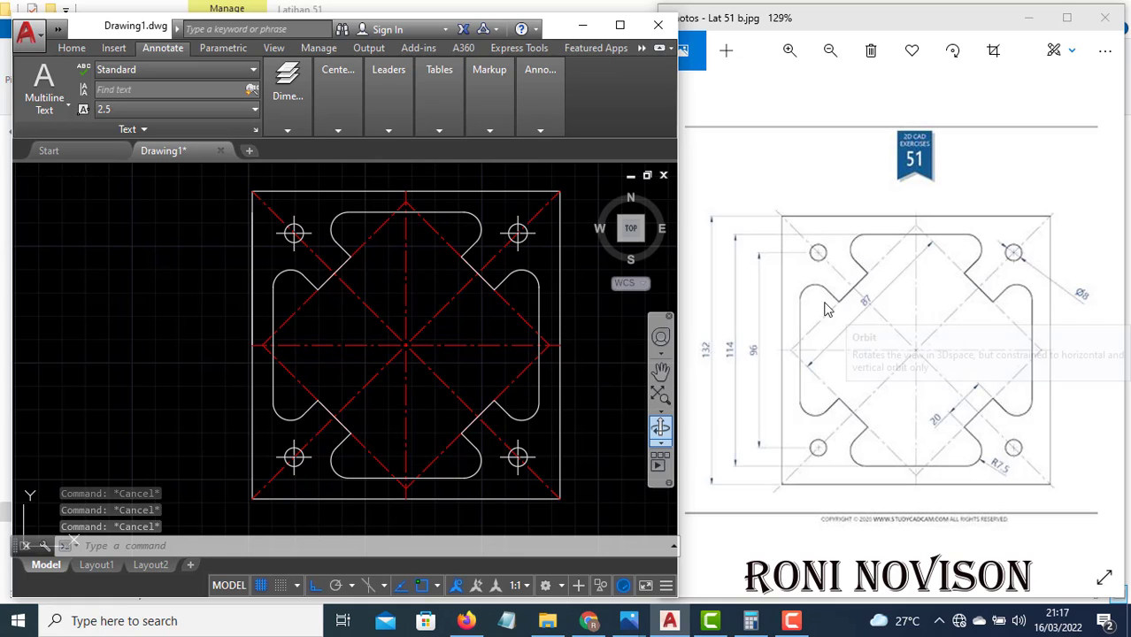
pyautogui.click(72, 48)
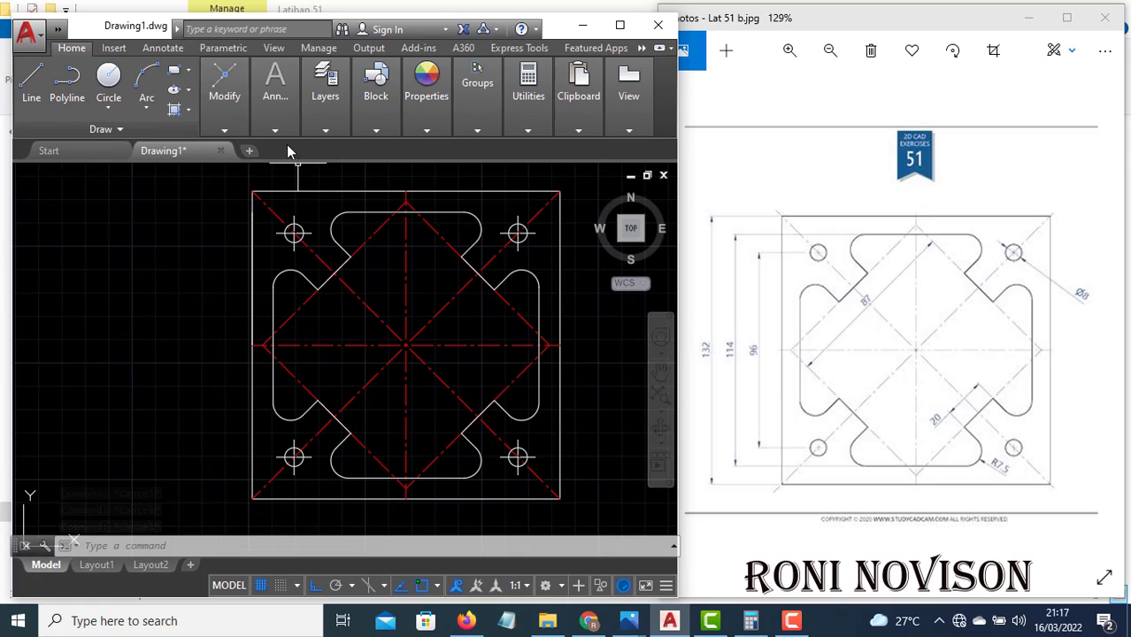
pyautogui.click(275, 129)
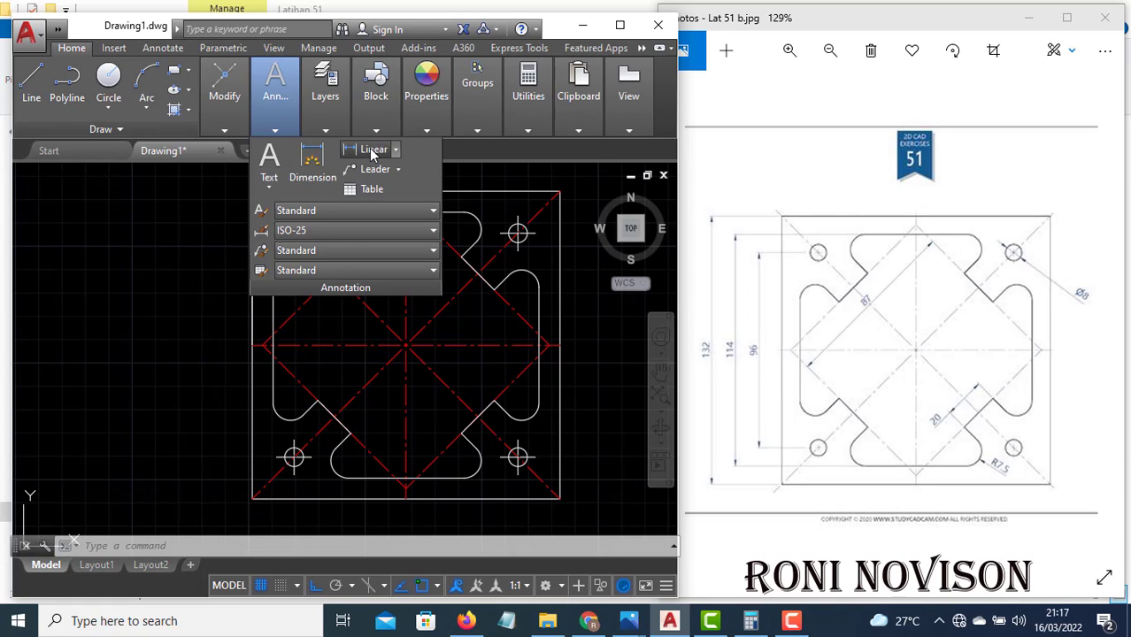
pyautogui.click(372, 152)
pyautogui.click(262, 346)
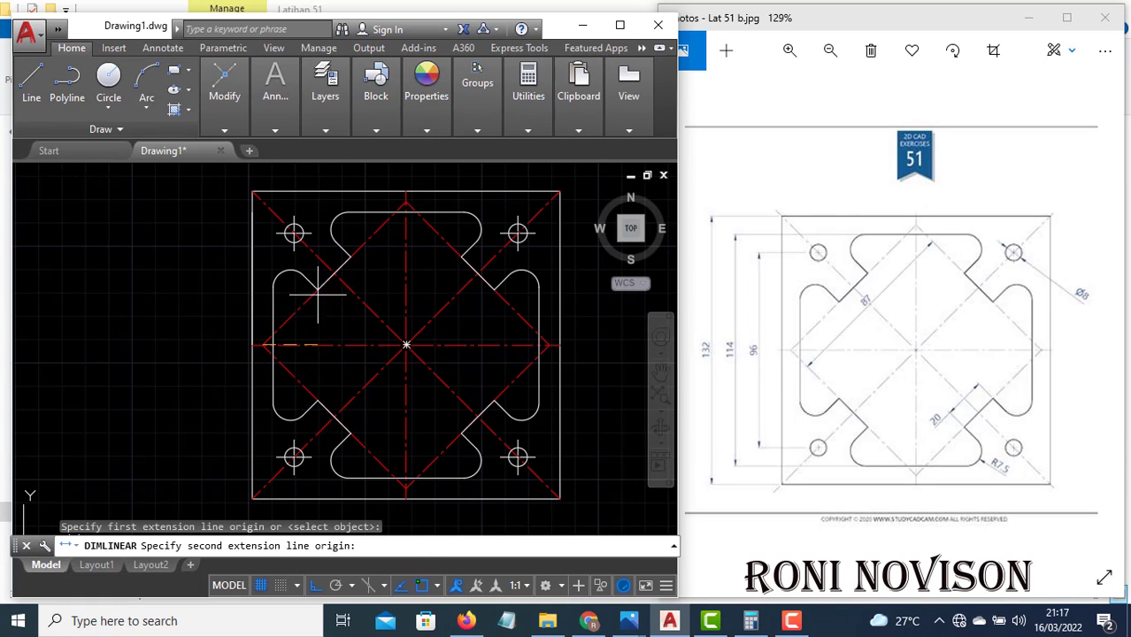
pyautogui.click(406, 202)
pyautogui.press('Escape')
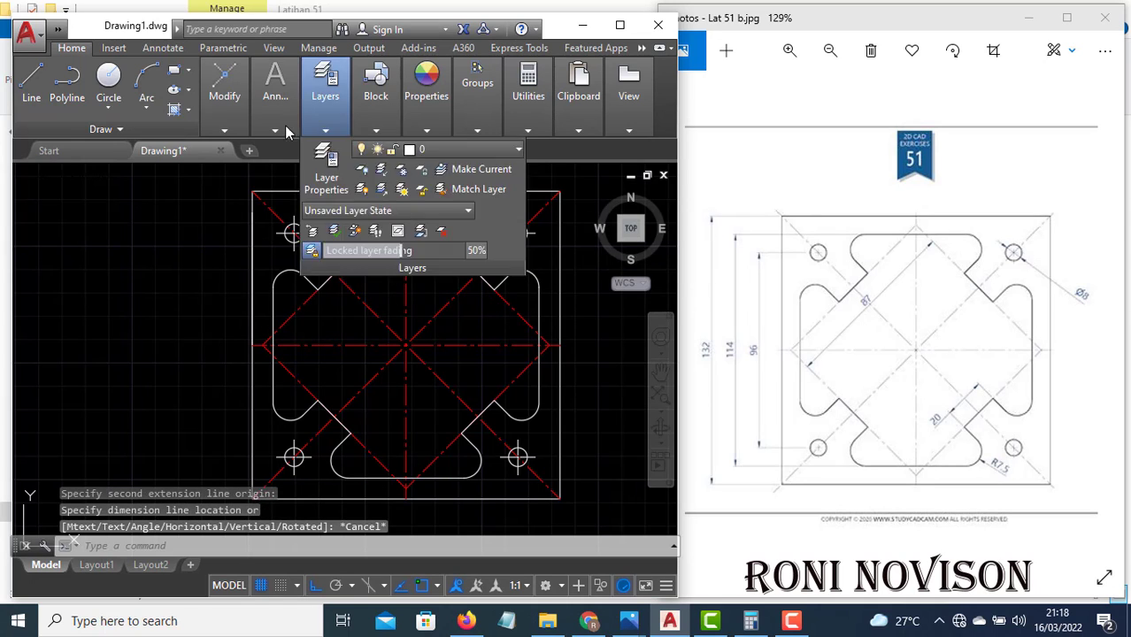
# Add an aligned dimension to the diamond's upper-left side, with its dimension line placed inside the diamond.
pyautogui.click(275, 133)
pyautogui.click(395, 152)
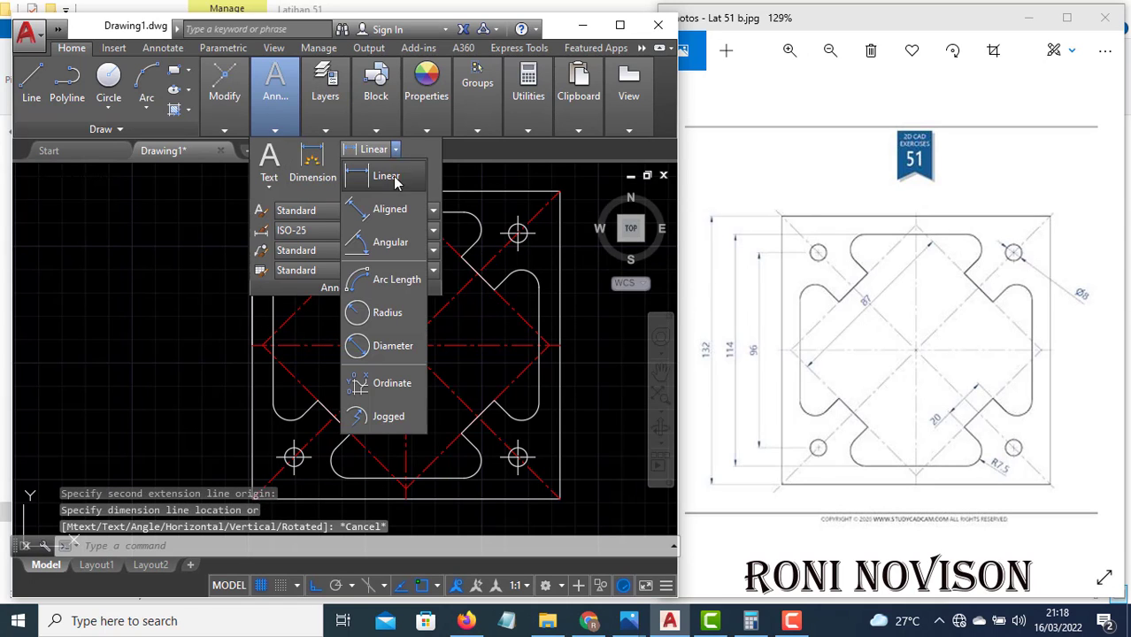
pyautogui.click(386, 212)
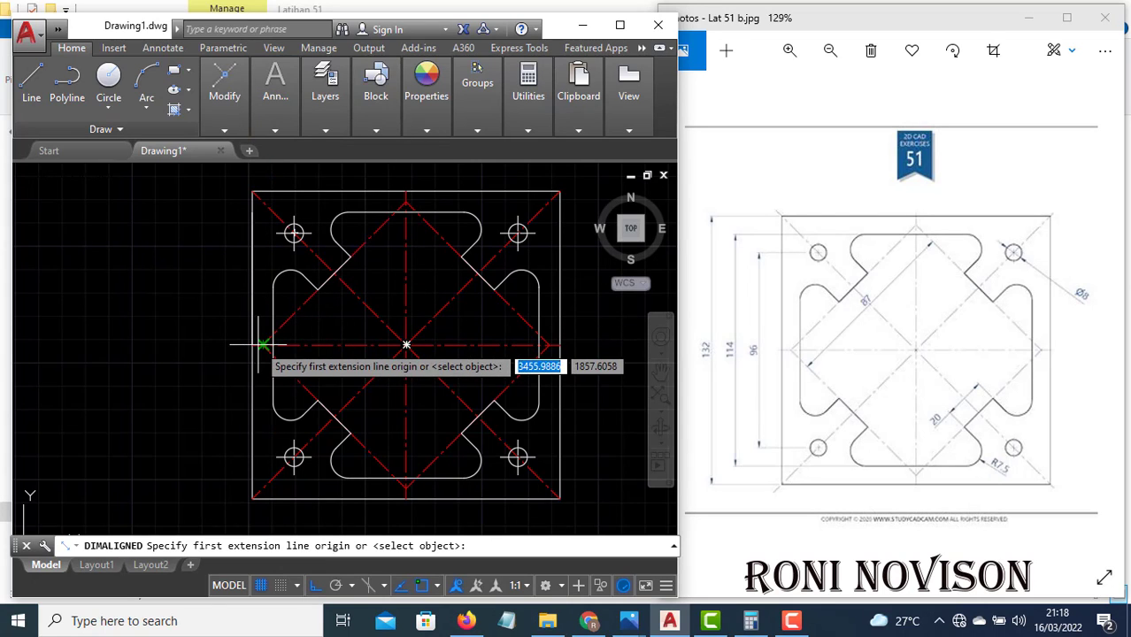
pyautogui.click(262, 345)
pyautogui.click(406, 204)
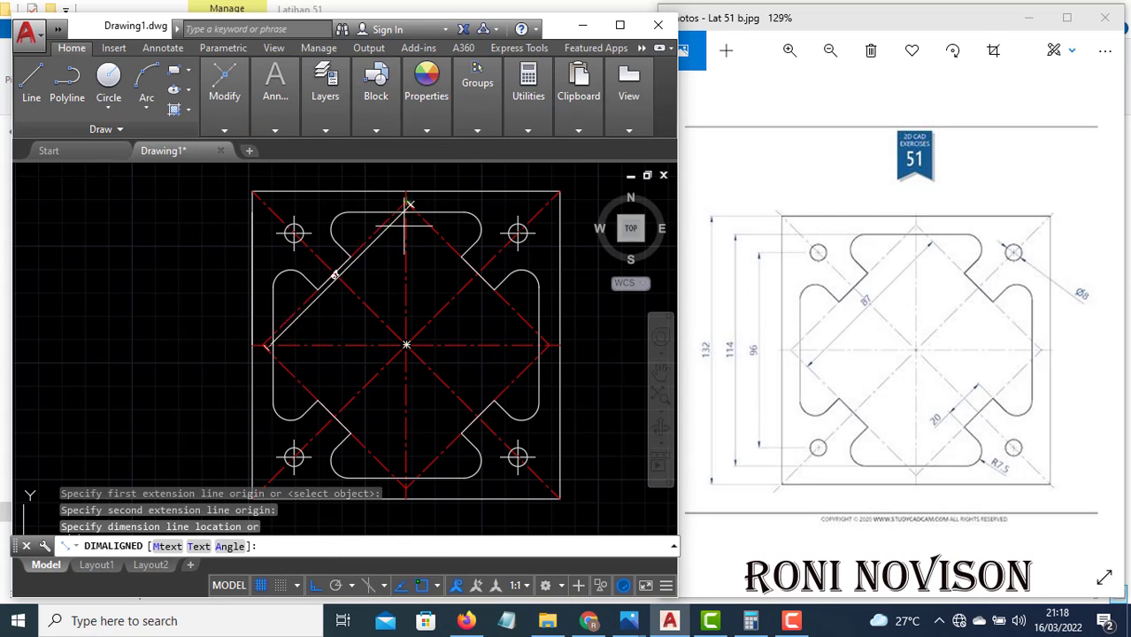
pyautogui.click(371, 263)
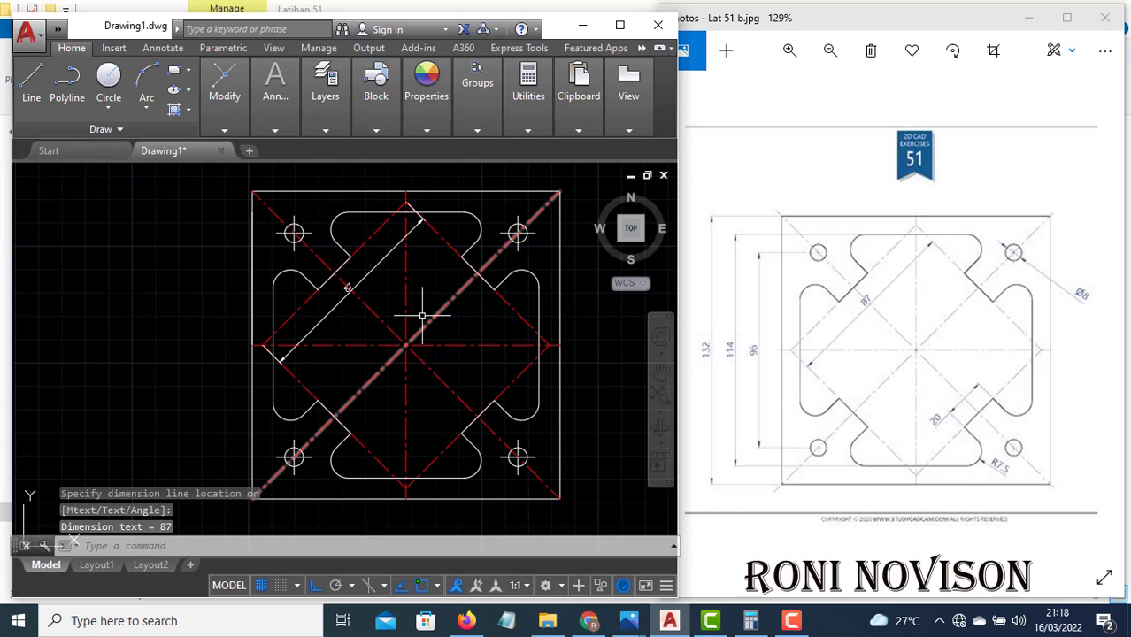
# Add a vertical linear dimension for the plate's full height, placed outside its left edge.
pyautogui.click(275, 129)
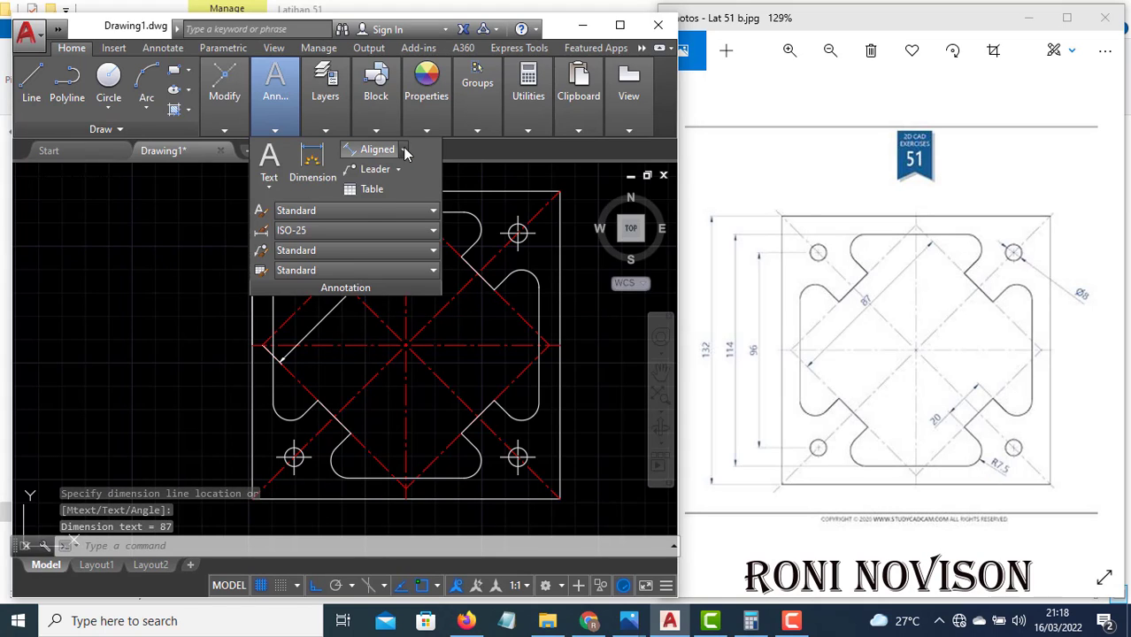
pyautogui.click(404, 151)
pyautogui.click(383, 173)
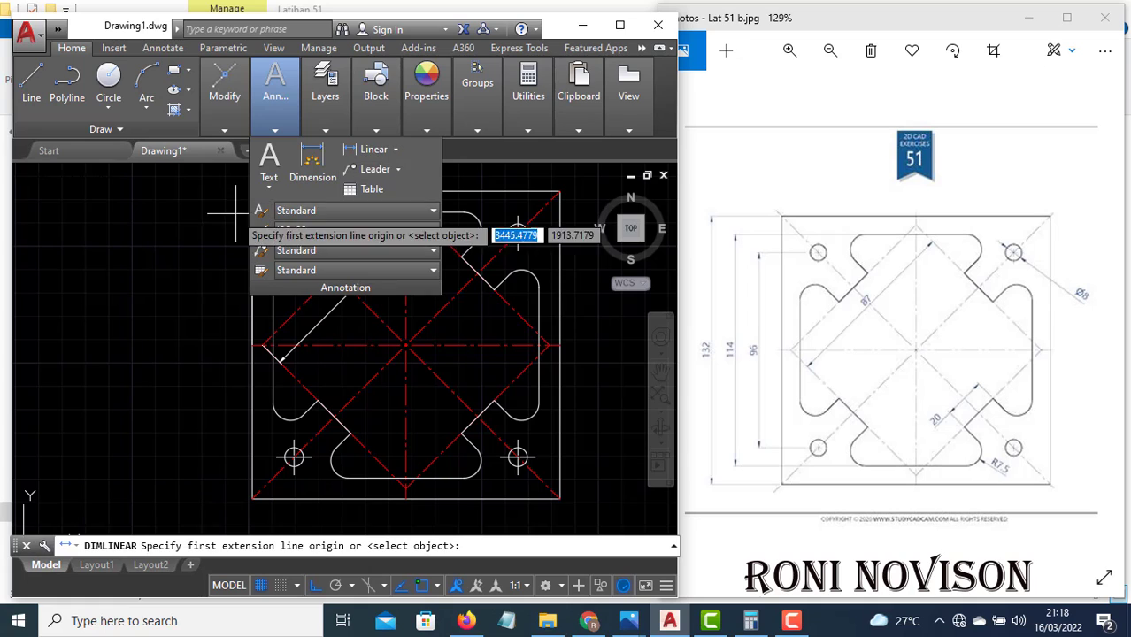
pyautogui.click(253, 191)
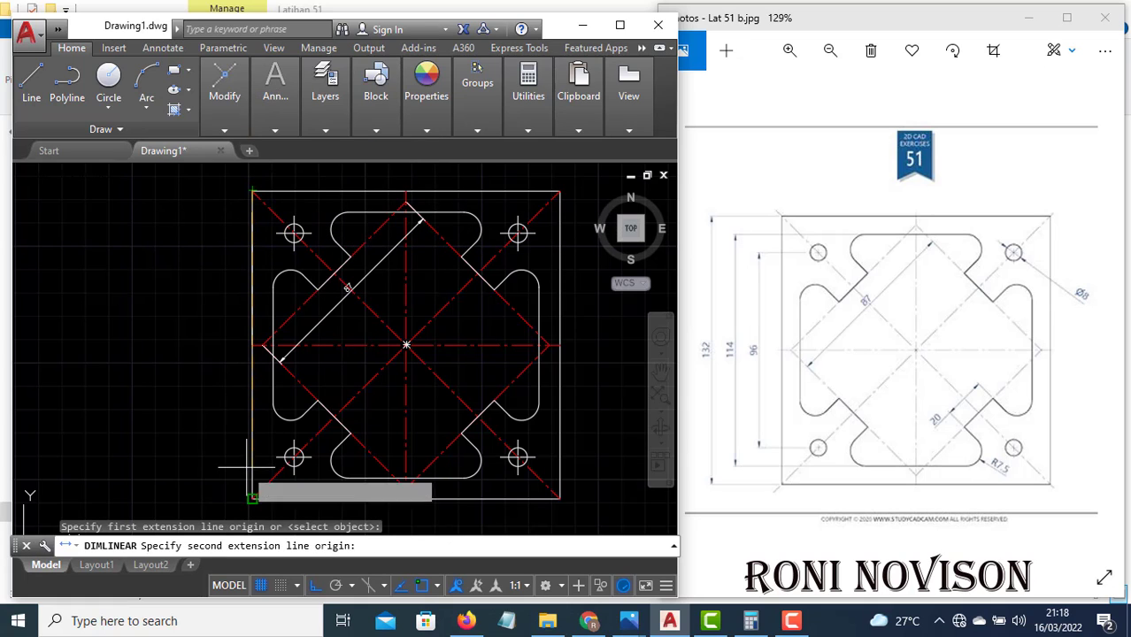
pyautogui.click(252, 497)
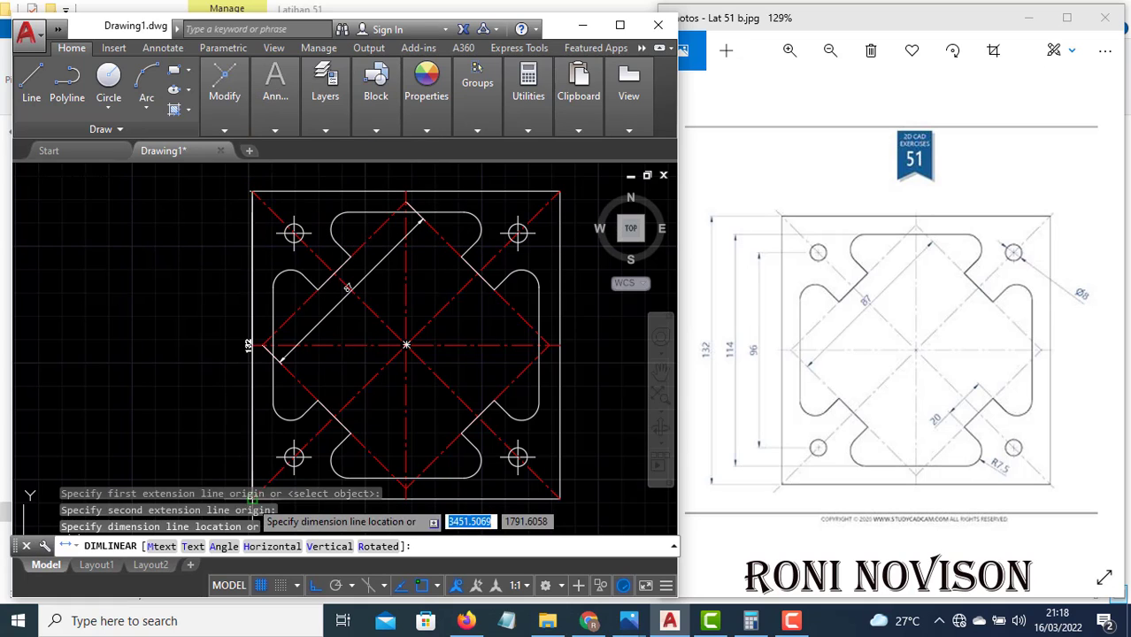
pyautogui.click(190, 413)
# Add a vertical linear dimension between the centres of the two left corner holes, placed just outside the plate's left edge.
pyautogui.press('Return')
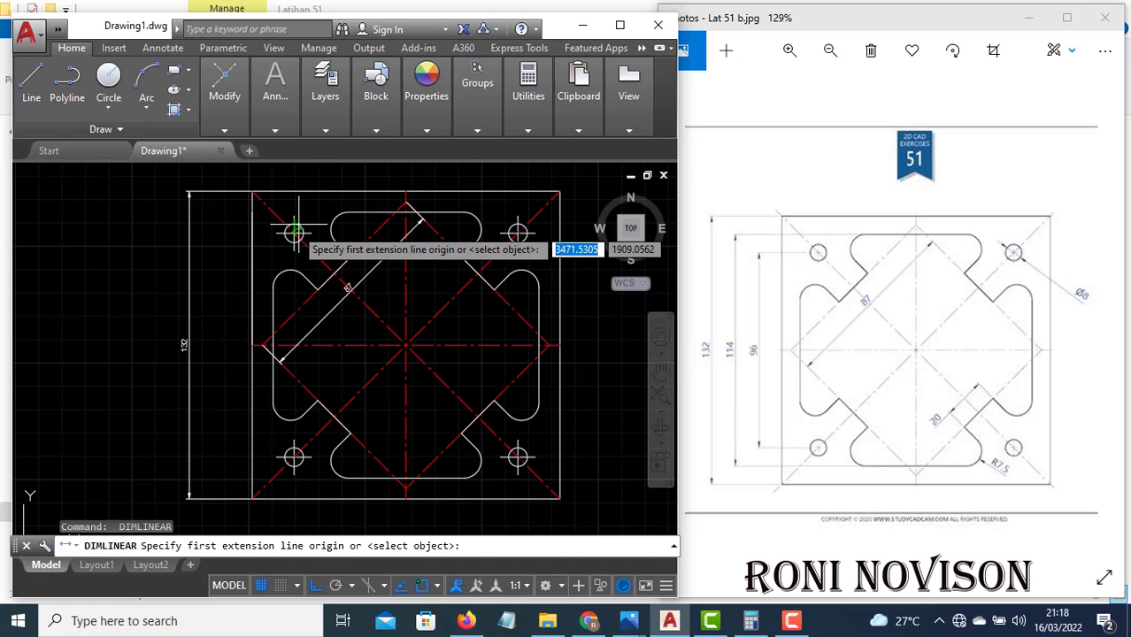
pyautogui.click(294, 232)
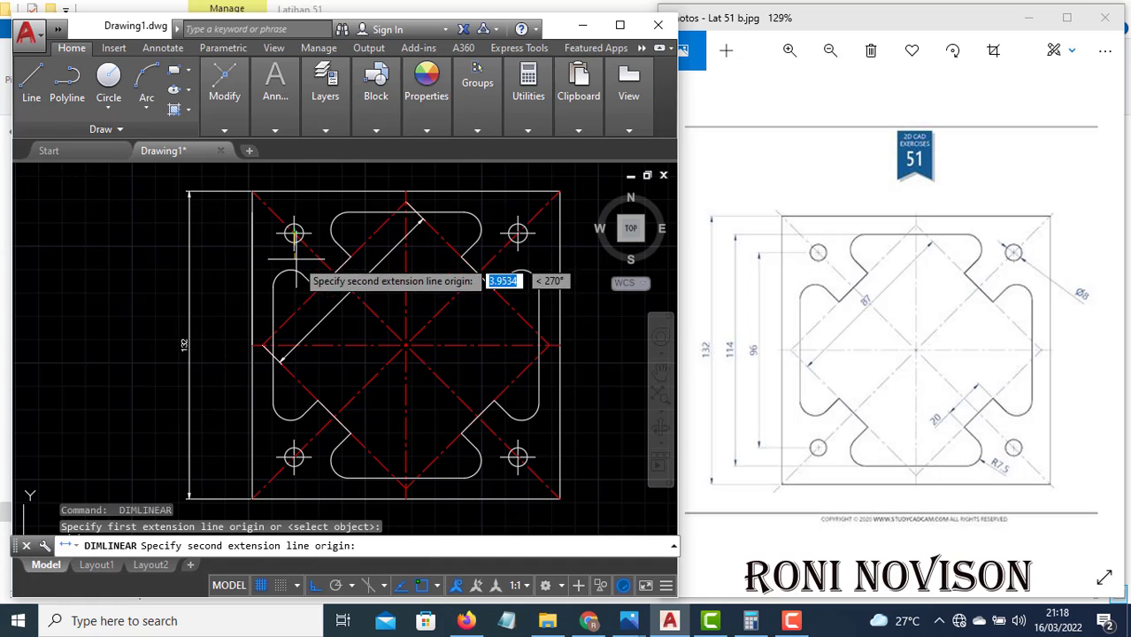
pyautogui.click(294, 457)
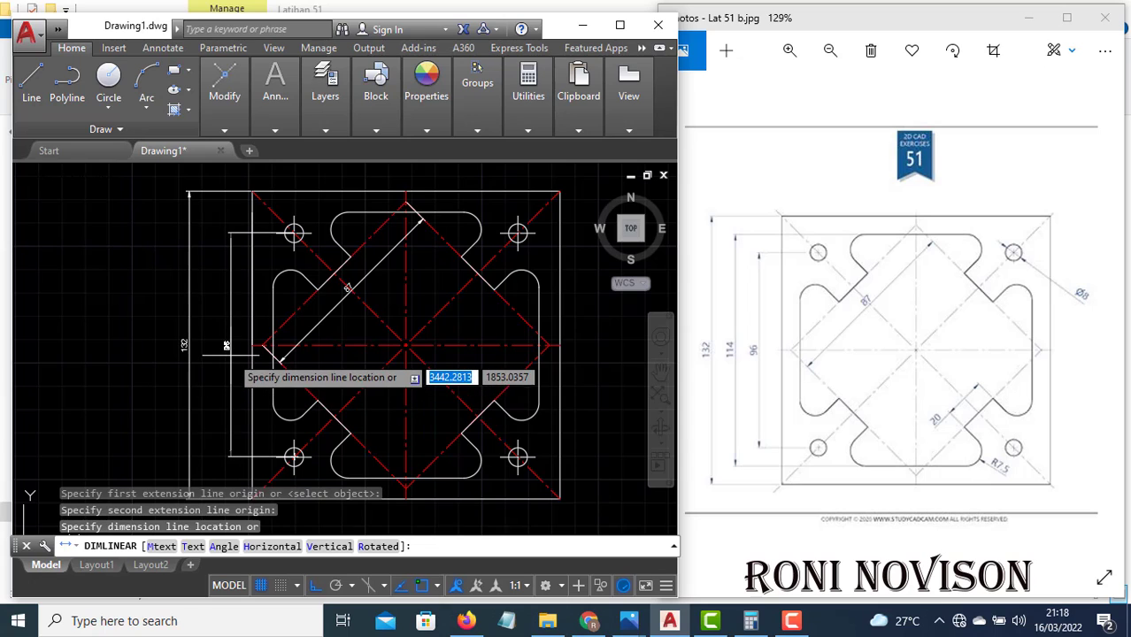
pyautogui.click(230, 352)
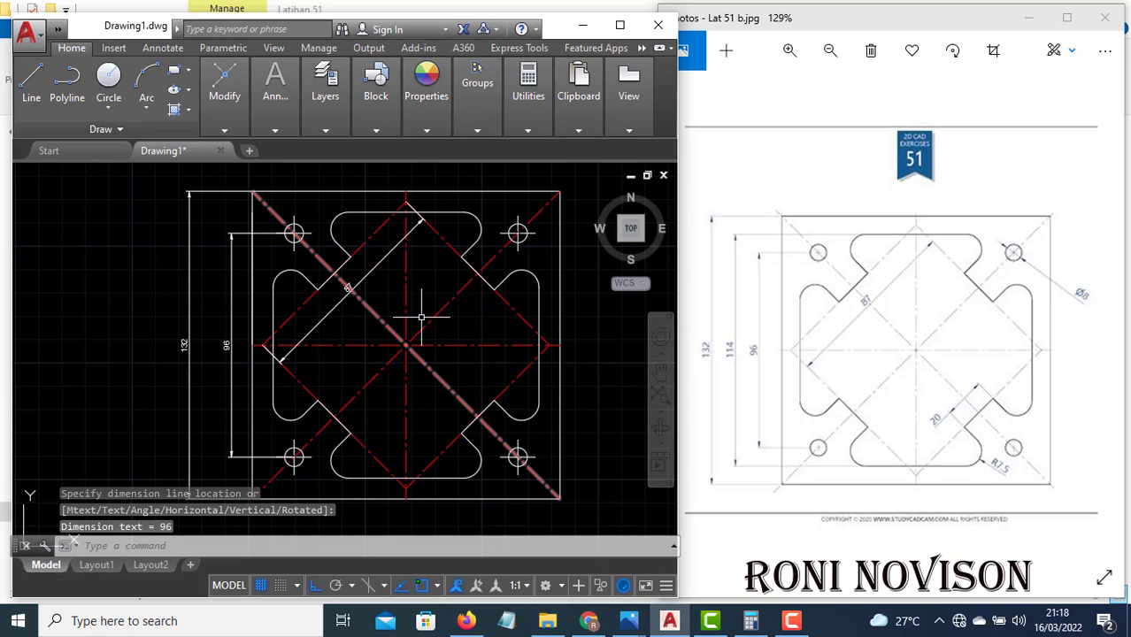
# Dimension the cutout's overall height vertically, placing it between the hole-spacing and plate-height dimensions.
pyautogui.press('Return')
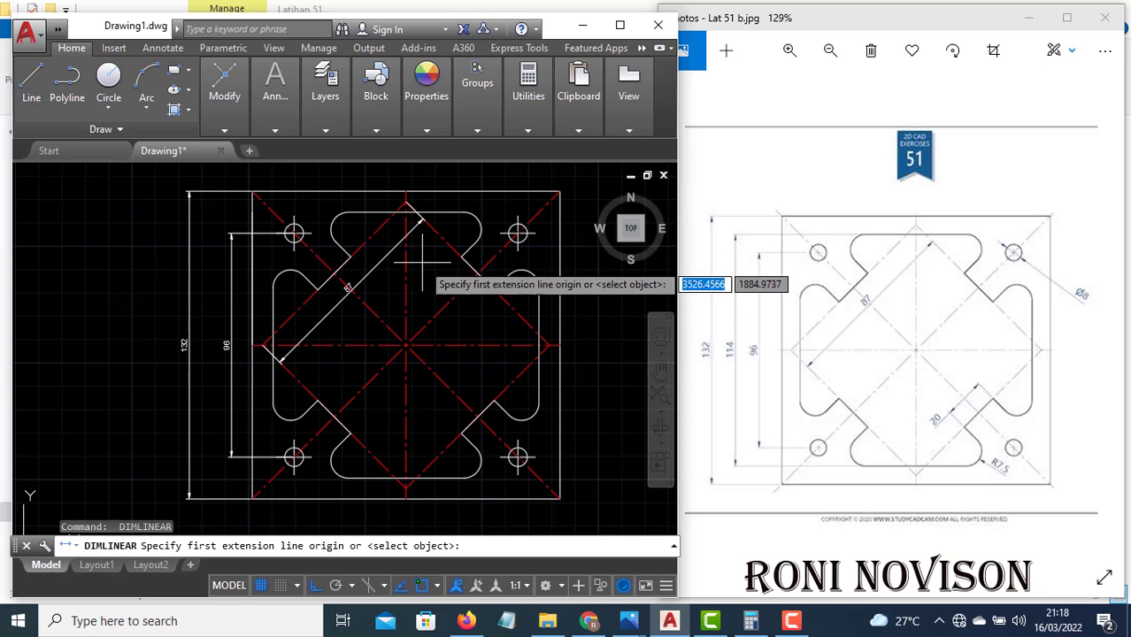
pyautogui.click(406, 211)
pyautogui.click(406, 480)
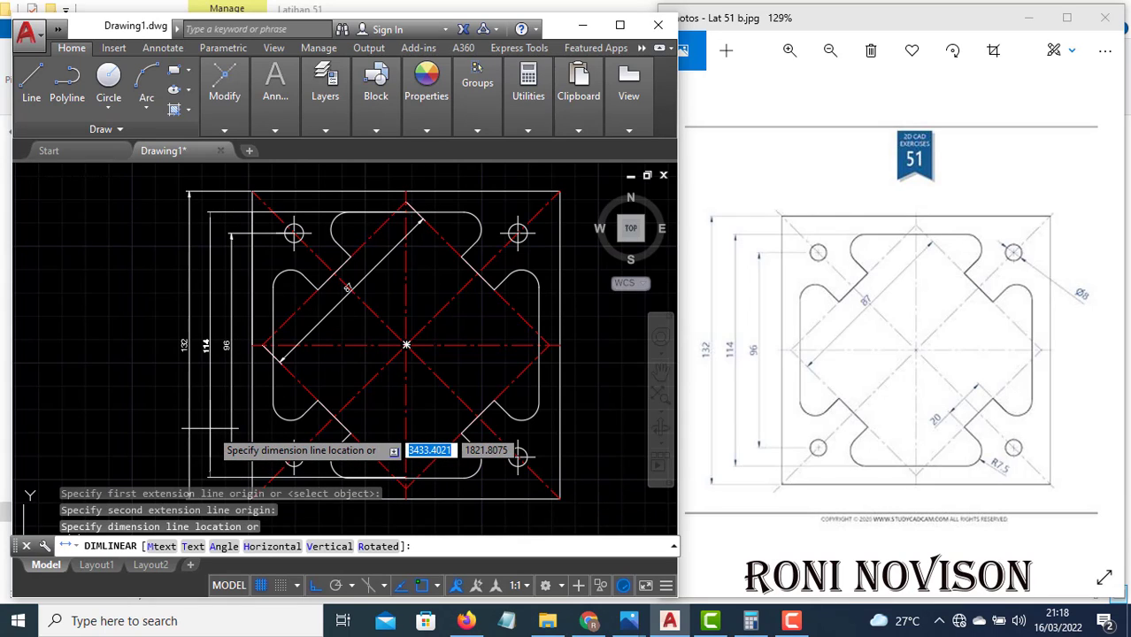
pyautogui.click(210, 429)
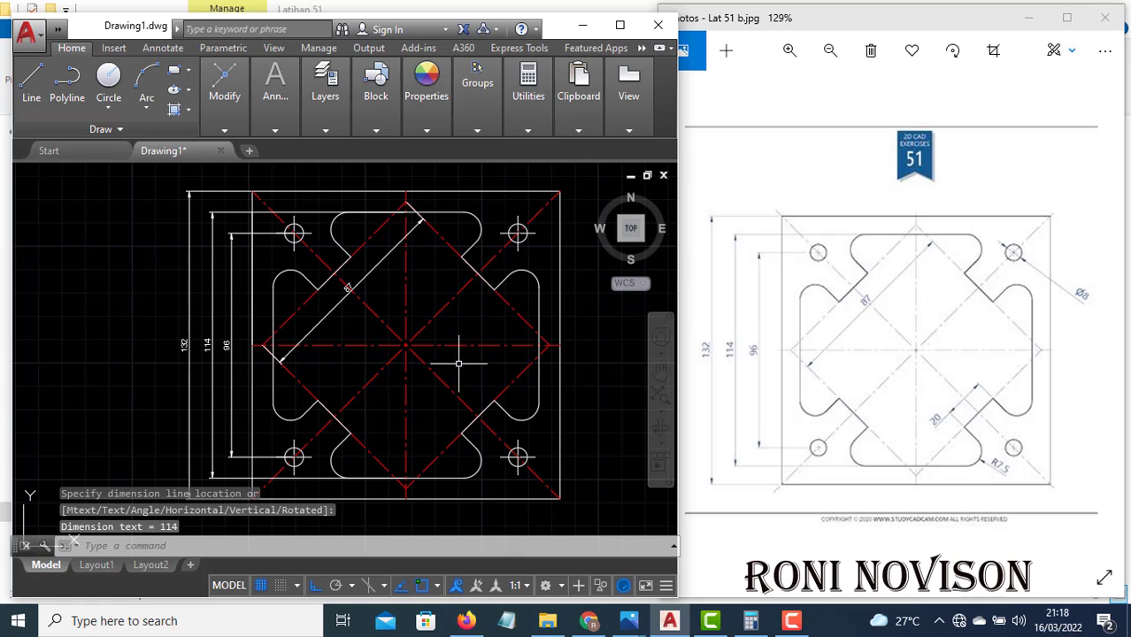
# Add an aligned dimension along the lower-right notch's slanted edge between its two inner corners.
pyautogui.click(280, 132)
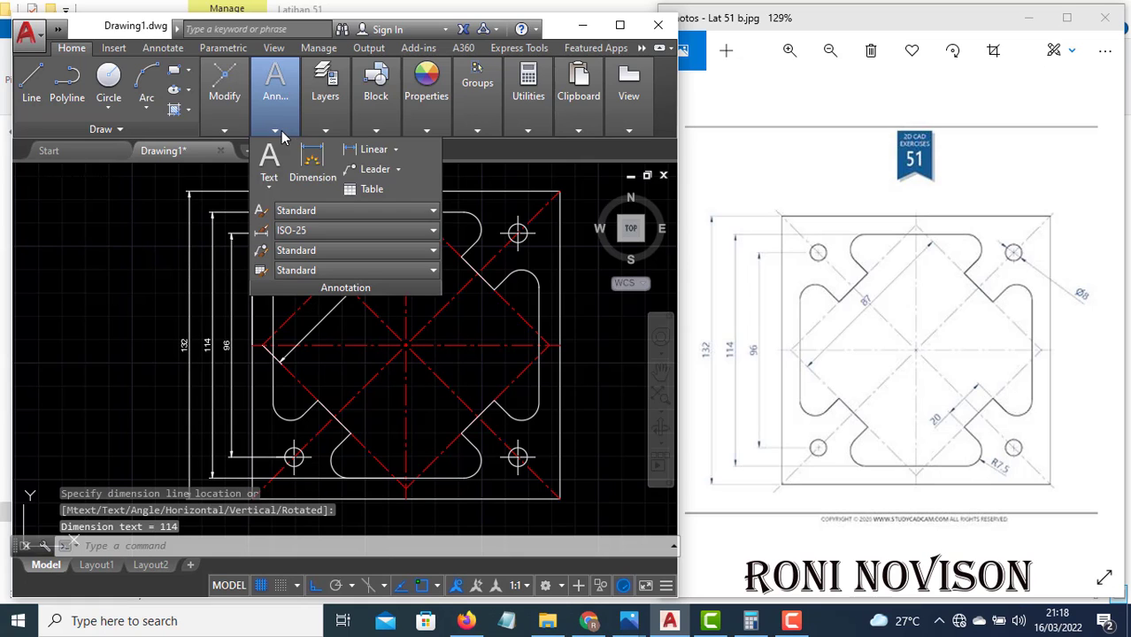
pyautogui.click(396, 153)
pyautogui.click(382, 210)
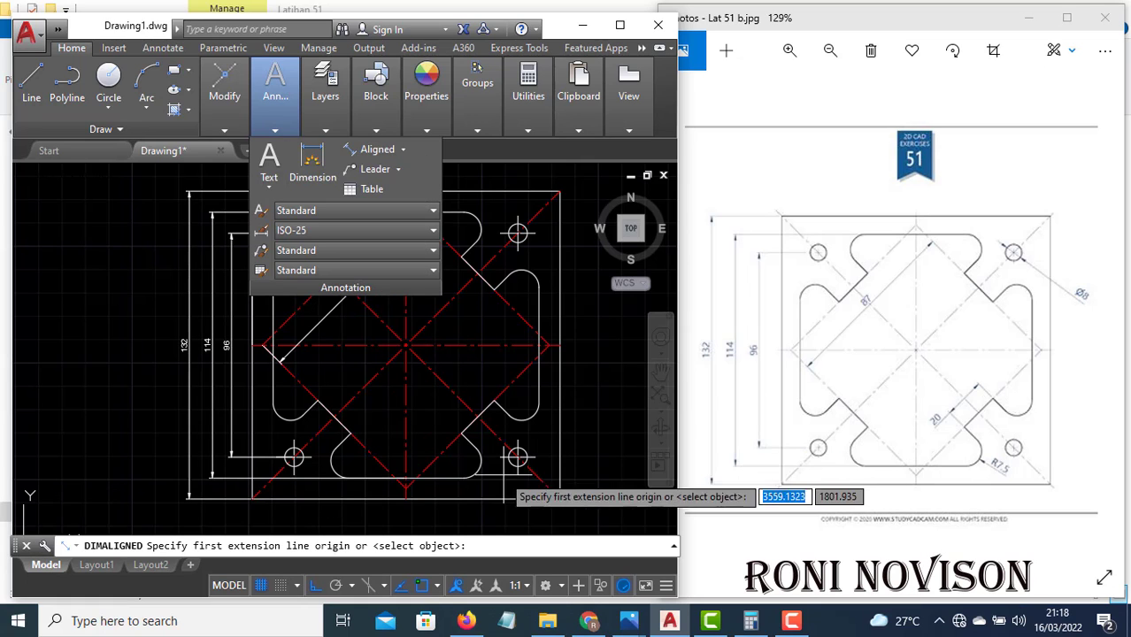
pyautogui.click(466, 439)
pyautogui.click(492, 403)
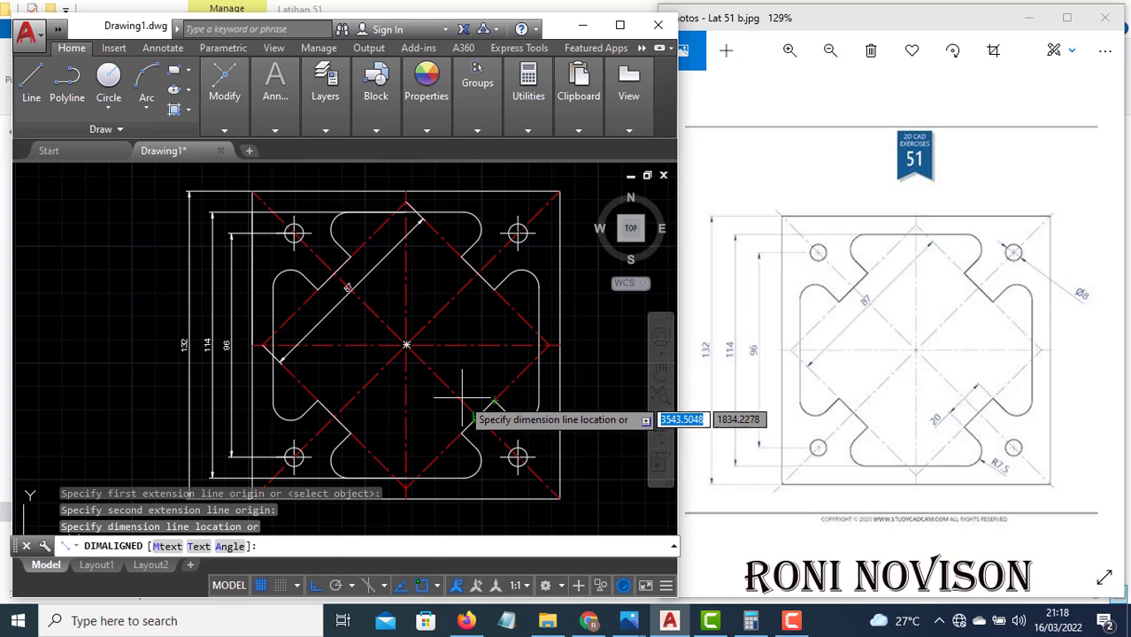
pyautogui.click(462, 398)
# Add a radius dimension to the rounded lower-right corner of the cutout's bottom lobe, with the text outside the arc.
pyautogui.click(277, 132)
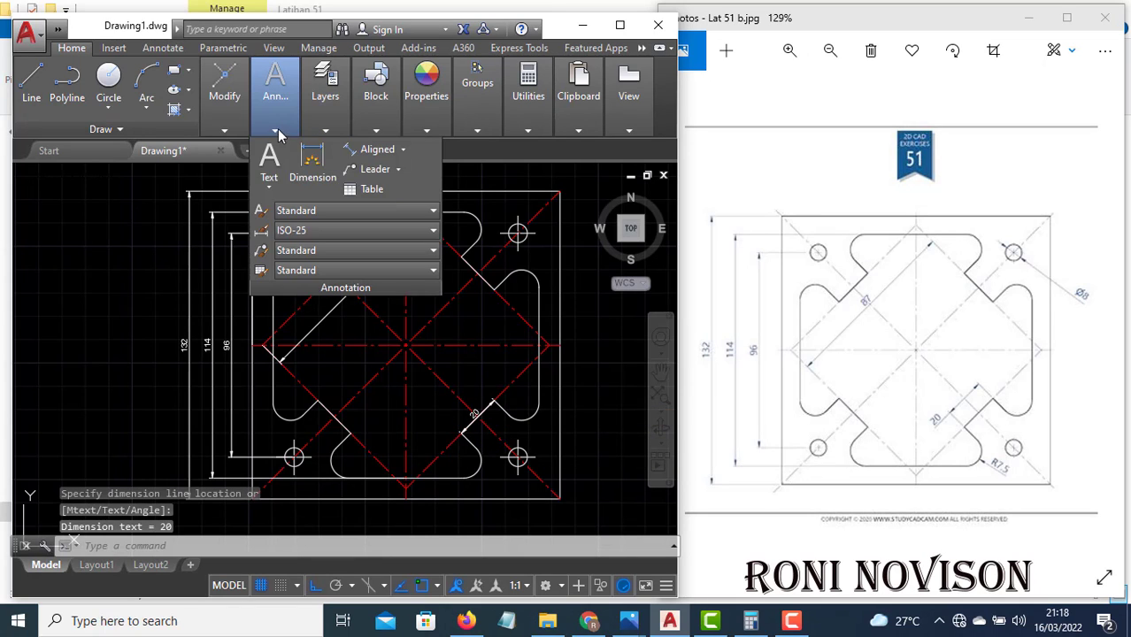
pyautogui.click(403, 152)
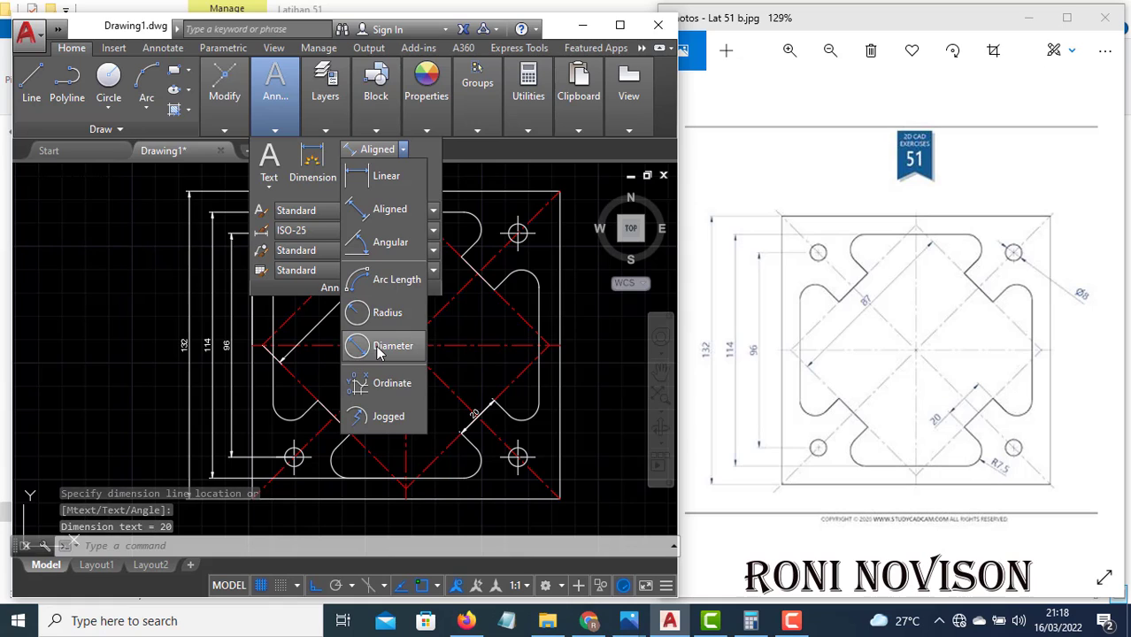
pyautogui.click(383, 314)
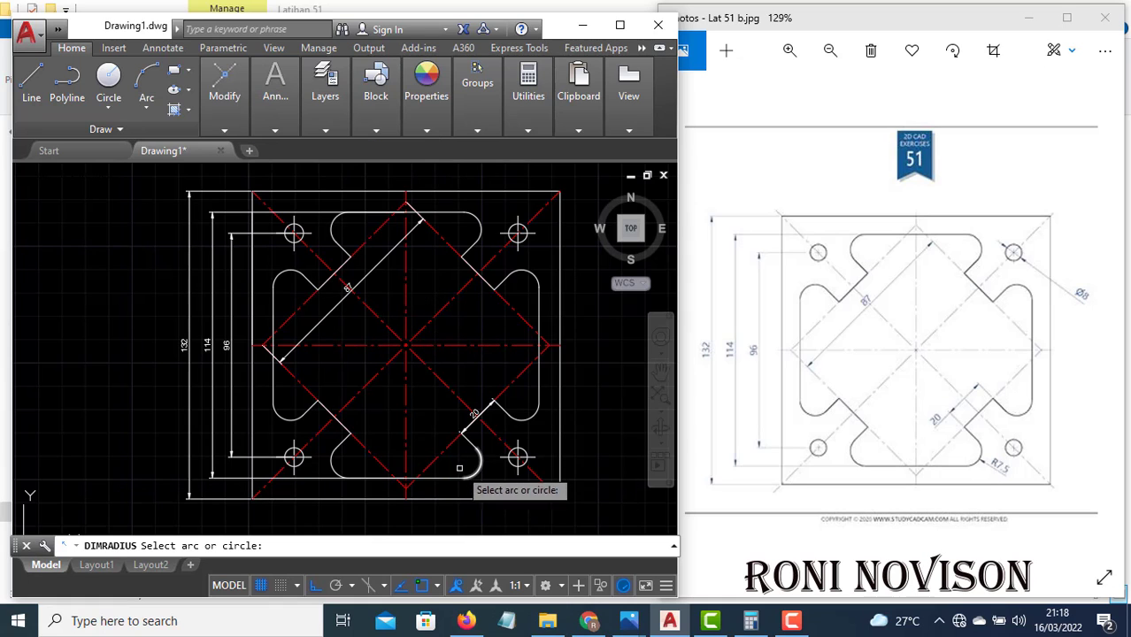
pyautogui.click(480, 468)
pyautogui.click(493, 472)
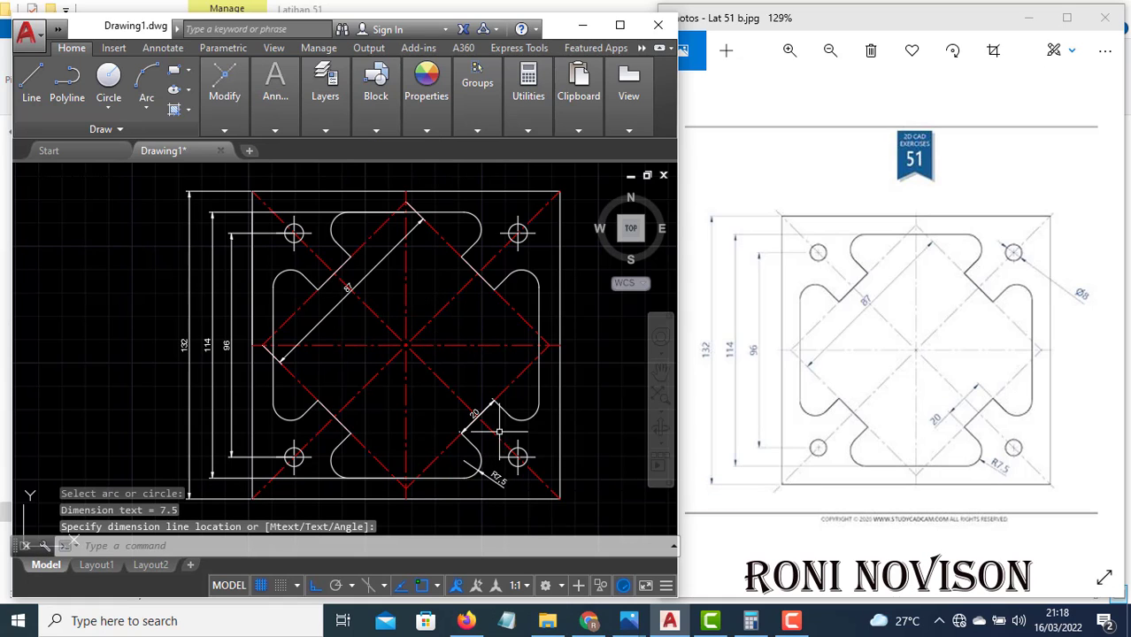
pyautogui.click(271, 131)
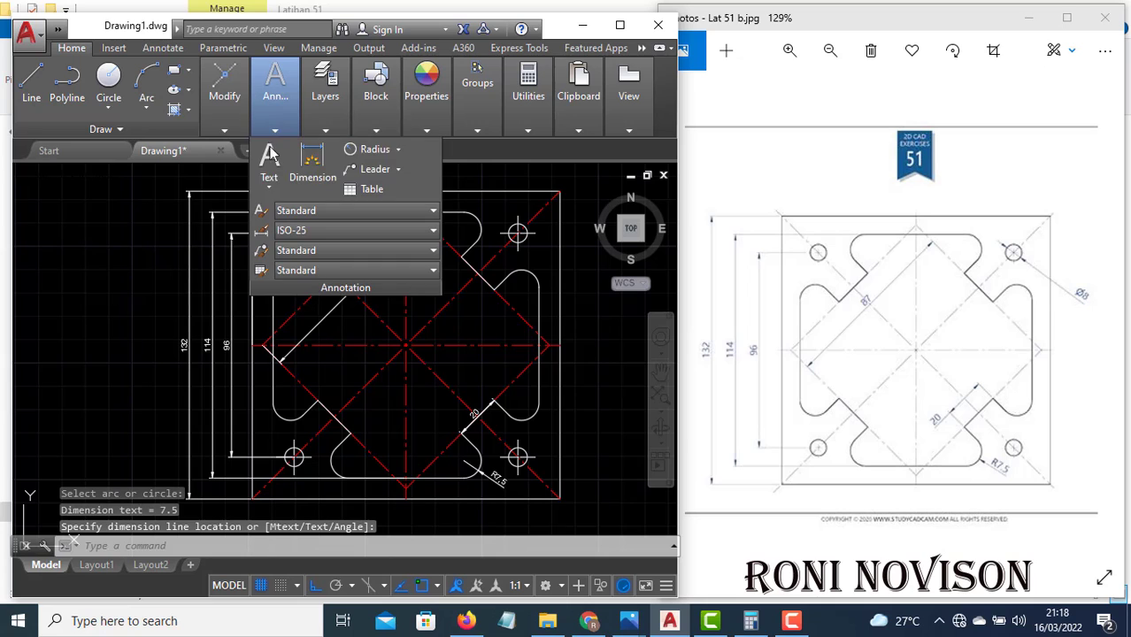
pyautogui.click(400, 152)
pyautogui.click(366, 311)
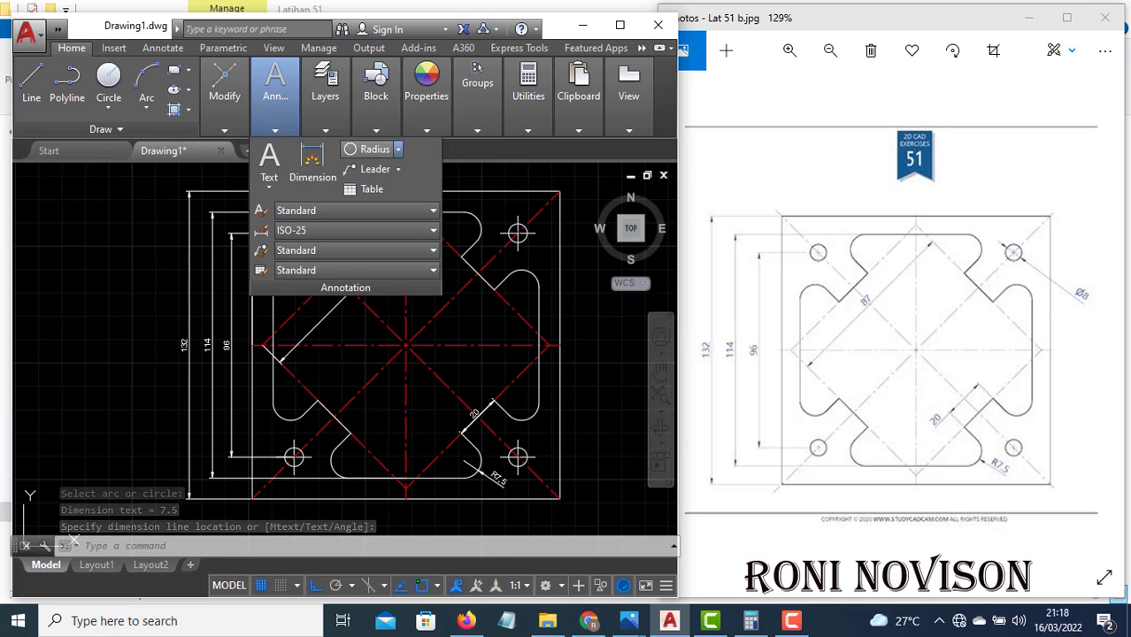
pyautogui.click(525, 238)
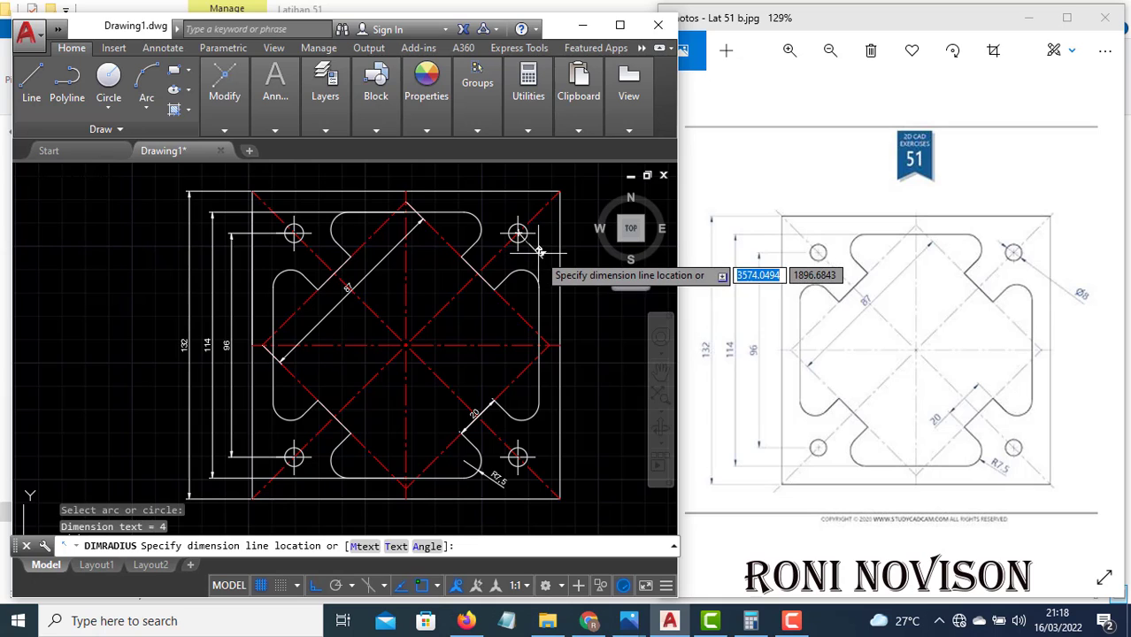
pyautogui.press('Escape')
# Add a diameter dimension to the upper-right corner hole, with the text to the hole's lower right.
pyautogui.click(278, 131)
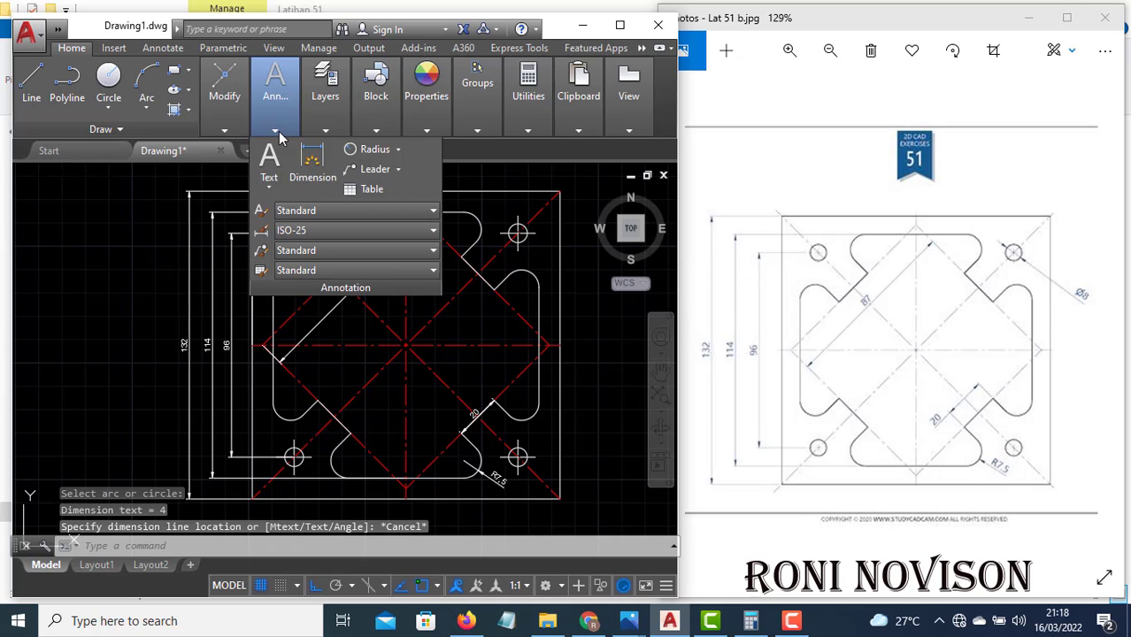
pyautogui.click(398, 152)
pyautogui.click(385, 345)
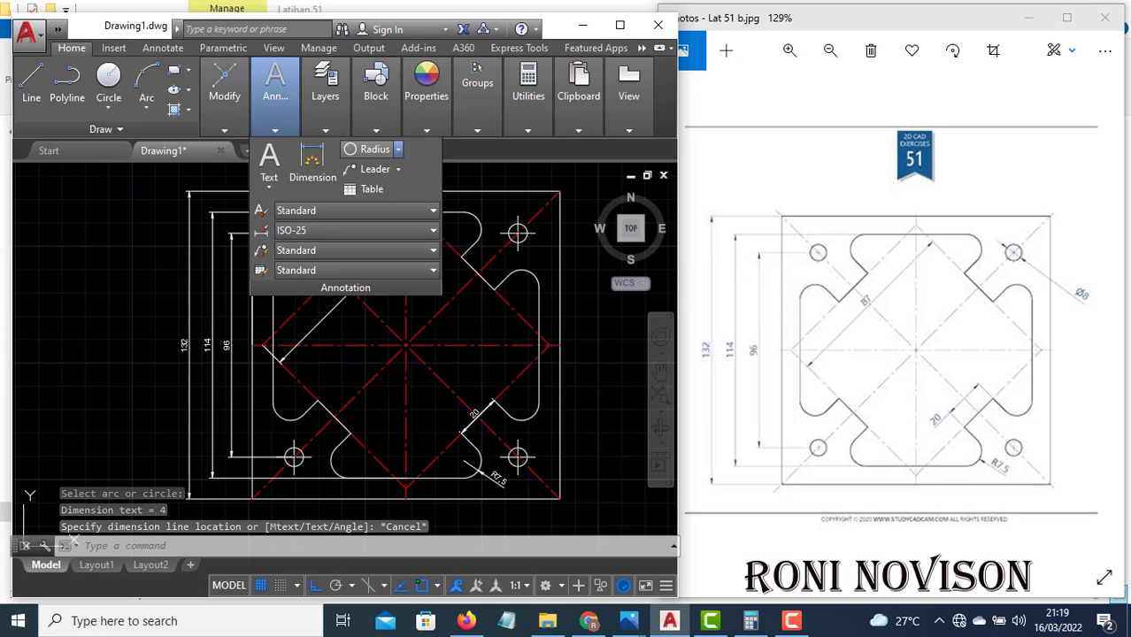
pyautogui.click(517, 233)
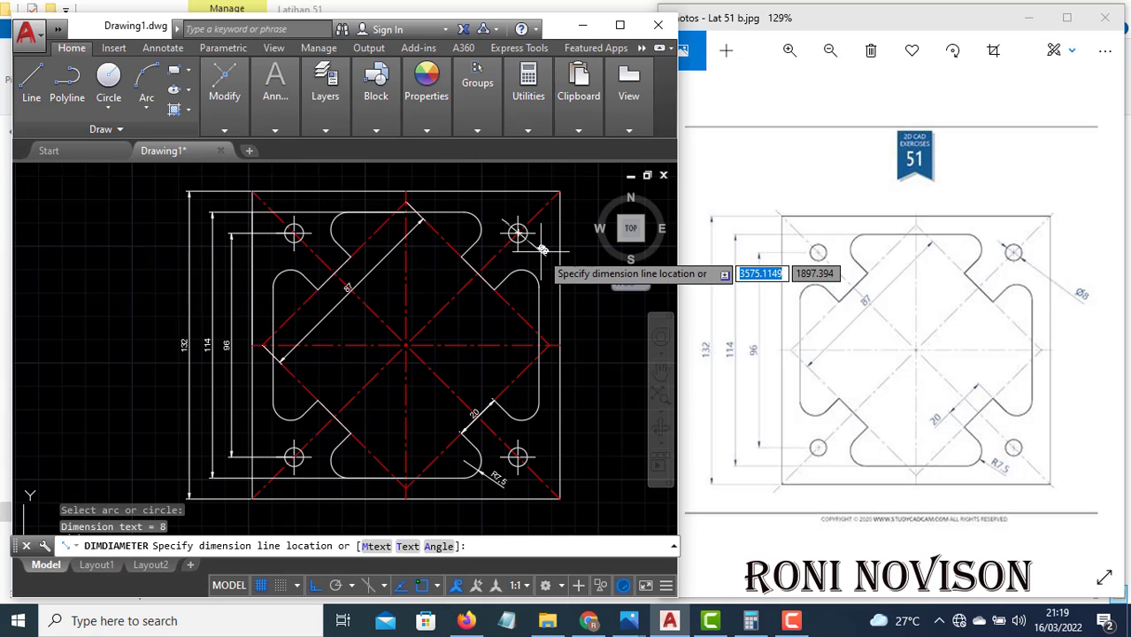
pyautogui.click(526, 258)
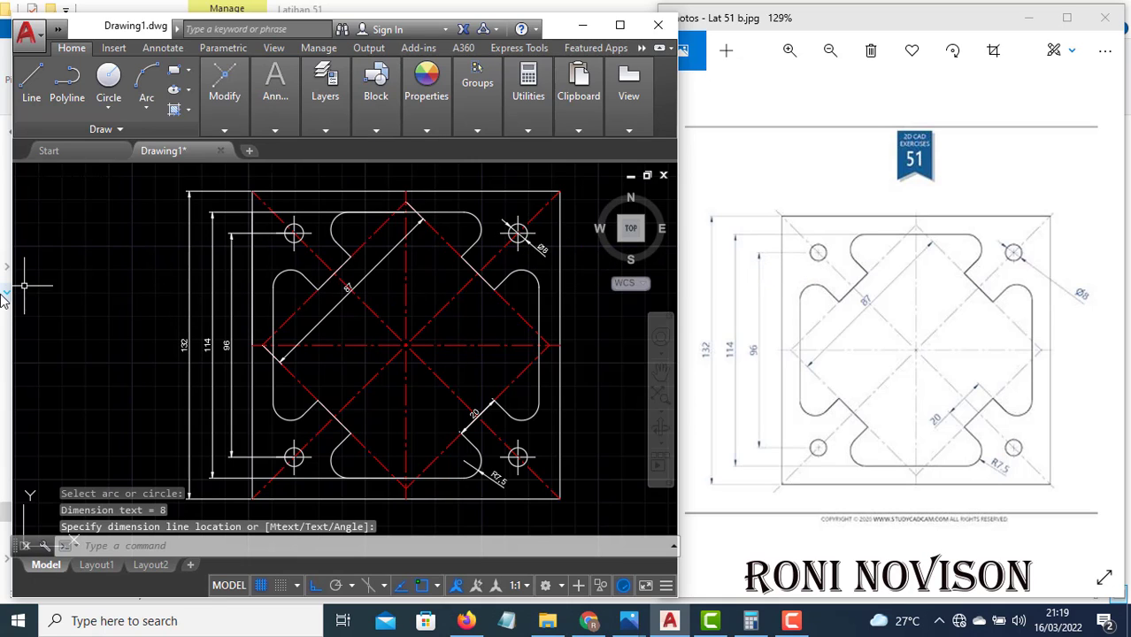